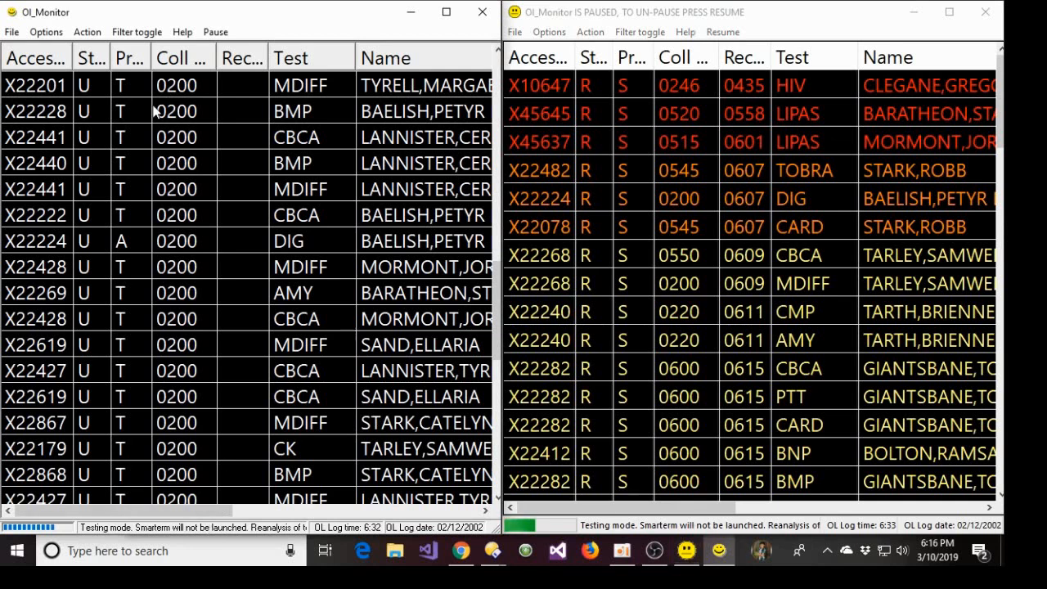
Open the Security Checkup dialog in both OL Monitor windows and place the two dialogs side by side
left_click(131, 137)
scroll(172, 214, "up", 12)
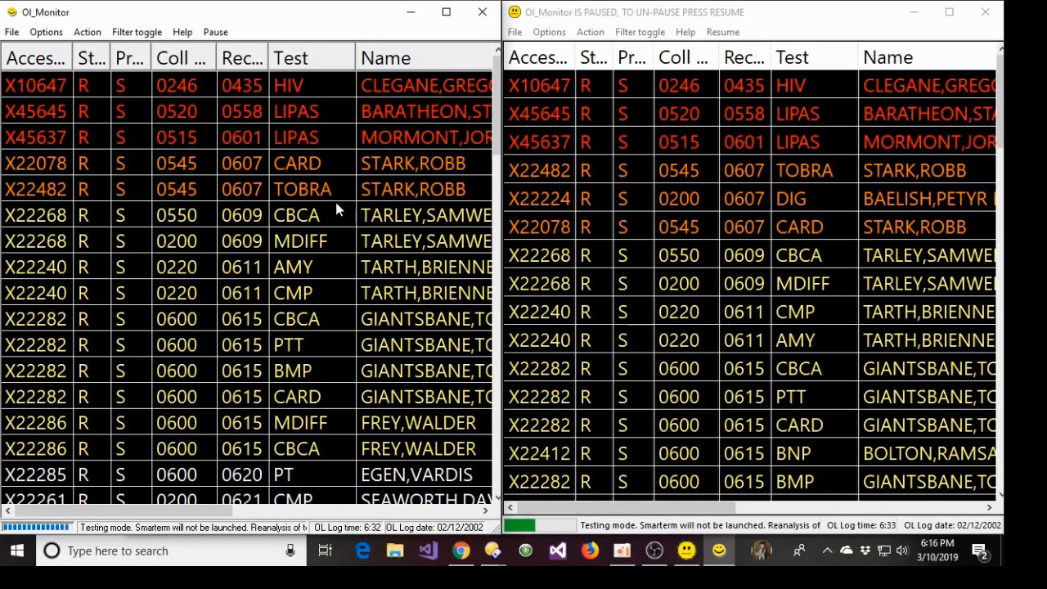
left_click(687, 33)
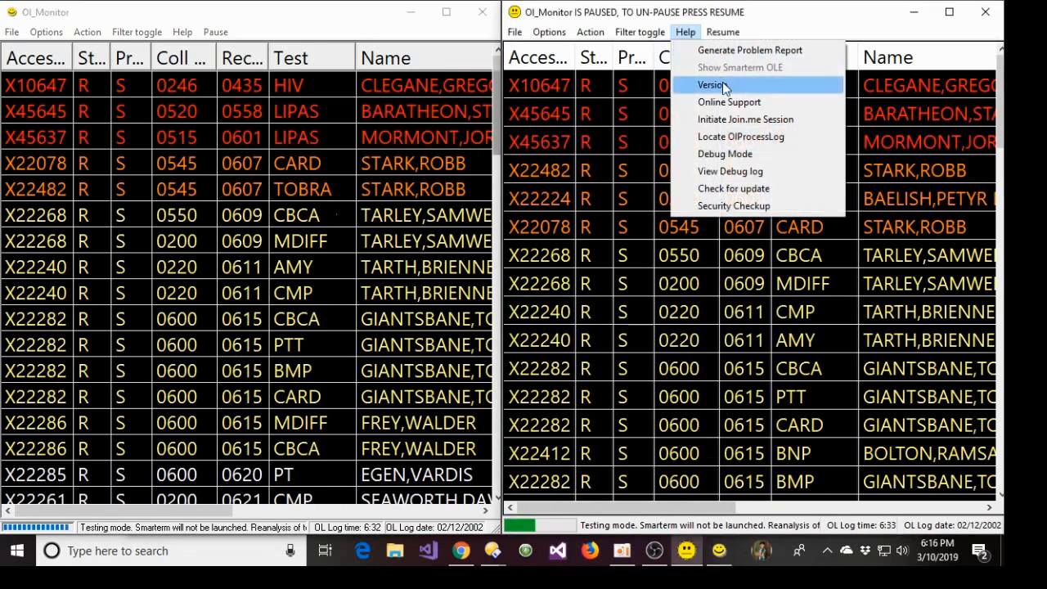
left_click(736, 207)
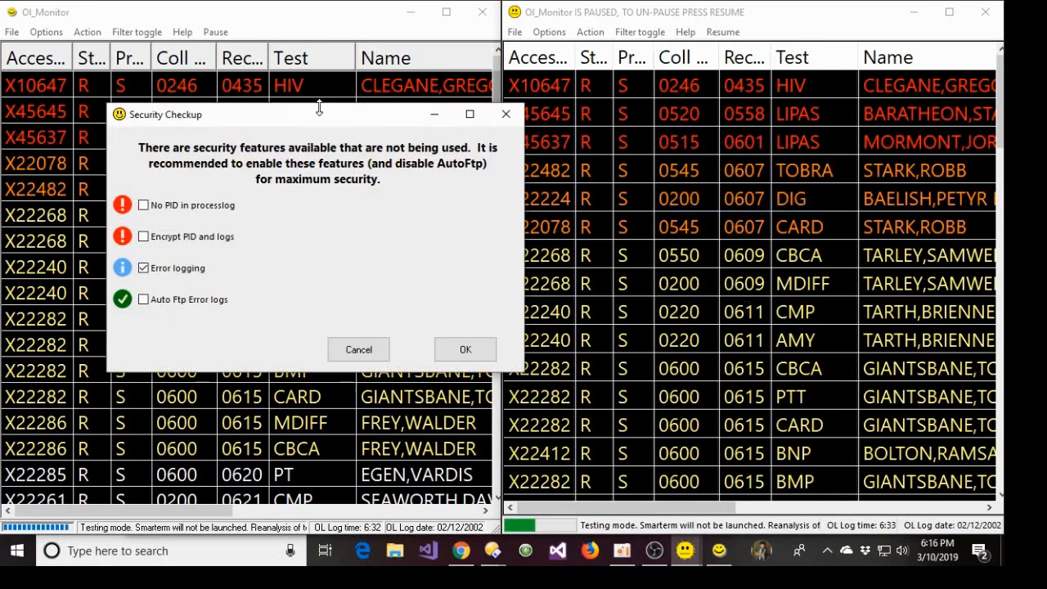
left_click_drag(327, 121, 751, 122)
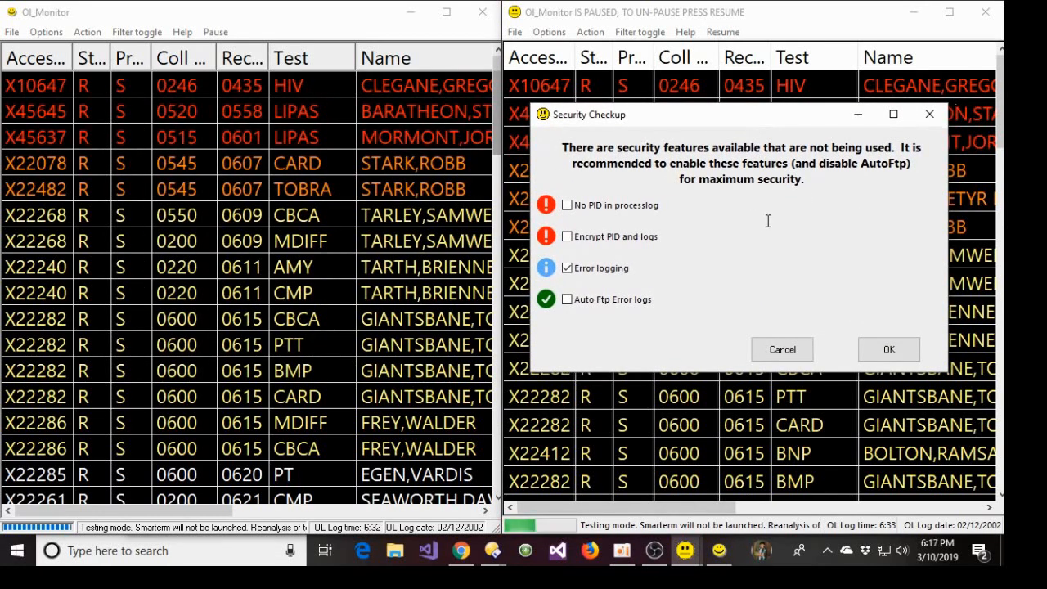
left_click(182, 31)
left_click(225, 205)
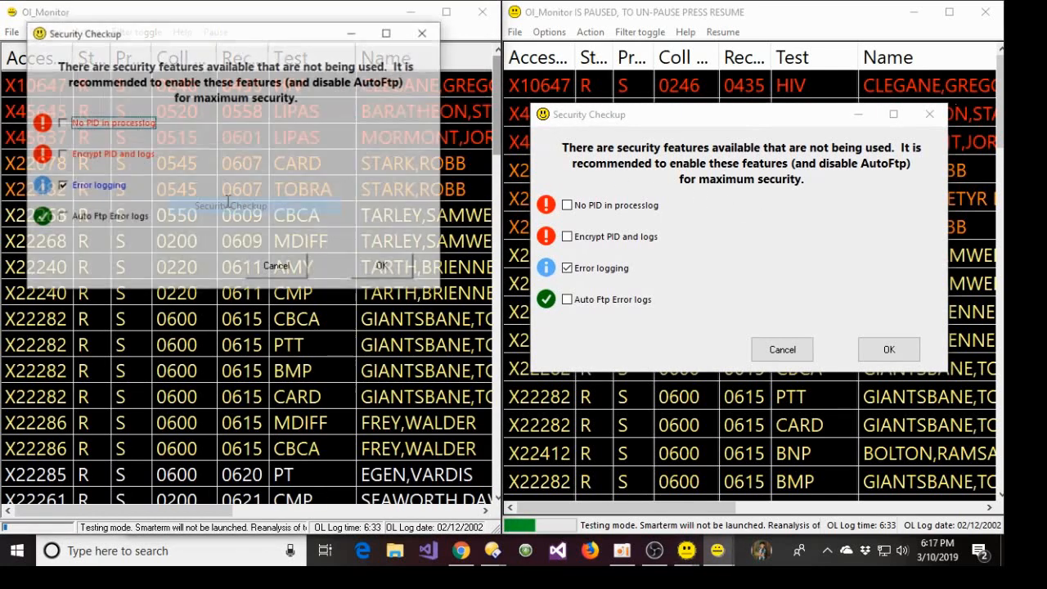
left_click_drag(236, 23, 296, 127)
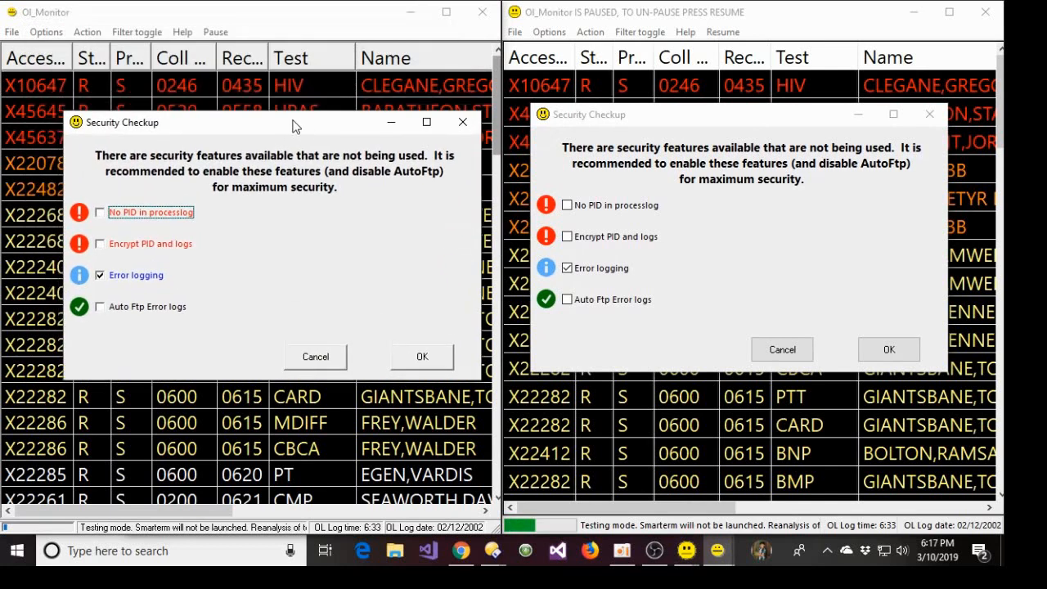
Read the explanations for No PID in processlog, Auto Ftp Error logs and Error logging, and close both Security Checkup dialogs
mouse_move(576, 209)
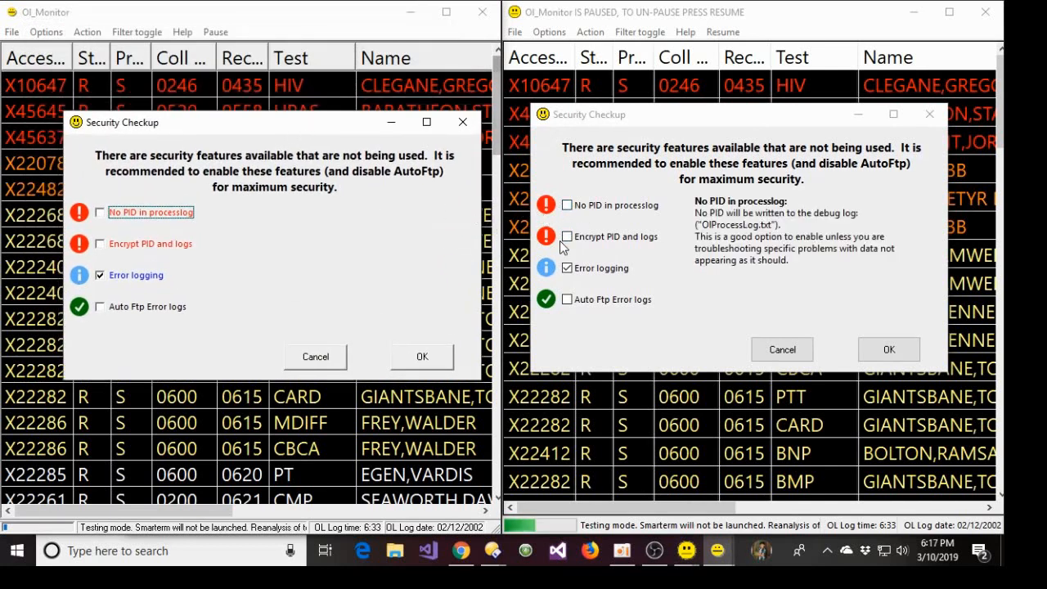
mouse_move(600, 300)
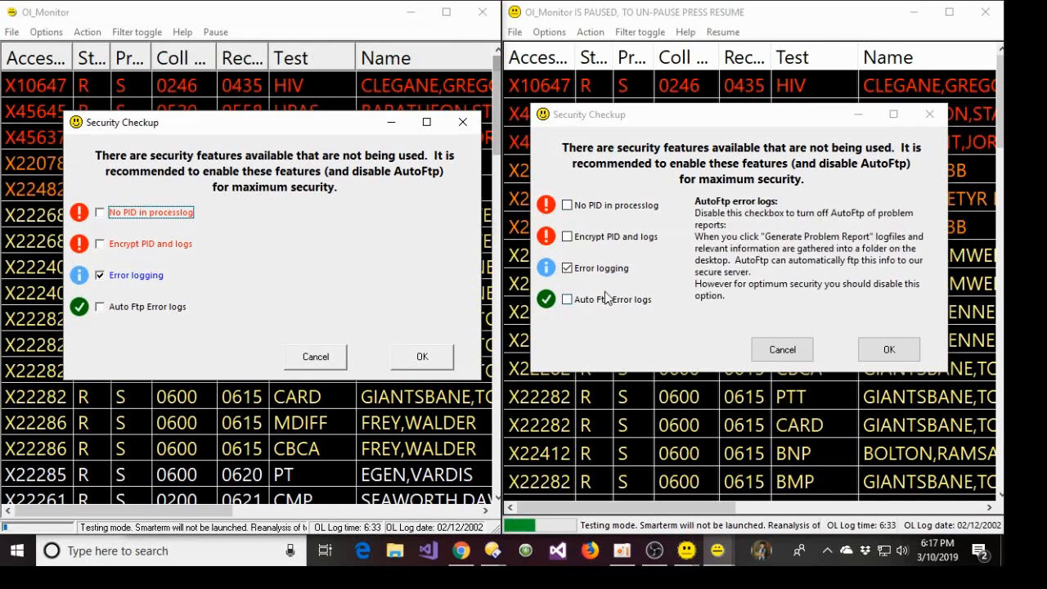
mouse_move(615, 276)
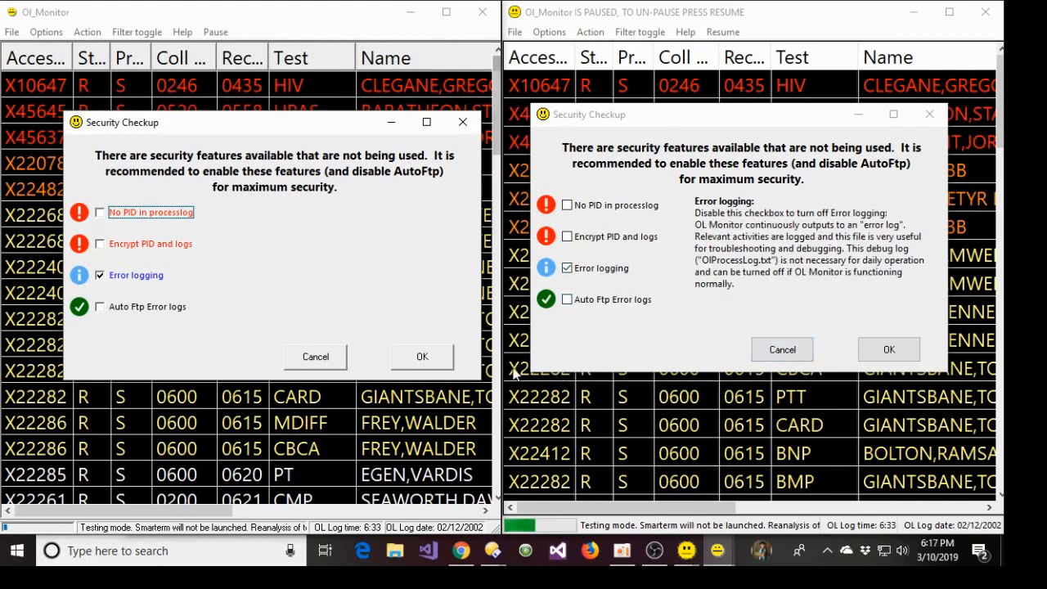
left_click(463, 122)
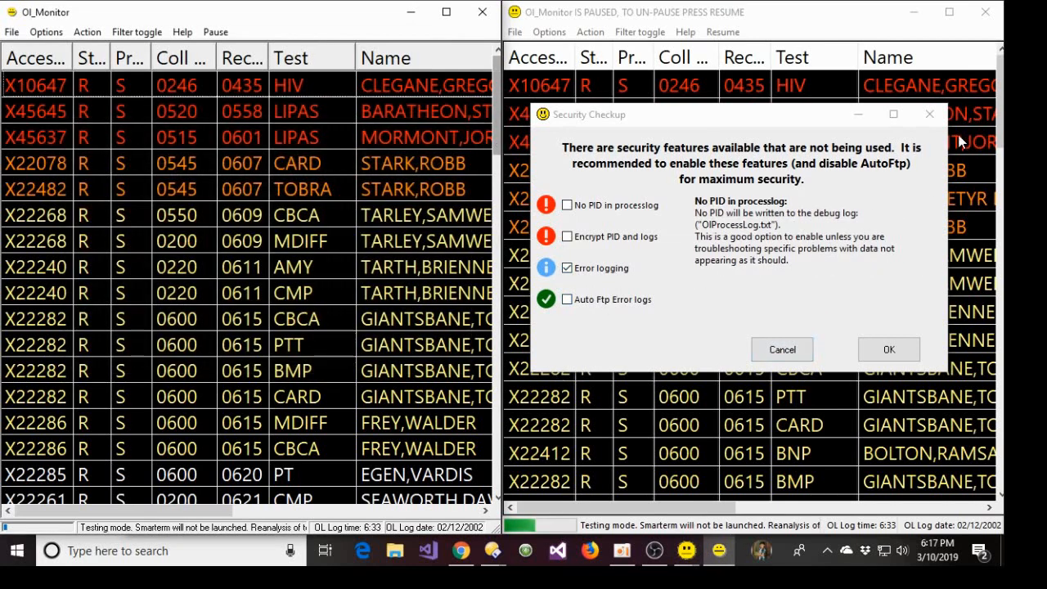
left_click(933, 113)
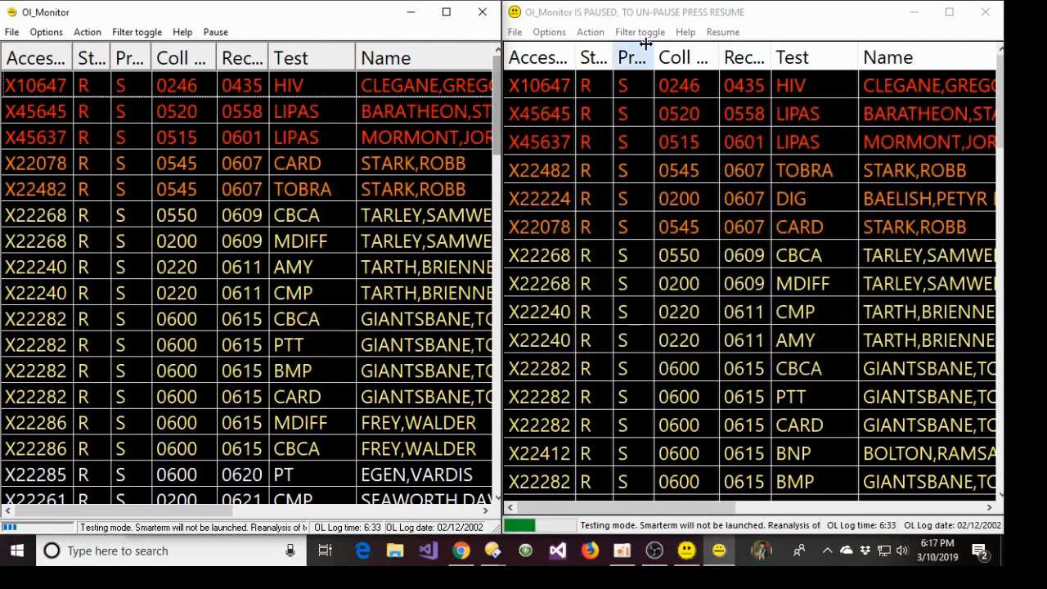
Open the Options dialog of both OL Monitor versions and arrange them side by side to compare the Misc settings
left_click(549, 32)
left_click(564, 49)
left_click_drag(406, 68, 793, 37)
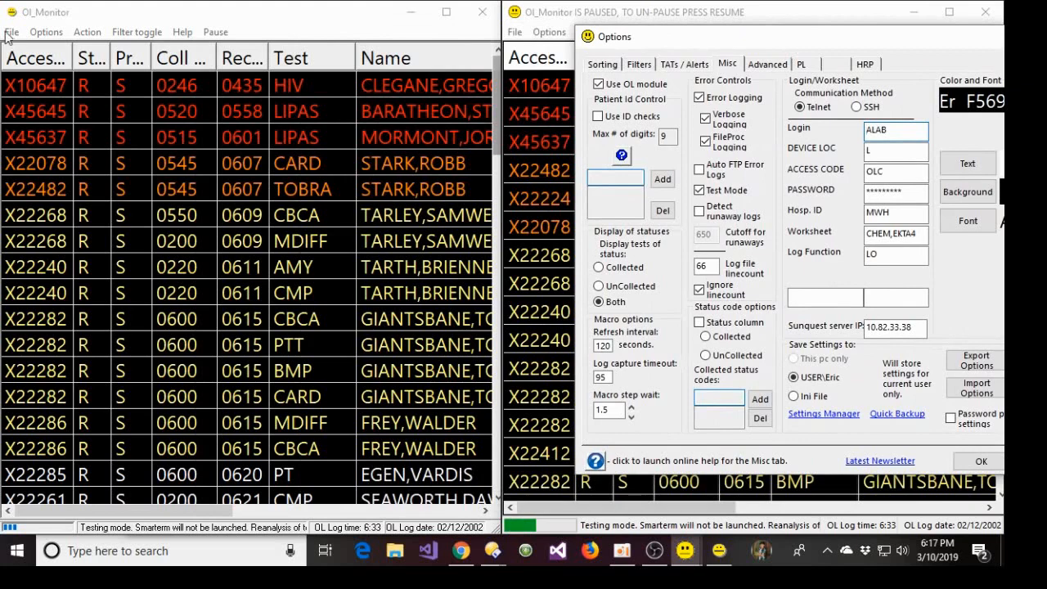
left_click(64, 32)
left_click(65, 47)
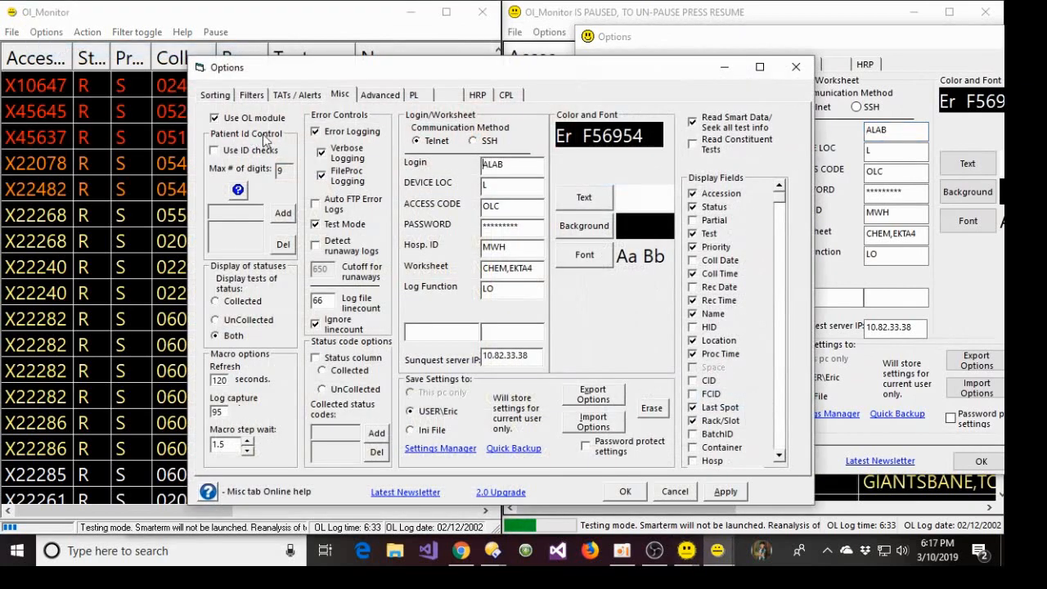
left_click_drag(457, 76, 162, 49)
left_click_drag(694, 45, 644, 38)
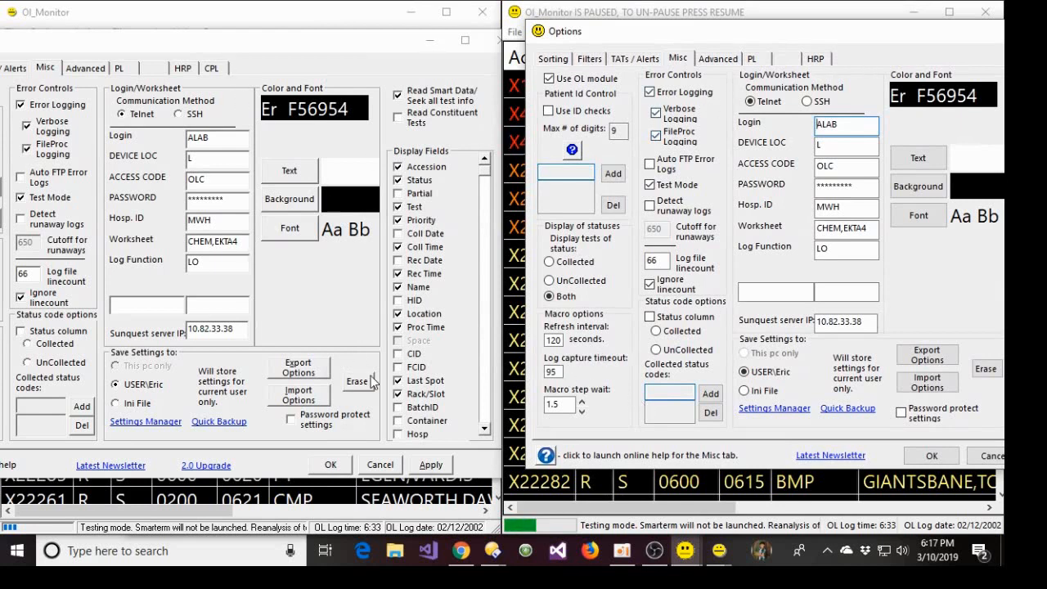
mouse_move(878, 37)
left_mouse_down()
mouse_move(684, 29)
mouse_move(826, 38)
mouse_move(879, 54)
left_mouse_up()
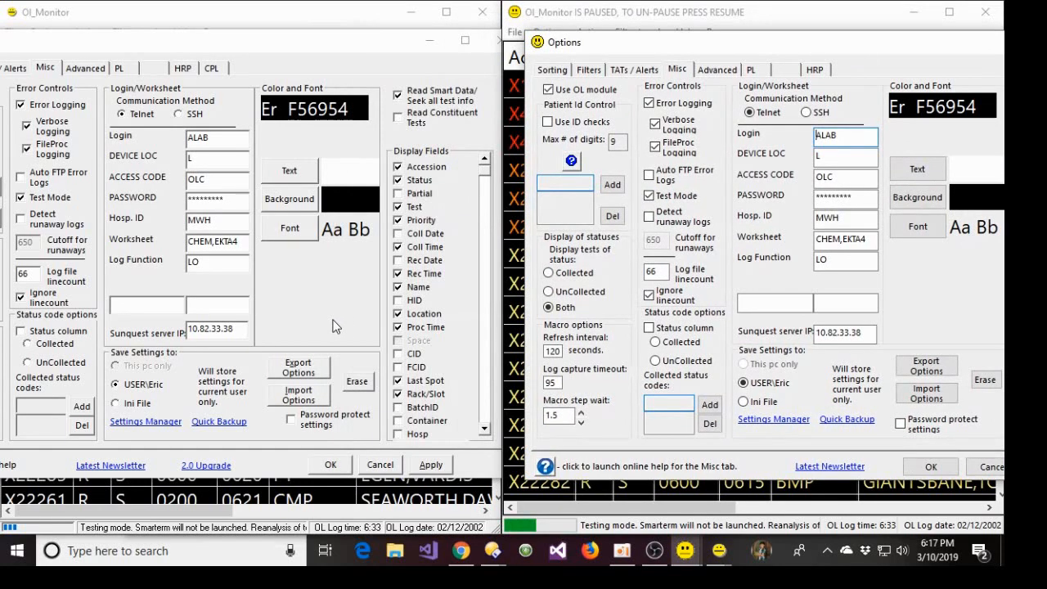
Shut down the older OL Monitor version and maximize the newer one with its Options dialog closed
left_click(494, 40)
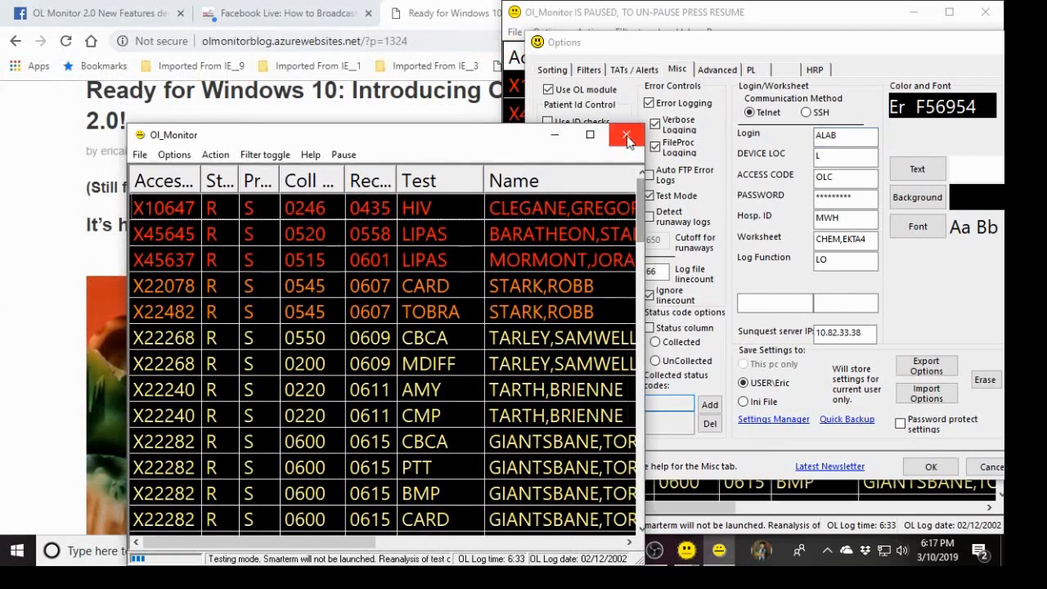
left_click(623, 139)
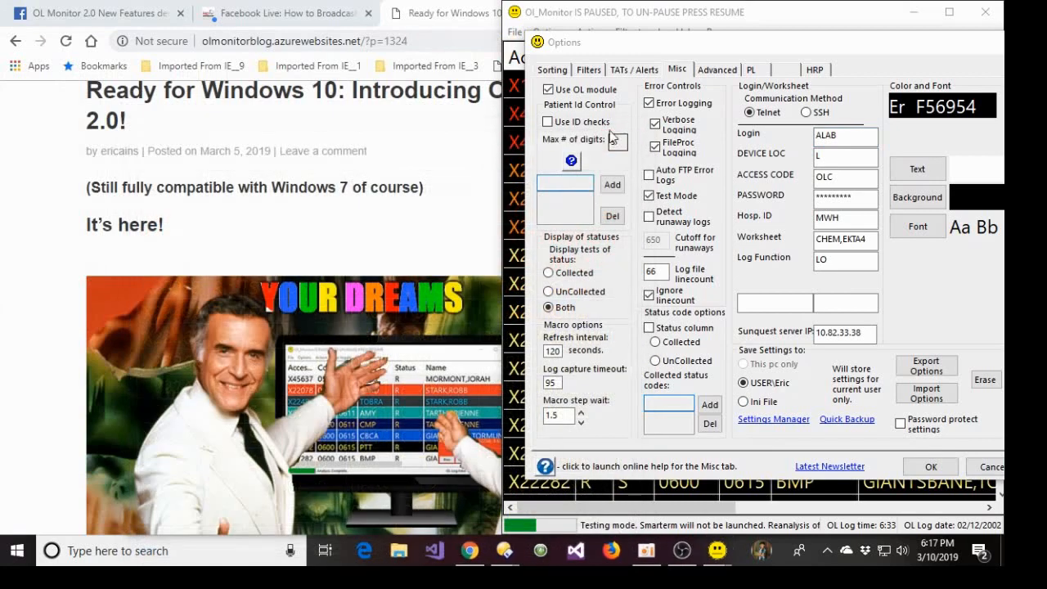
left_click(741, 47)
left_click_drag(740, 47, 423, 47)
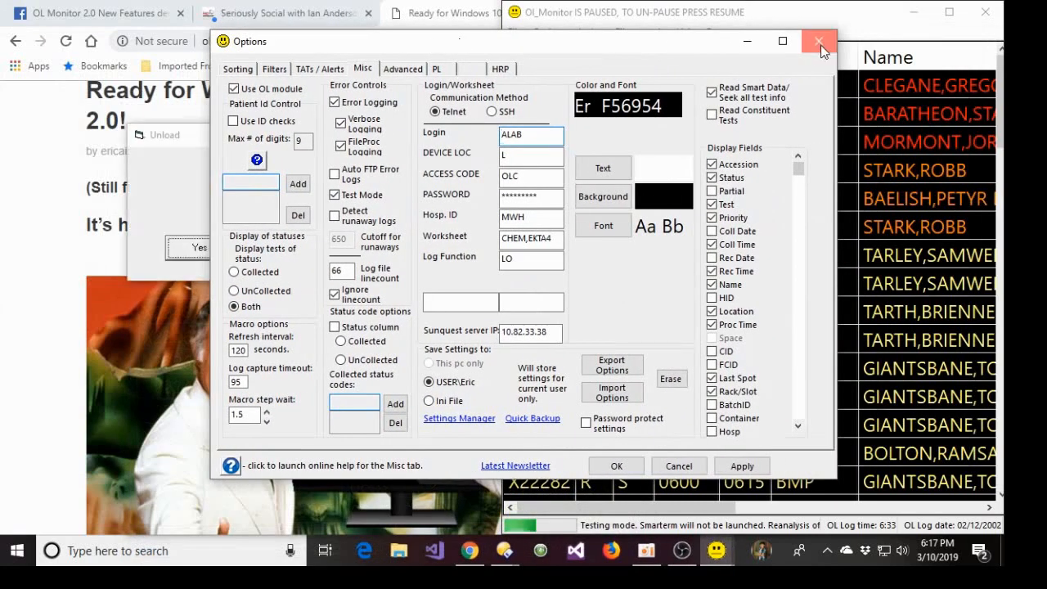
left_click(820, 41)
left_click(674, 53)
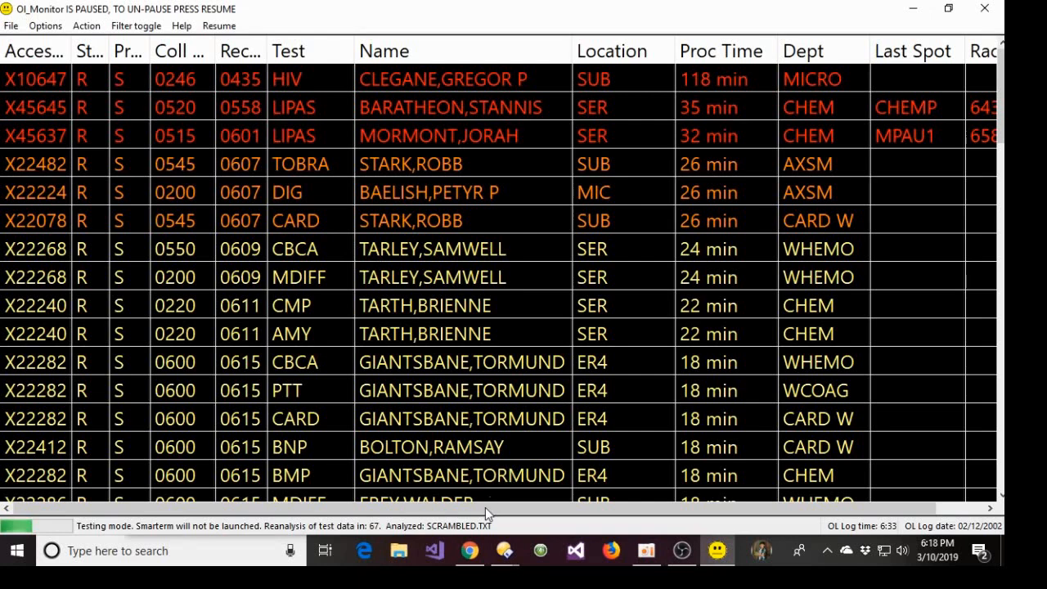
Switch to Chrome and look through the blog post introducing OL Monitor 2.0, down to the Row Backcolors section
left_click(481, 559)
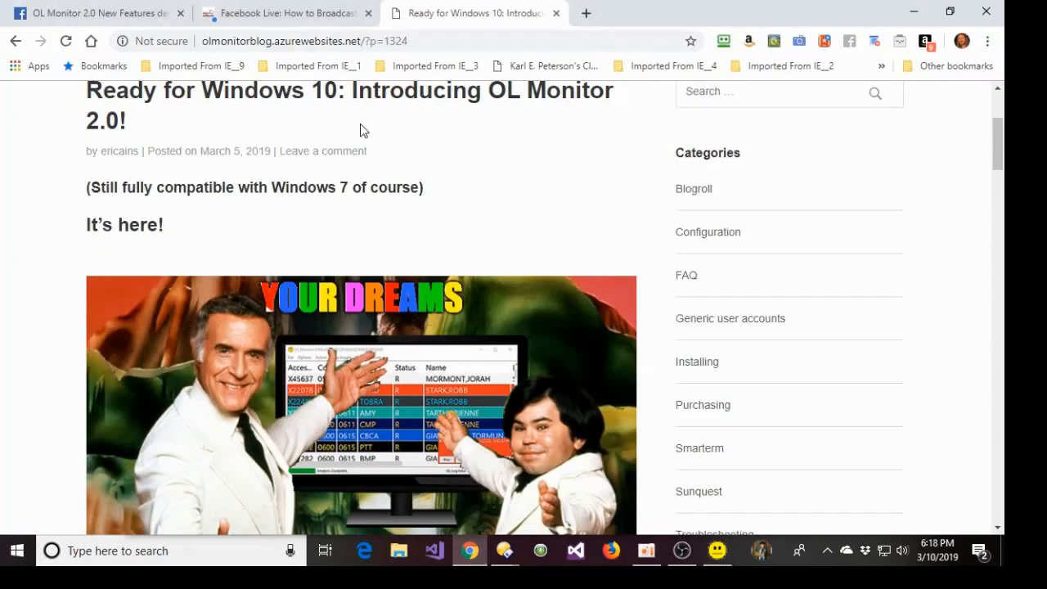
left_click(461, 40)
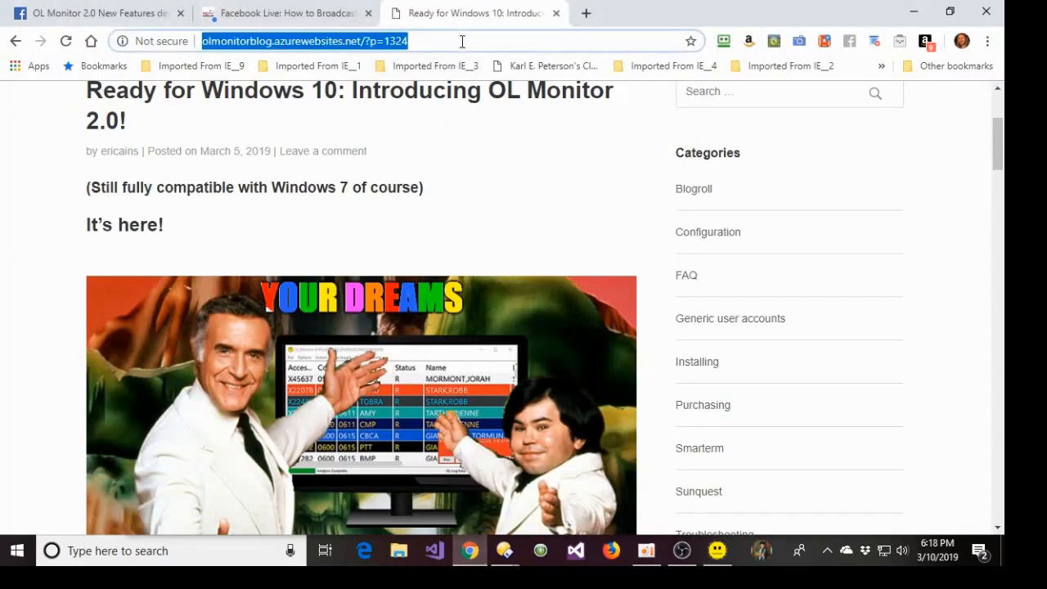
scroll(499, 194, "down", 8)
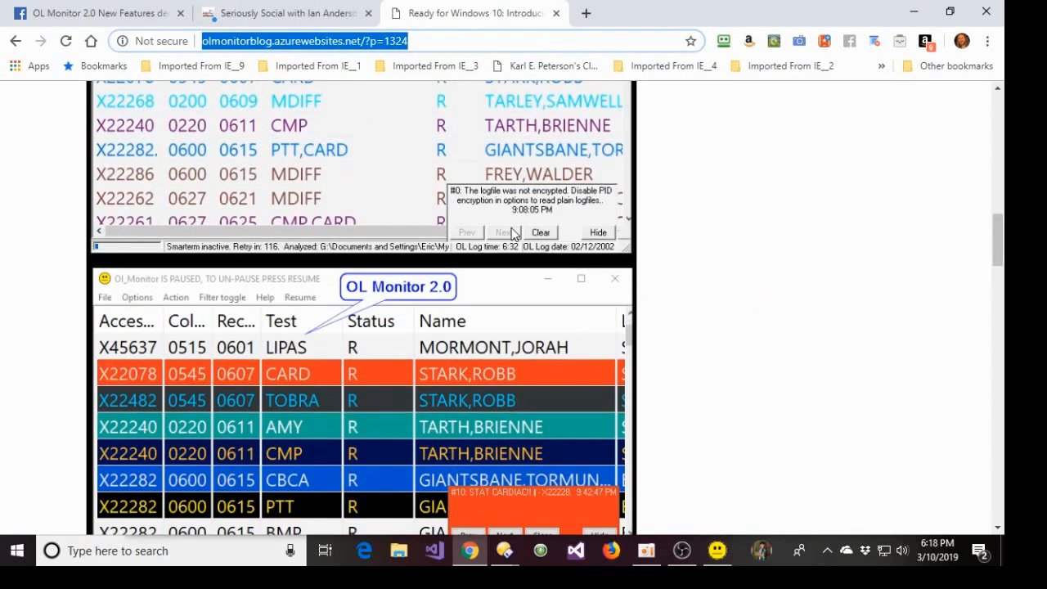
scroll(514, 235, "down", 5)
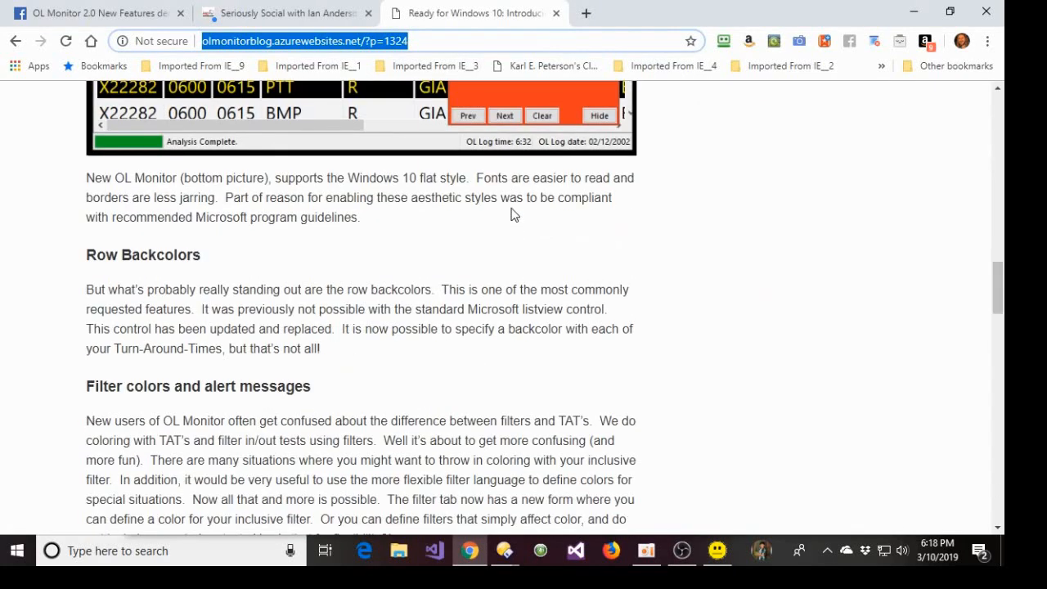
Go to olmonitor.com and open the page on upgrading a 1.X OL Monitor from the 2.0 section
type("ol")
key("Return")
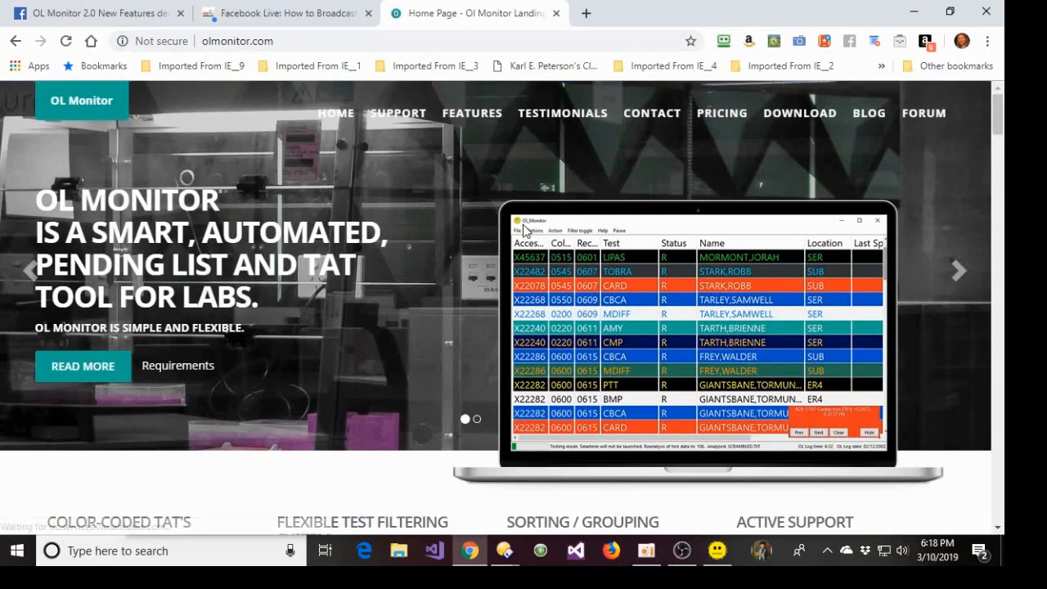
scroll(525, 233, "down", 5)
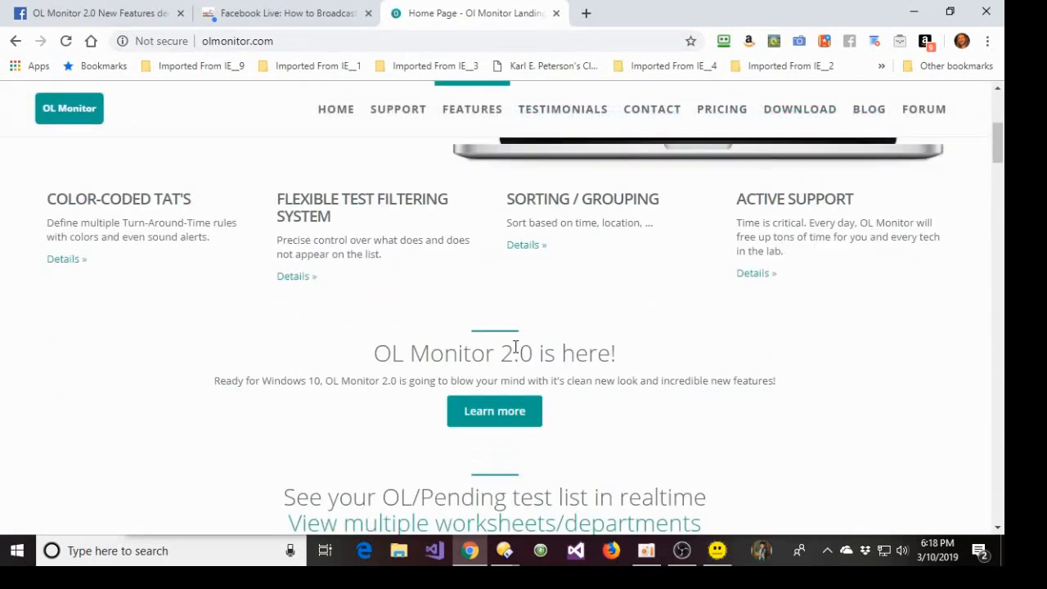
left_click(513, 319)
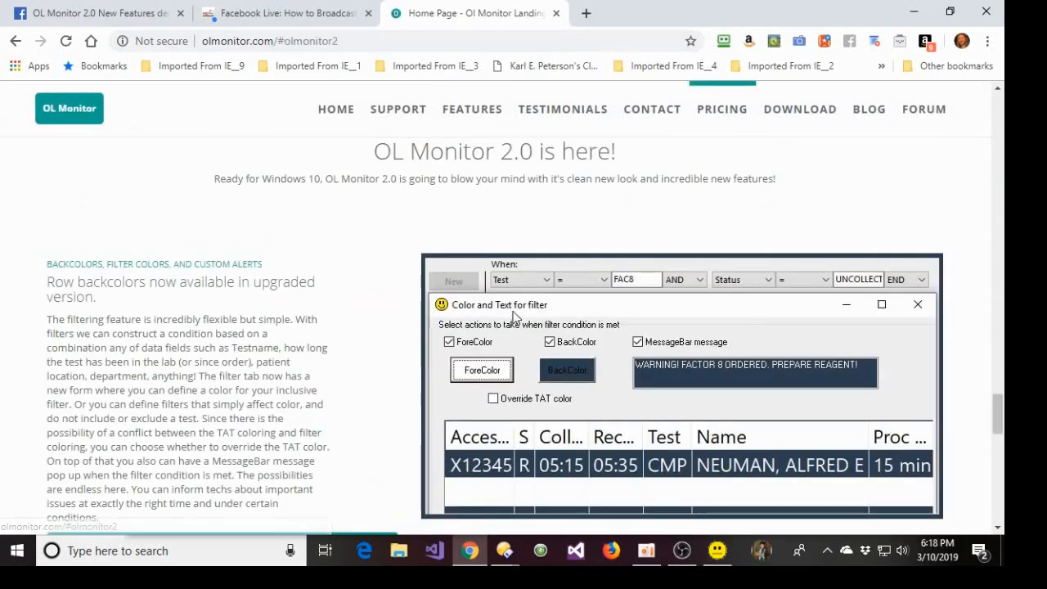
scroll(365, 306, "down", 3)
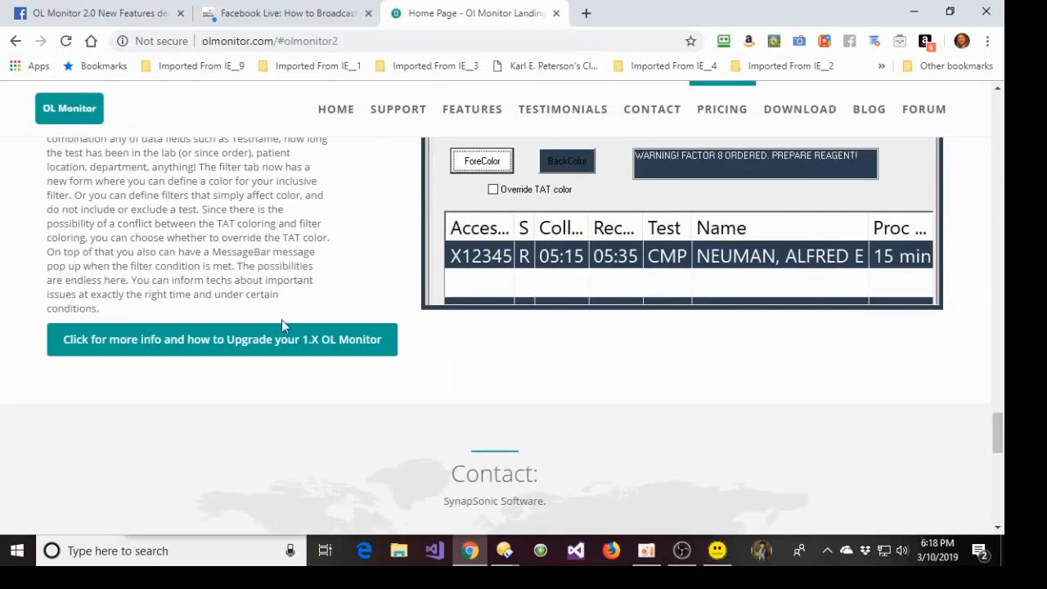
left_click(259, 351)
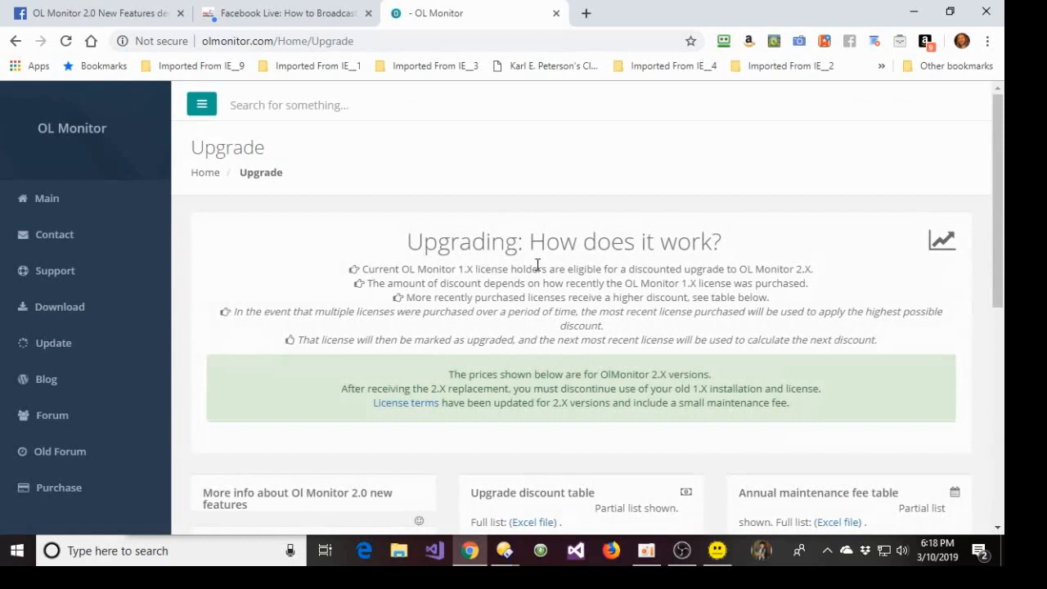
Examine the upgrade discount table and the annual maintenance fee table on the Upgrade page
scroll(538, 264, "down", 3)
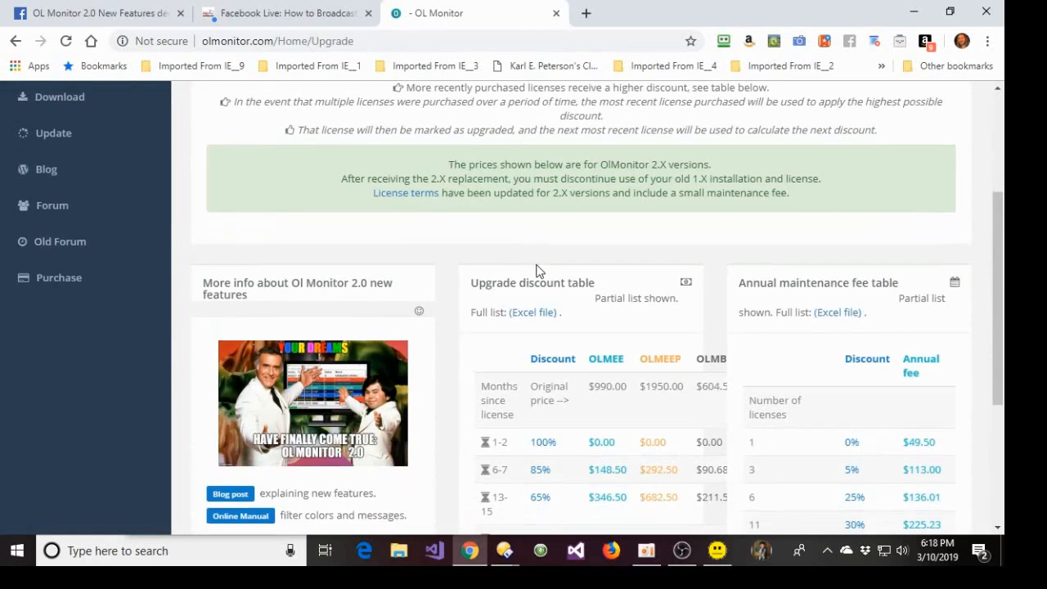
scroll(538, 271, "down", 3)
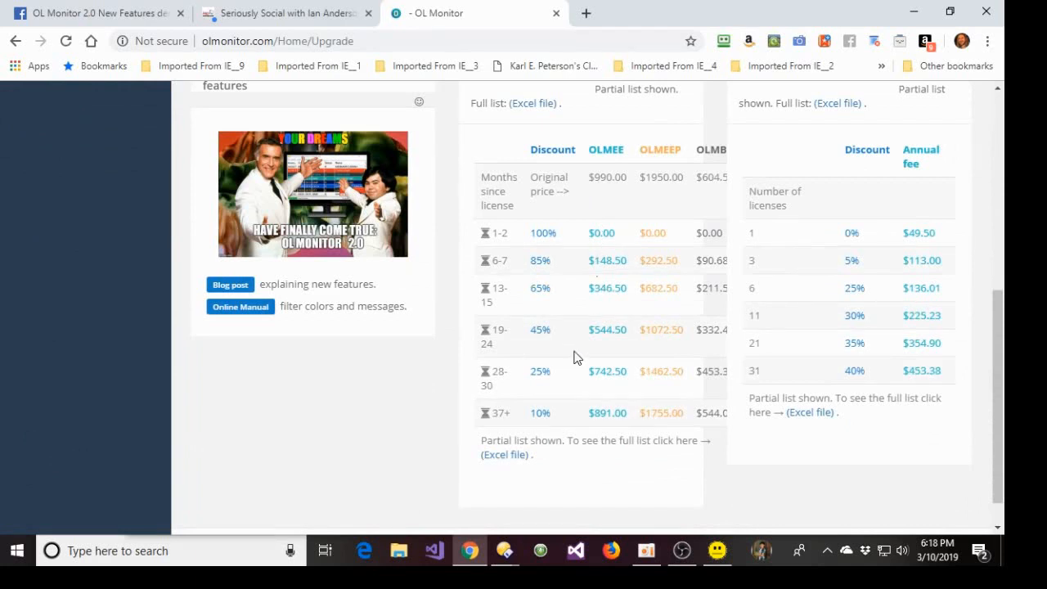
scroll(575, 357, "up", 3)
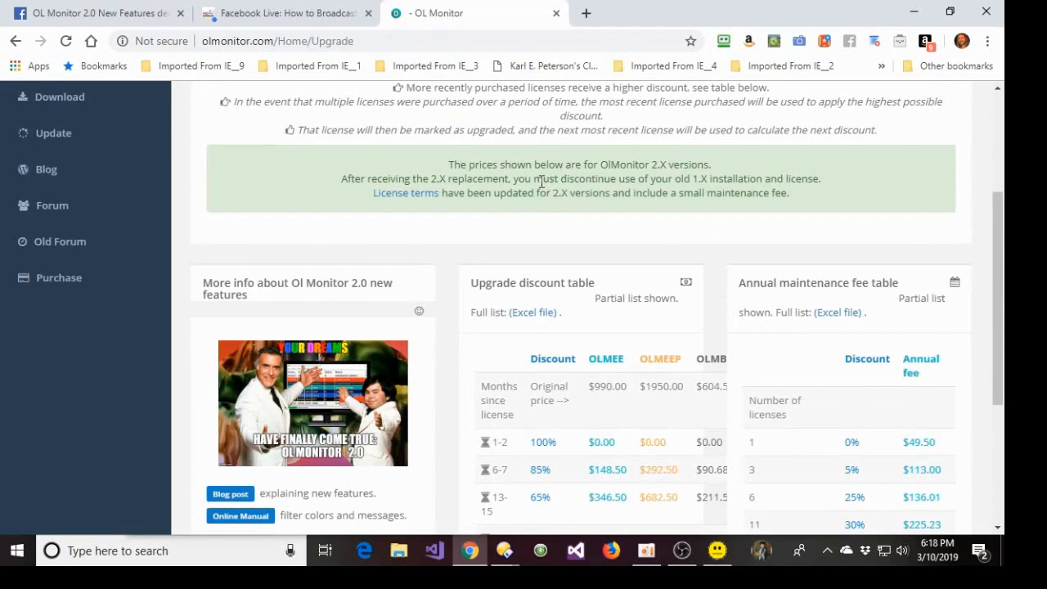
Return to the OL Monitor window and look through the pending test list's priority and status groups
left_click(914, 12)
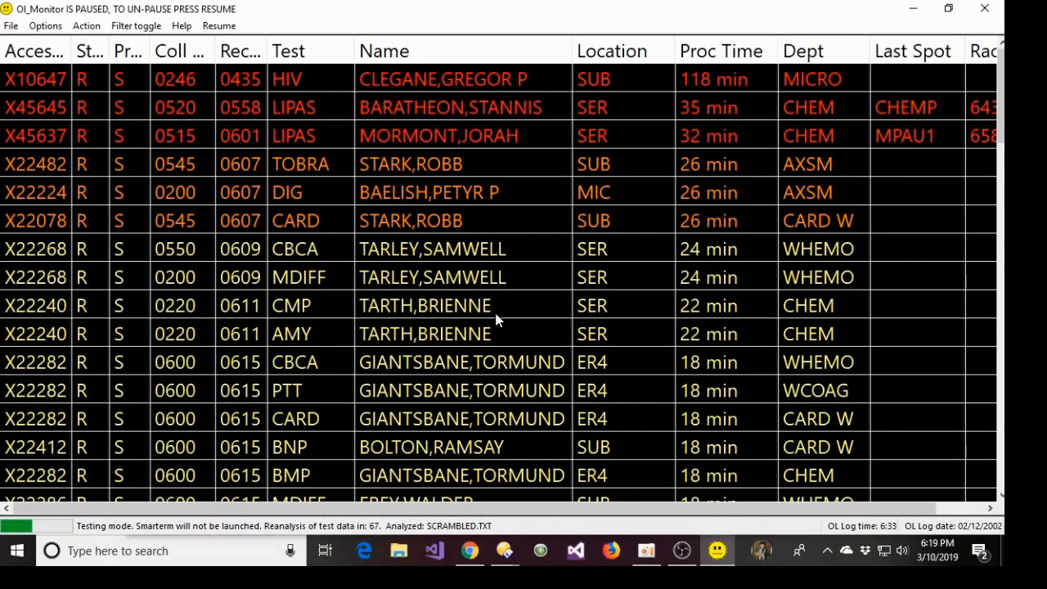
scroll(486, 312, "down", 5)
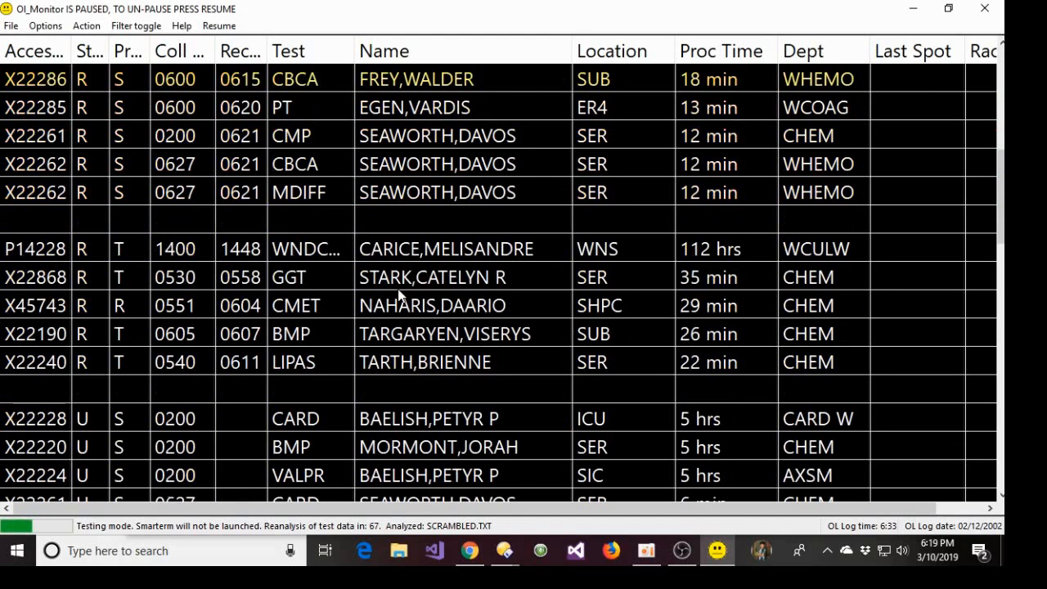
scroll(400, 295, "down", 3)
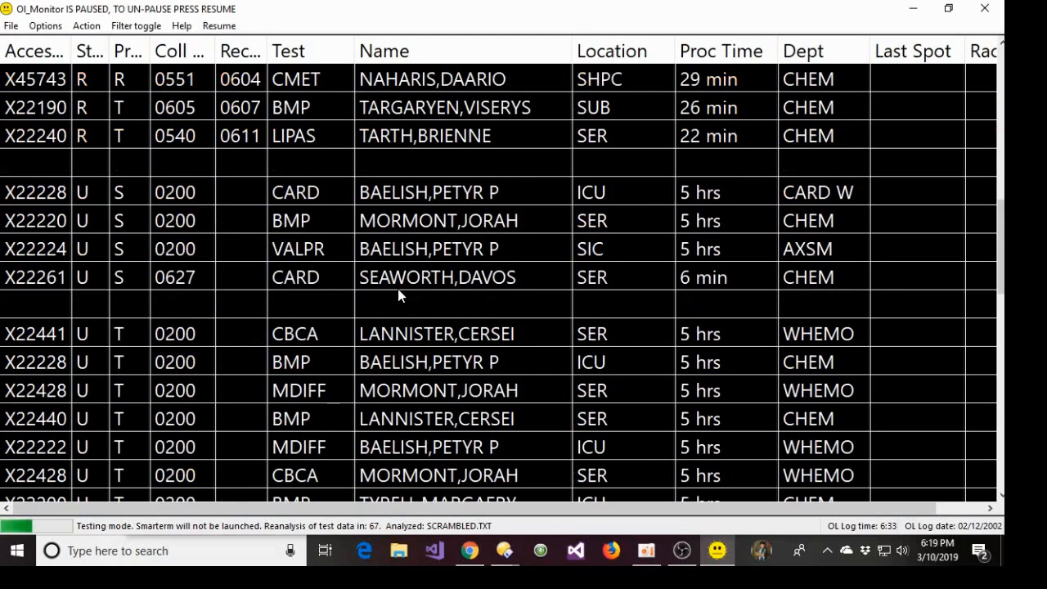
scroll(398, 295, "up", 3)
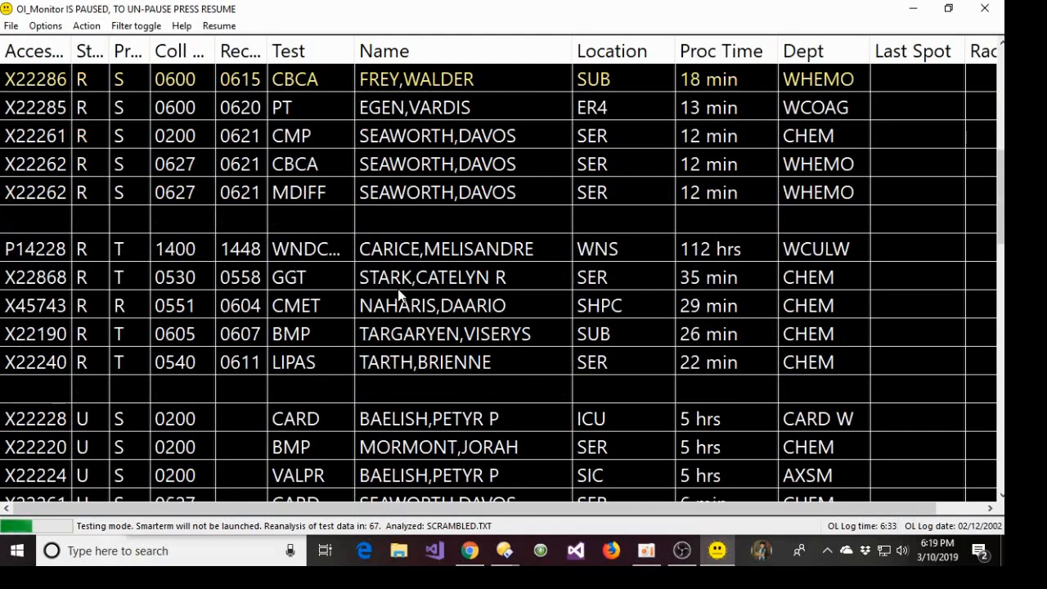
Open the TATs / Alerts options and examine the color settings of the 15, 25 and 30 minute turn-around times
scroll(399, 295, "up", 3)
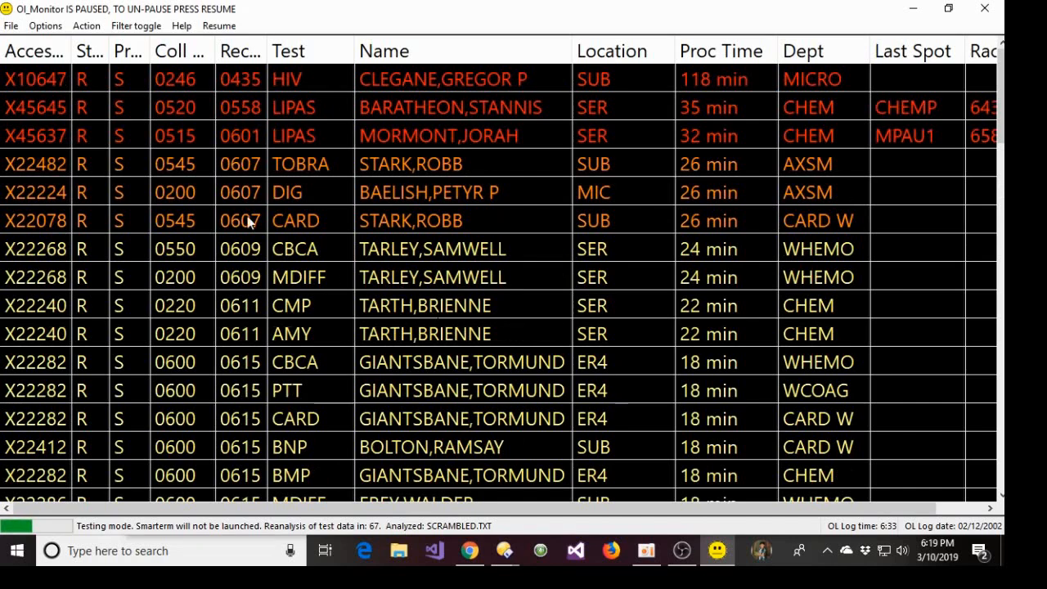
left_click(45, 26)
left_click(57, 42)
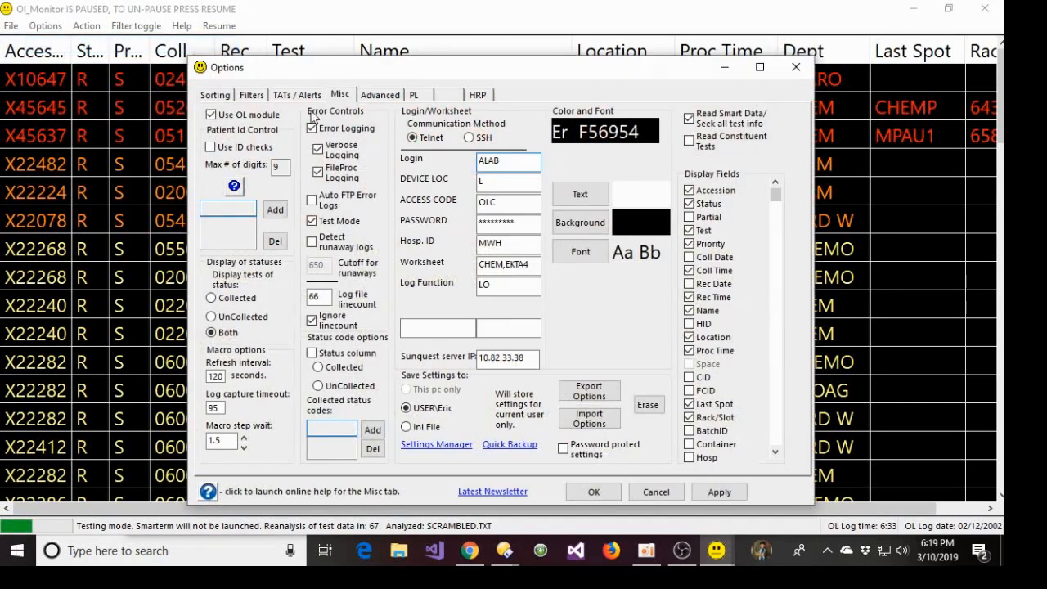
left_click(294, 94)
left_click_drag(426, 74, 563, 63)
left_click(368, 172)
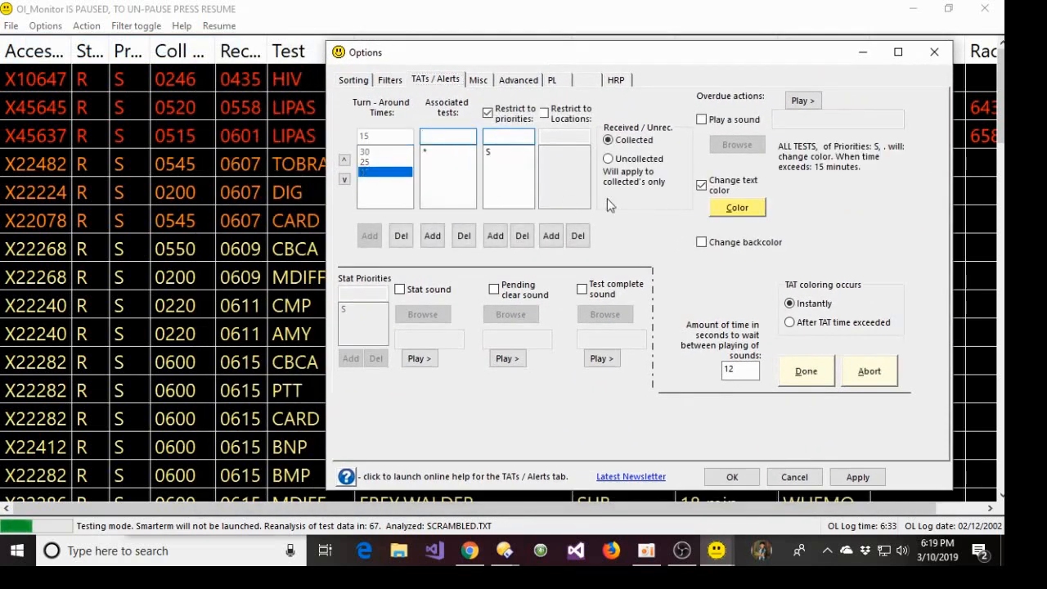
left_click(890, 378)
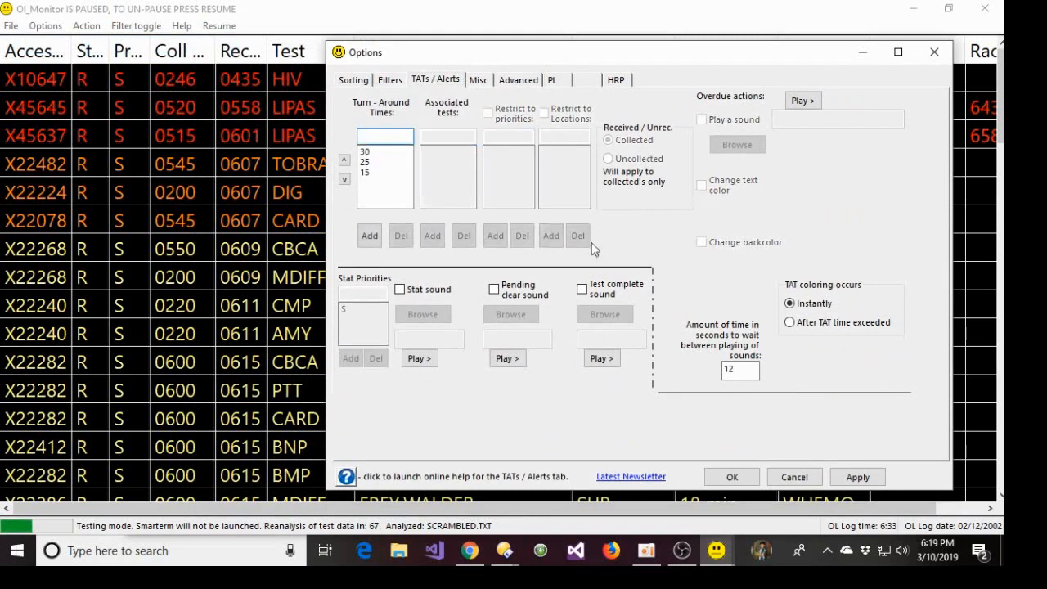
left_click(377, 161)
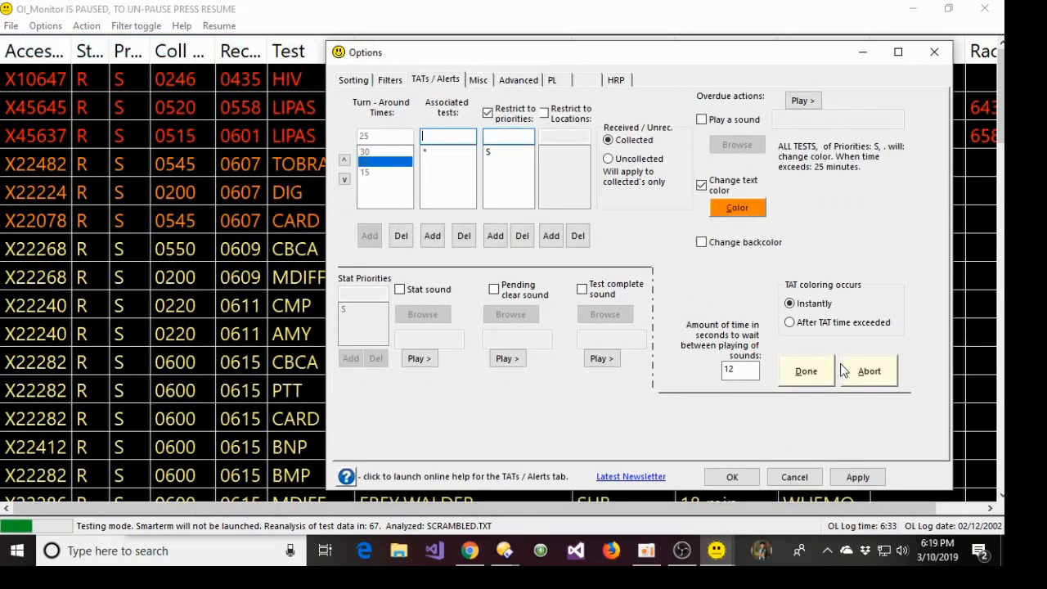
left_click(873, 375)
left_click(390, 156)
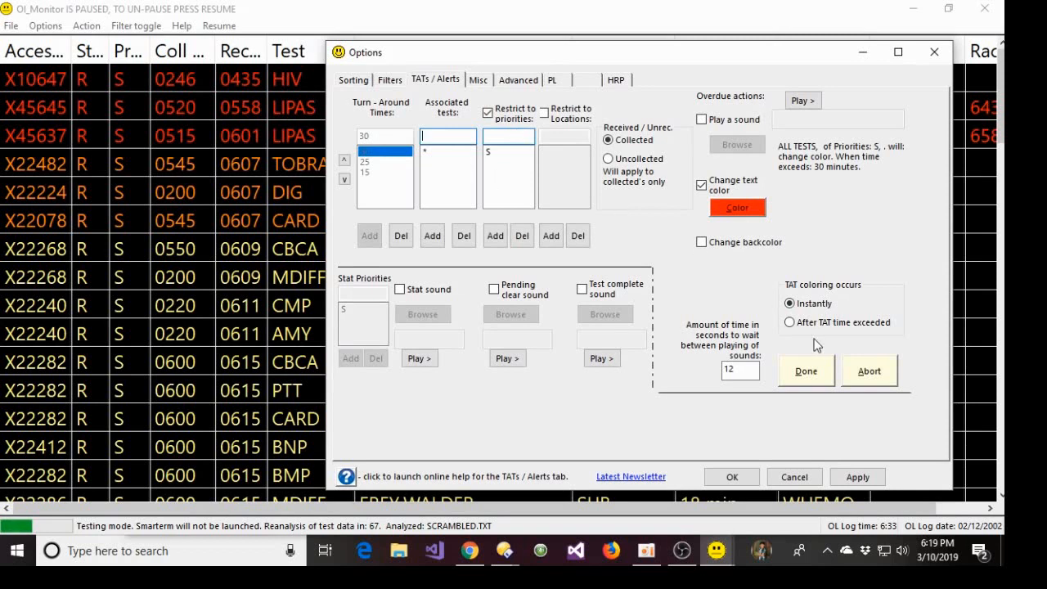
left_click(868, 370)
Review the 30, 25 and 15 minute turn-around times once more, leaving each one without changes
left_click(375, 155)
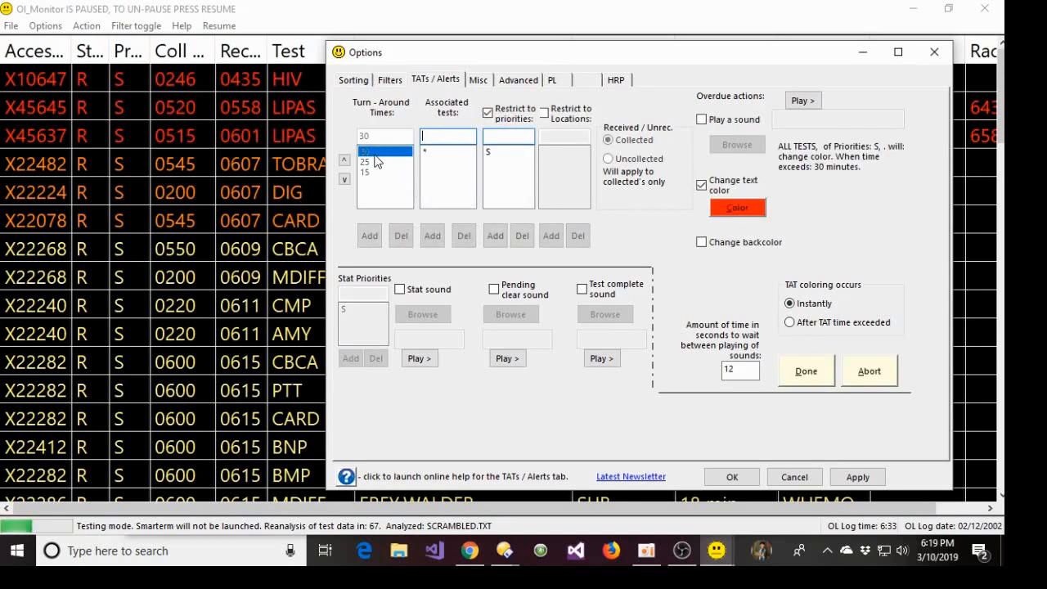
left_click(868, 370)
left_click(375, 164)
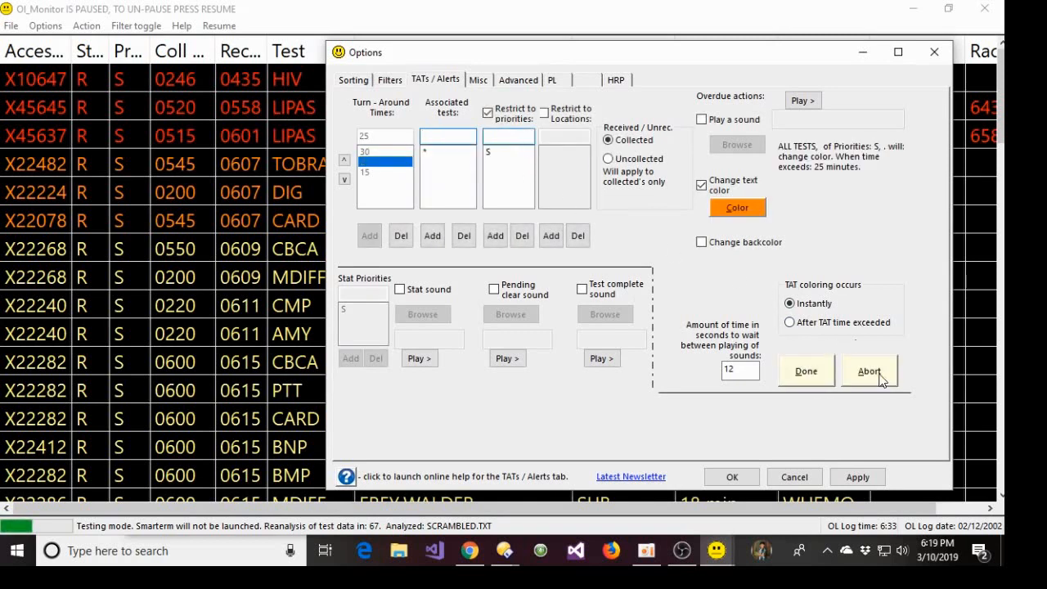
left_click(866, 365)
left_click(386, 173)
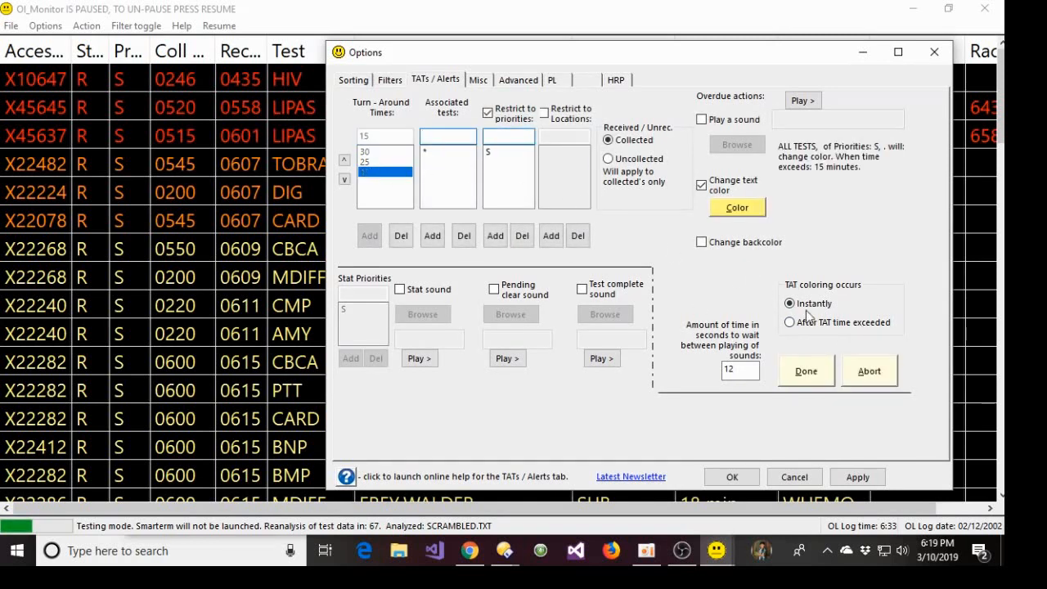
left_click(876, 370)
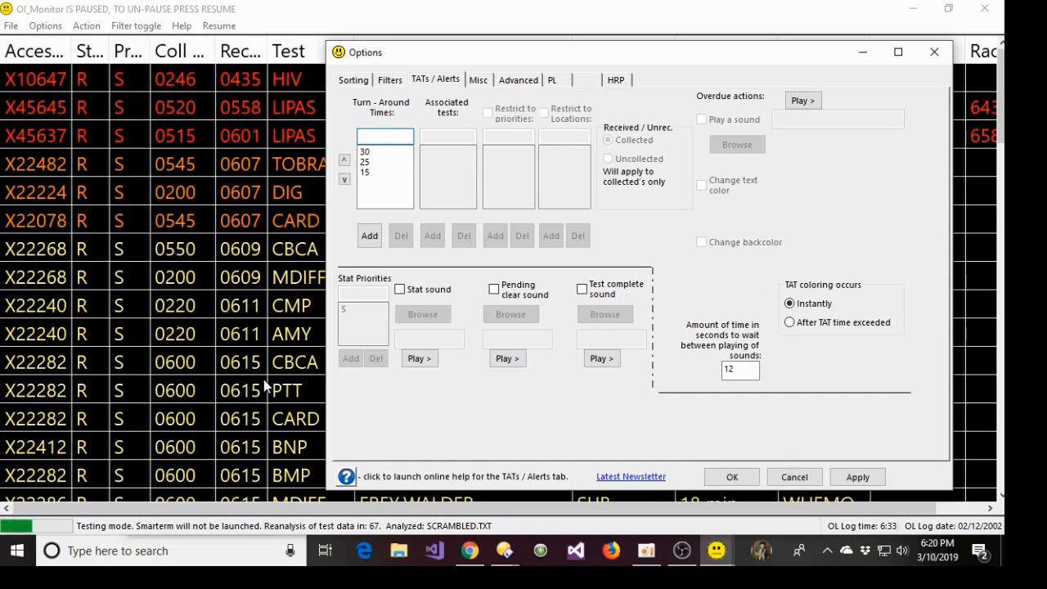
Enable Change backcolor for the 30 minute turn-around time and open the custom color definition for the second custom slot
left_click(504, 360)
left_click(379, 156)
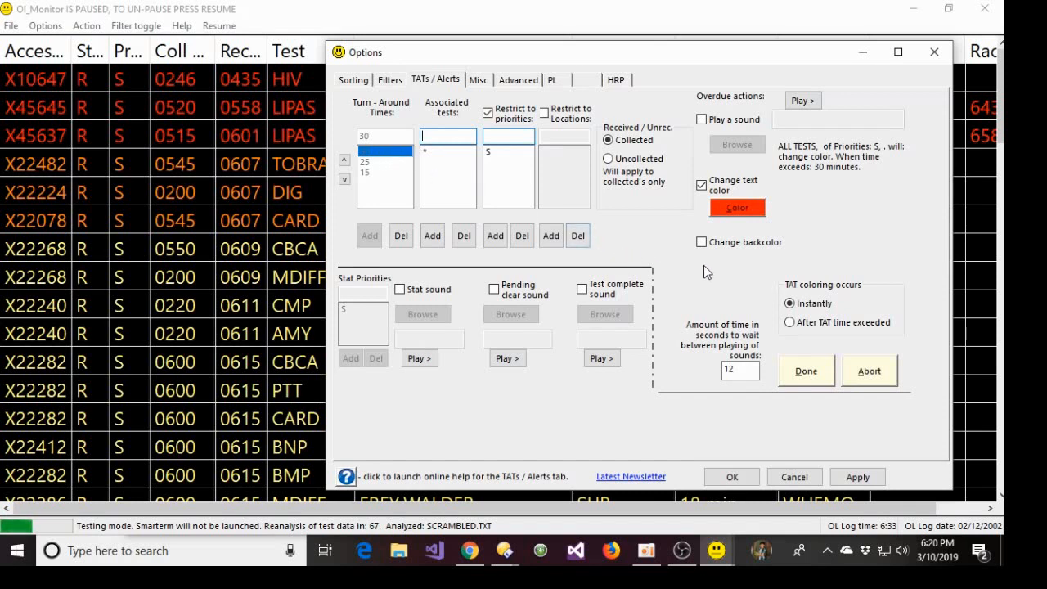
left_click(733, 245)
left_click(743, 268)
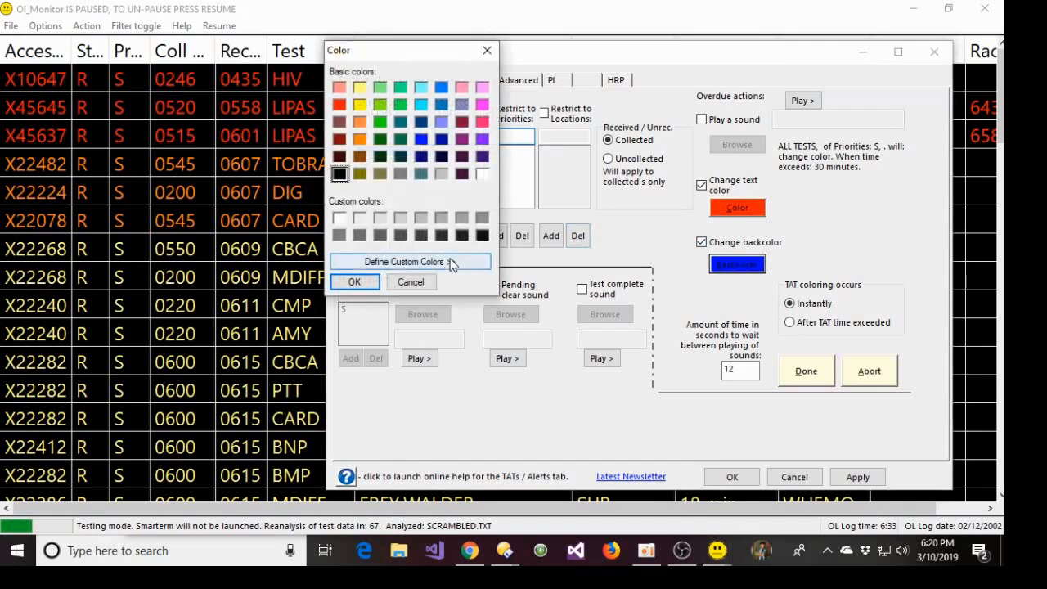
left_click(360, 217)
left_click(434, 262)
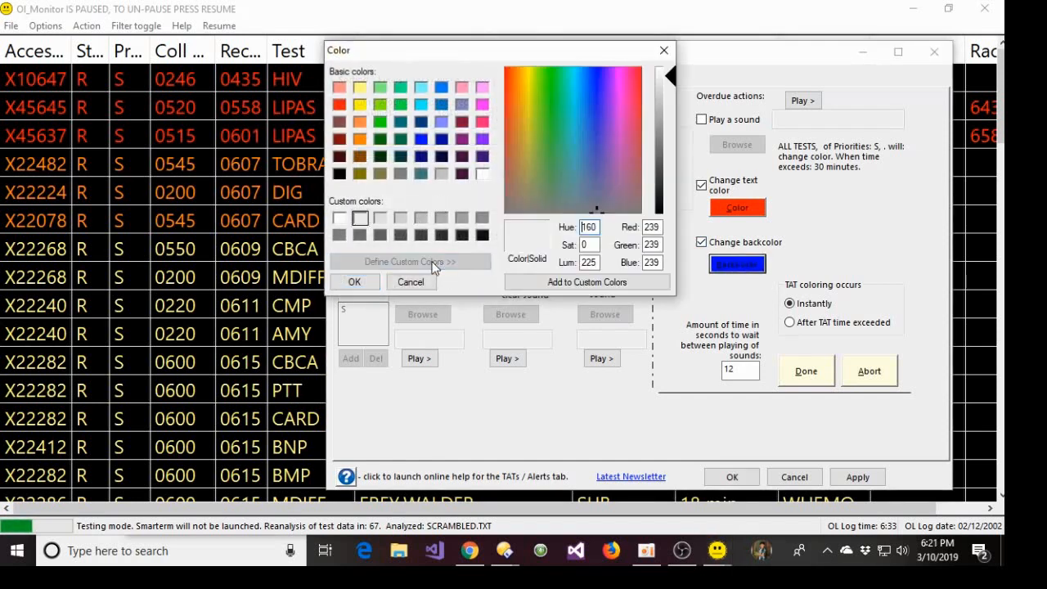
Set the 30 minute turn-around time's backcolor to Red 3, Green 13, Blue 79 and finish editing that entry
left_click(654, 227)
double_click(655, 227)
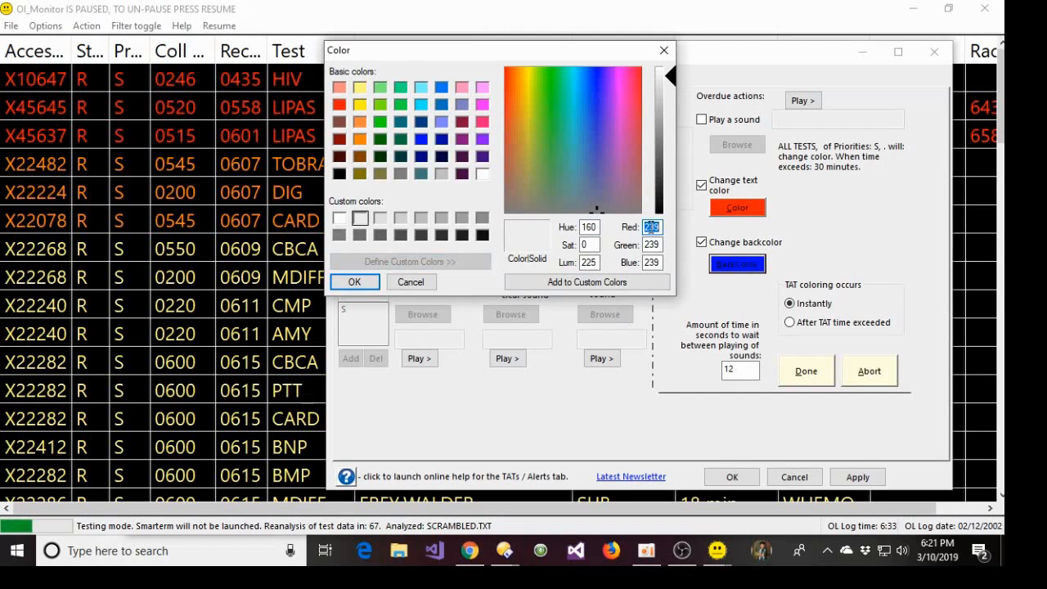
type("3")
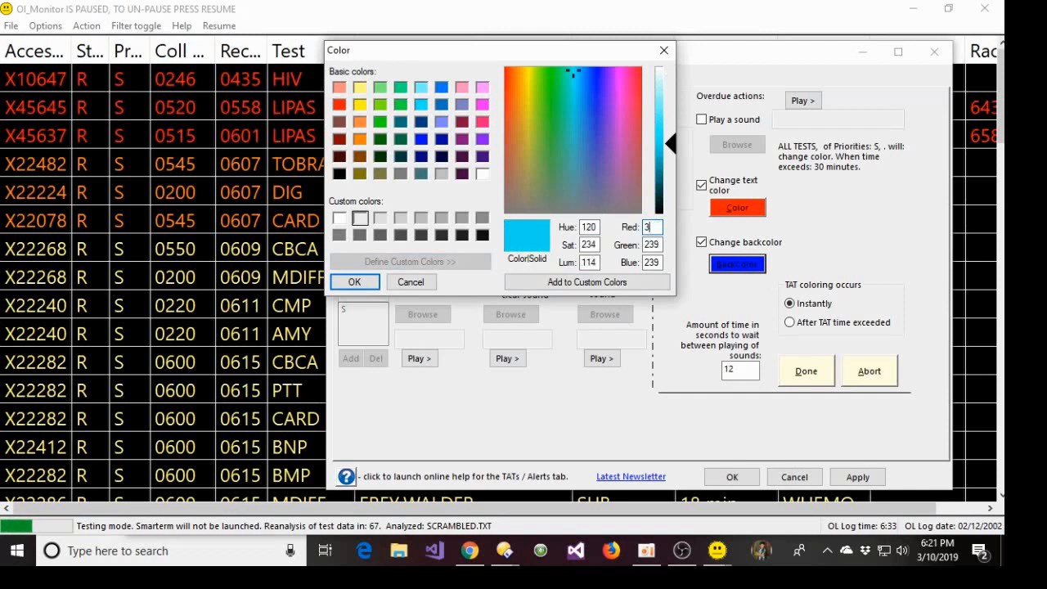
key("Tab")
type("13")
key("Tab")
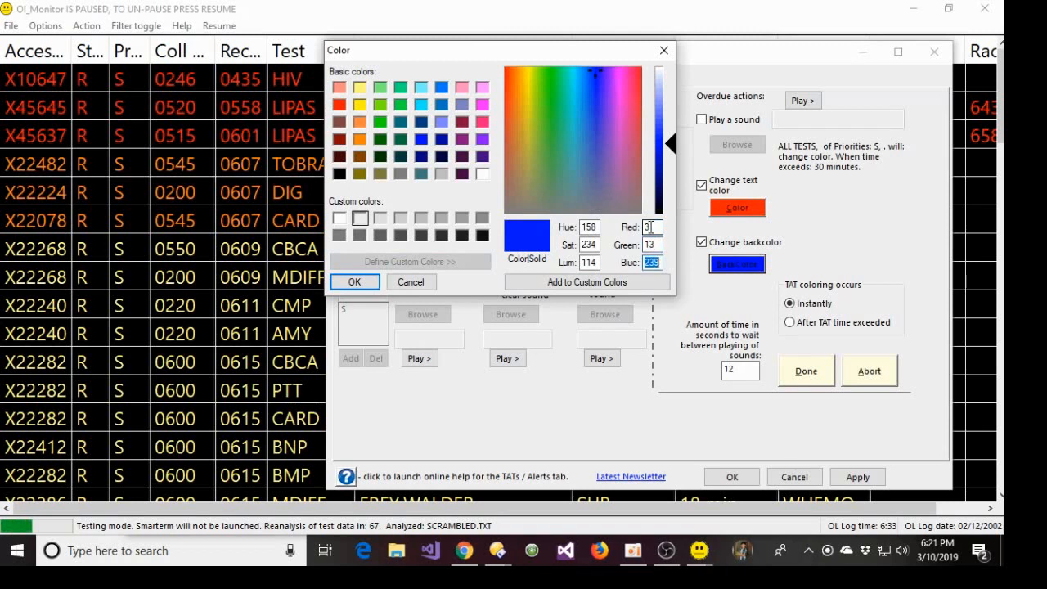
type("79")
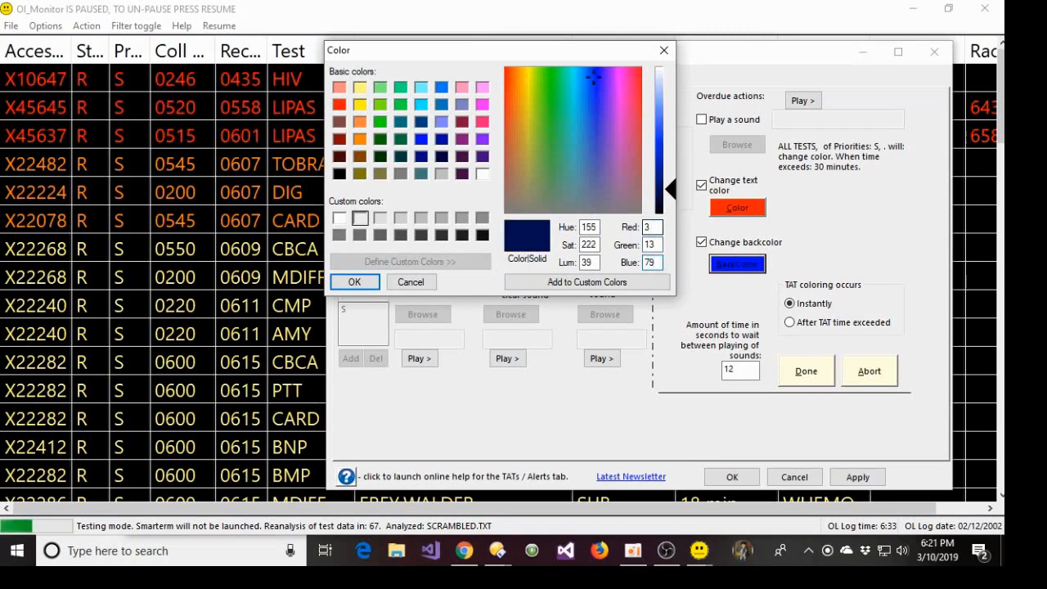
left_click(356, 282)
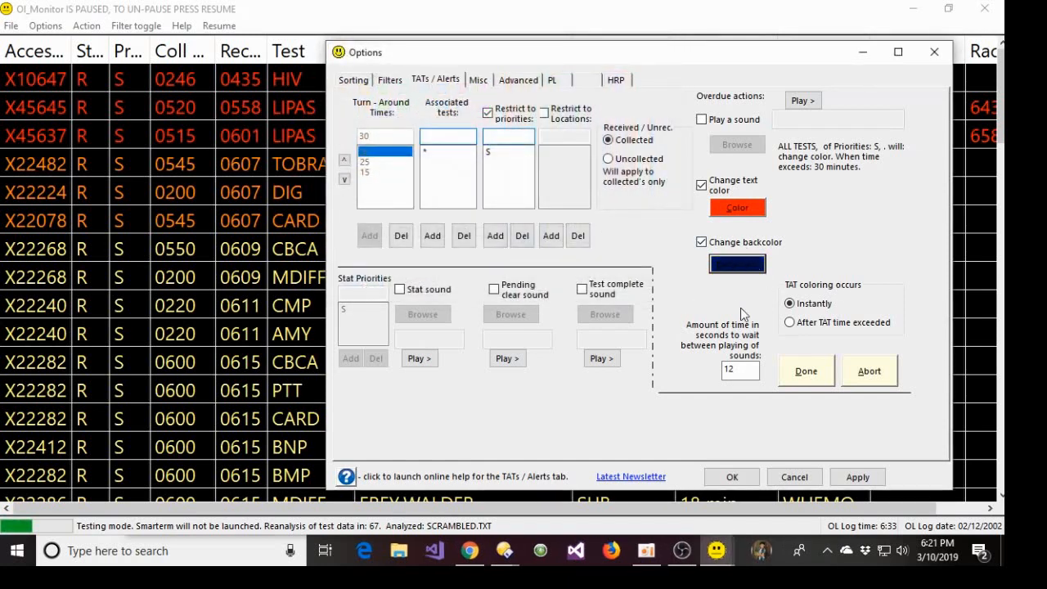
left_click(806, 372)
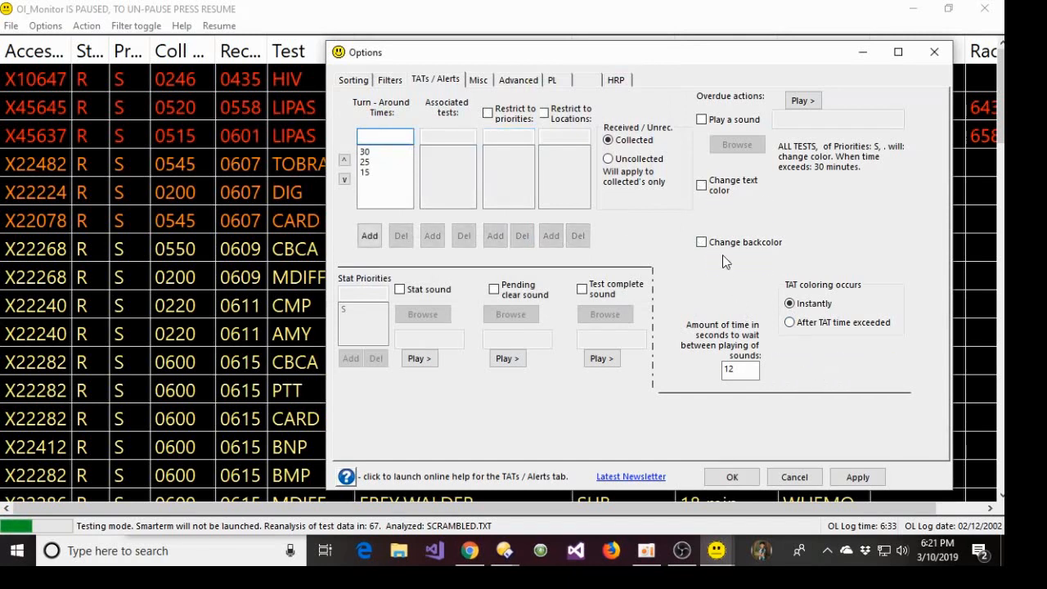
Save the options and reprocess the pending test list
left_click(729, 477)
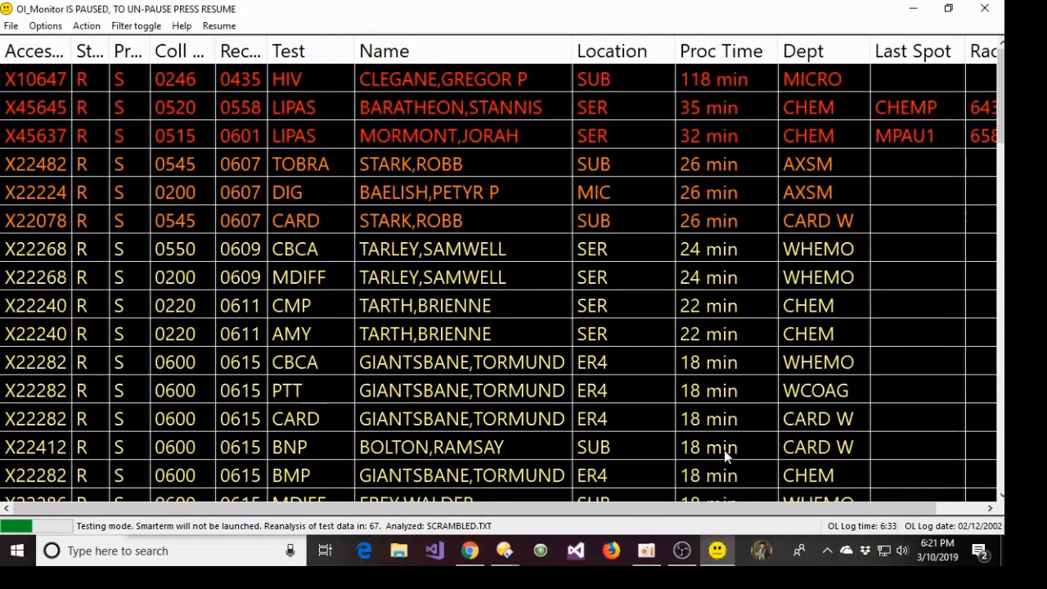
left_click(86, 26)
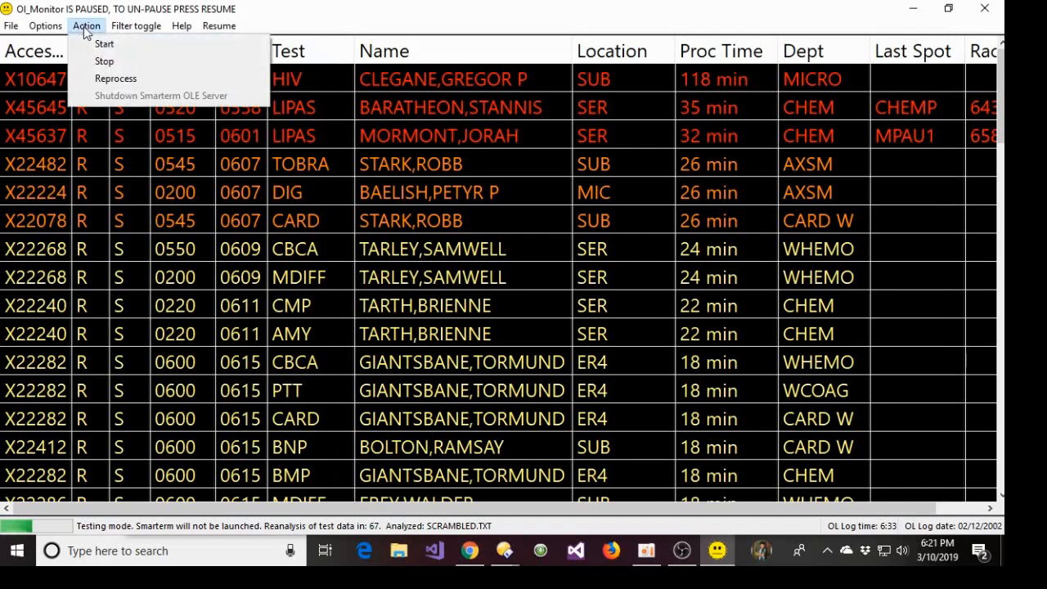
left_click(104, 78)
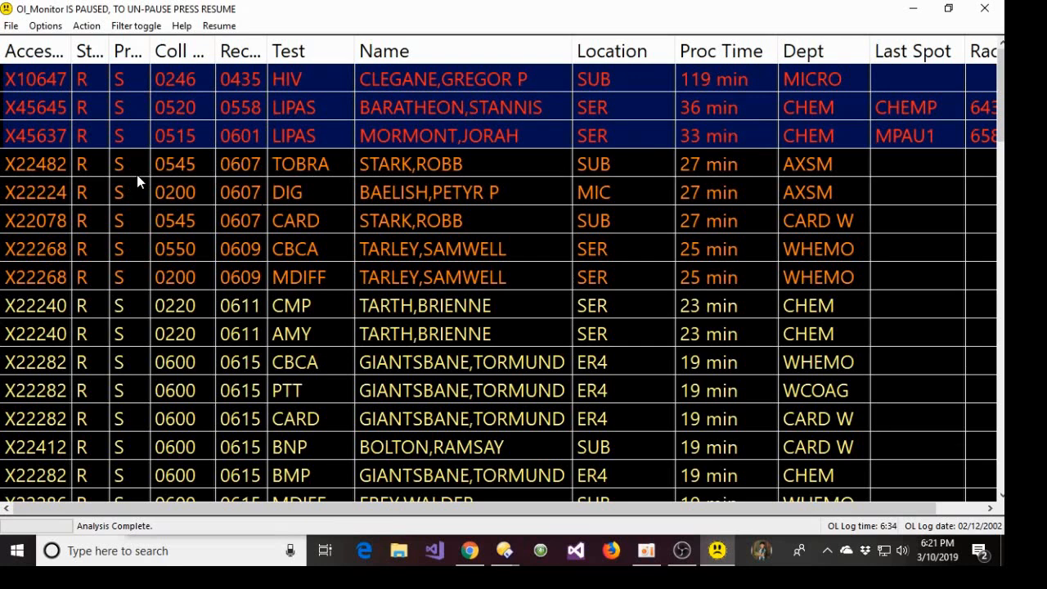
Reopen the options and show the Filters settings
left_click(46, 25)
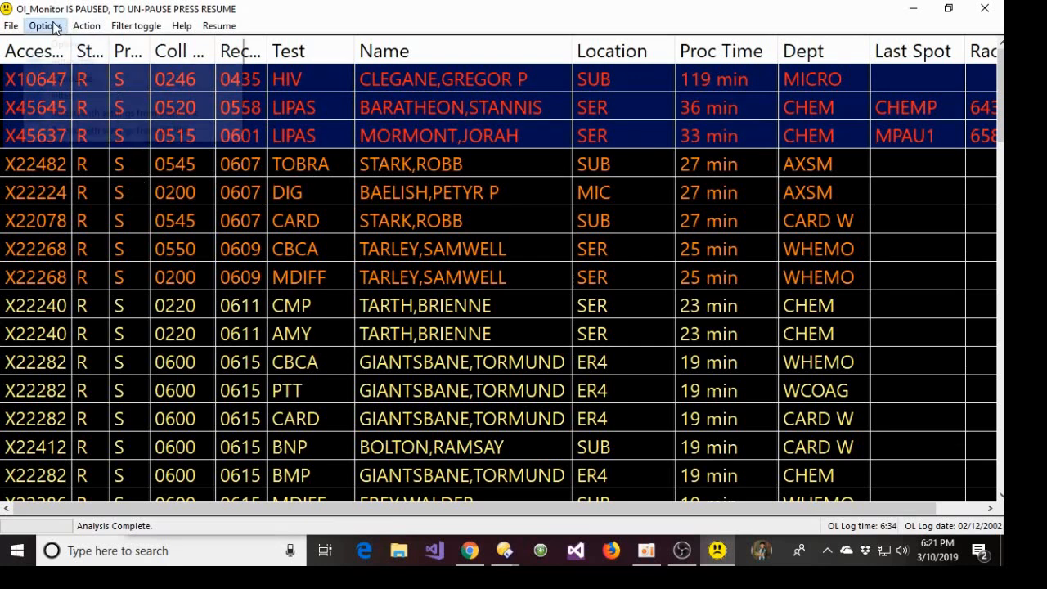
left_click(67, 44)
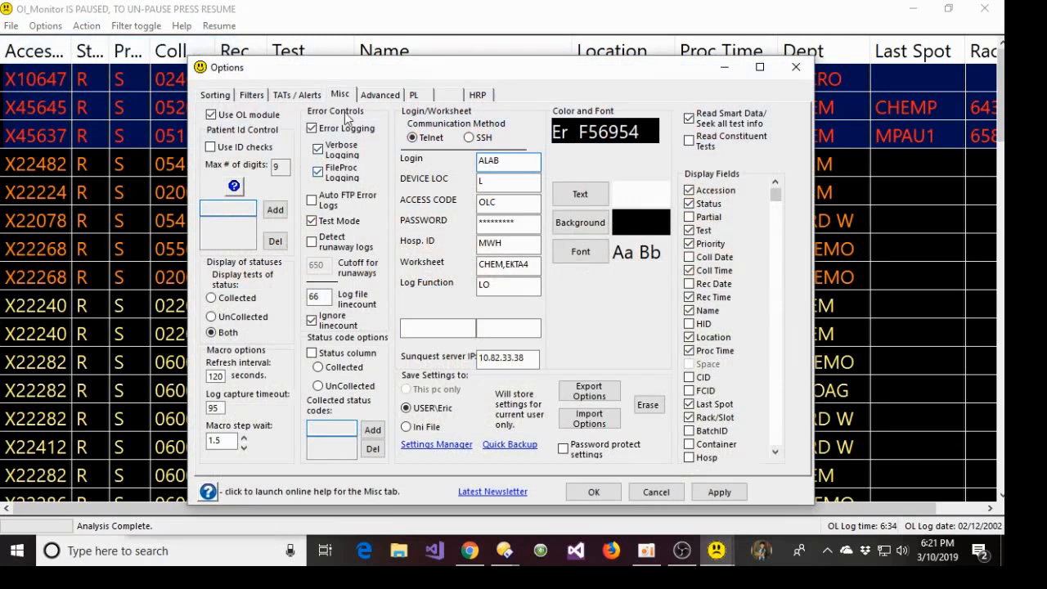
left_click(318, 96)
left_click(258, 97)
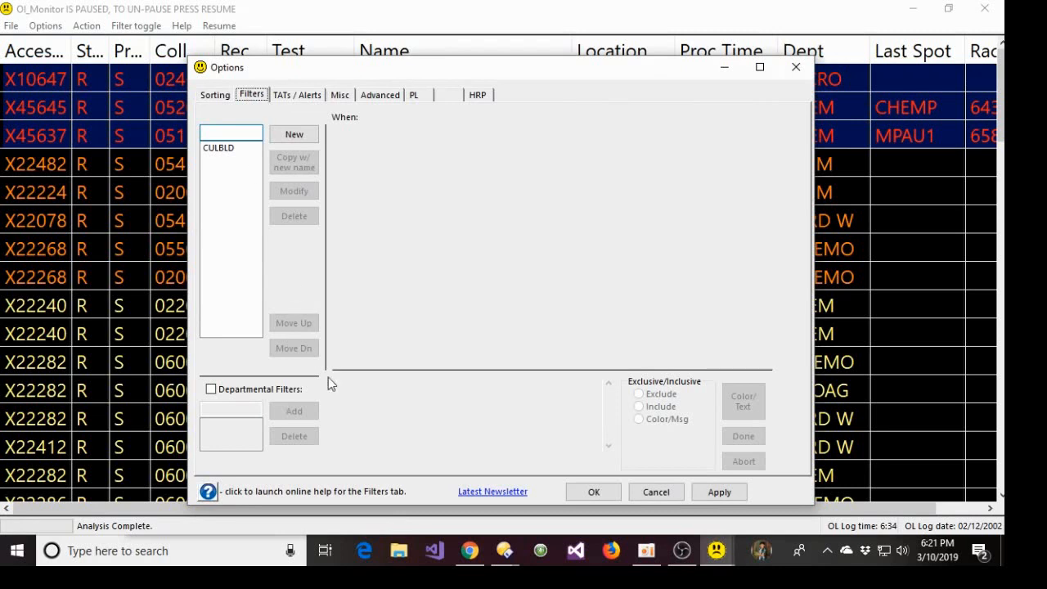
Switch to Chrome to check the Facebook live video of the demo, and return to the OL Monitor options
left_click(473, 553)
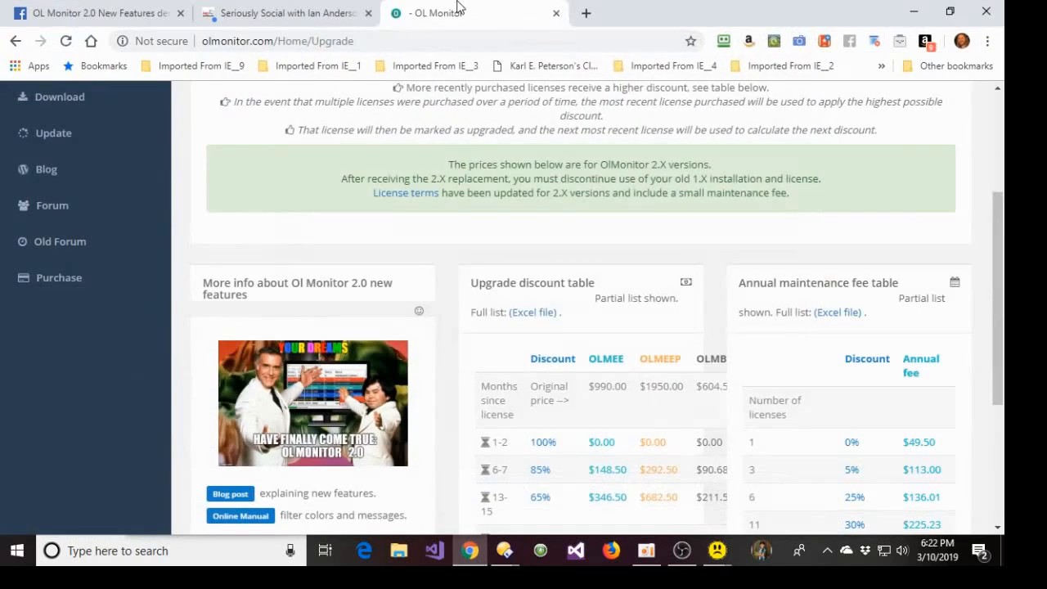
left_click(149, 17)
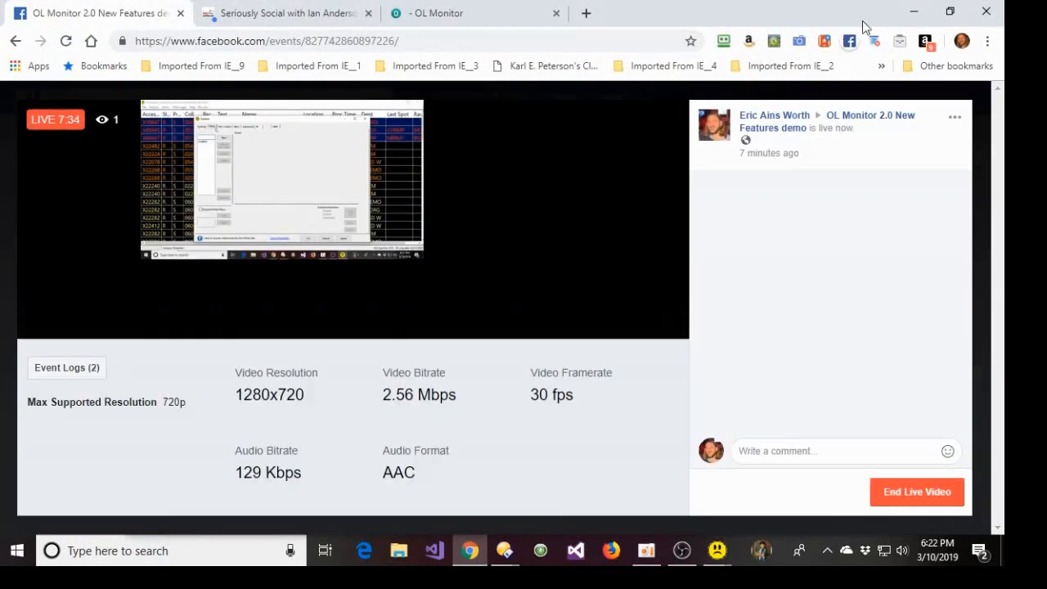
left_click(913, 10)
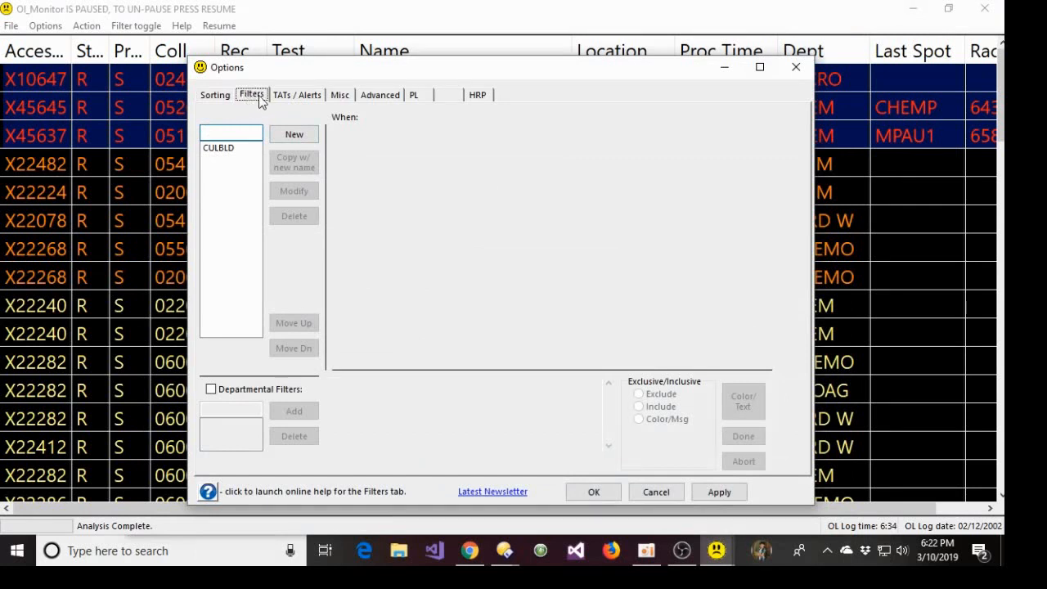
Create a new filter named STATBACK with the condition Priority = S, closed with END
left_click(299, 138)
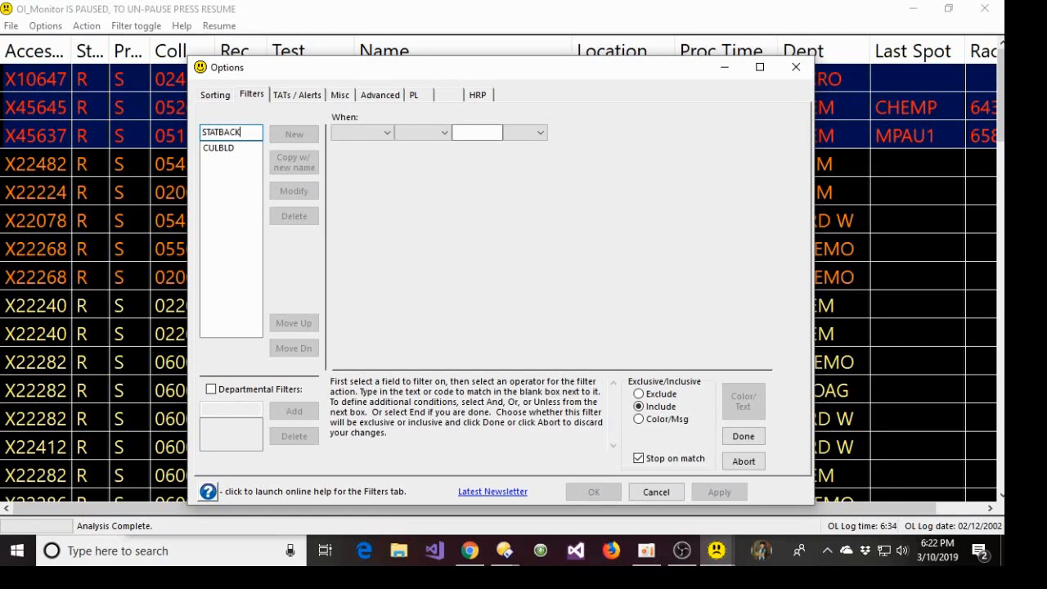
left_click(386, 134)
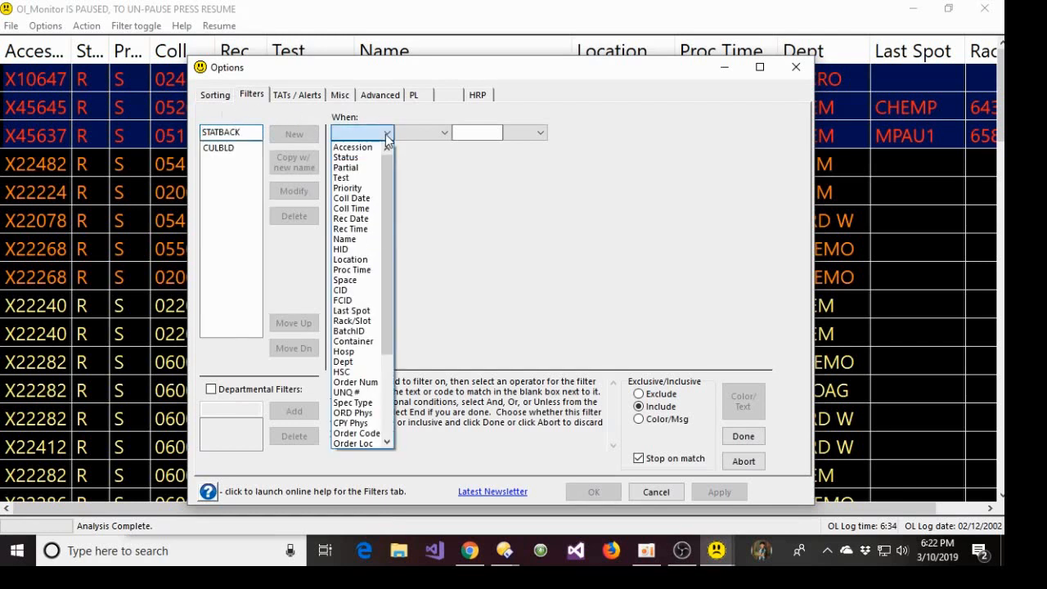
left_click(370, 189)
left_click(428, 133)
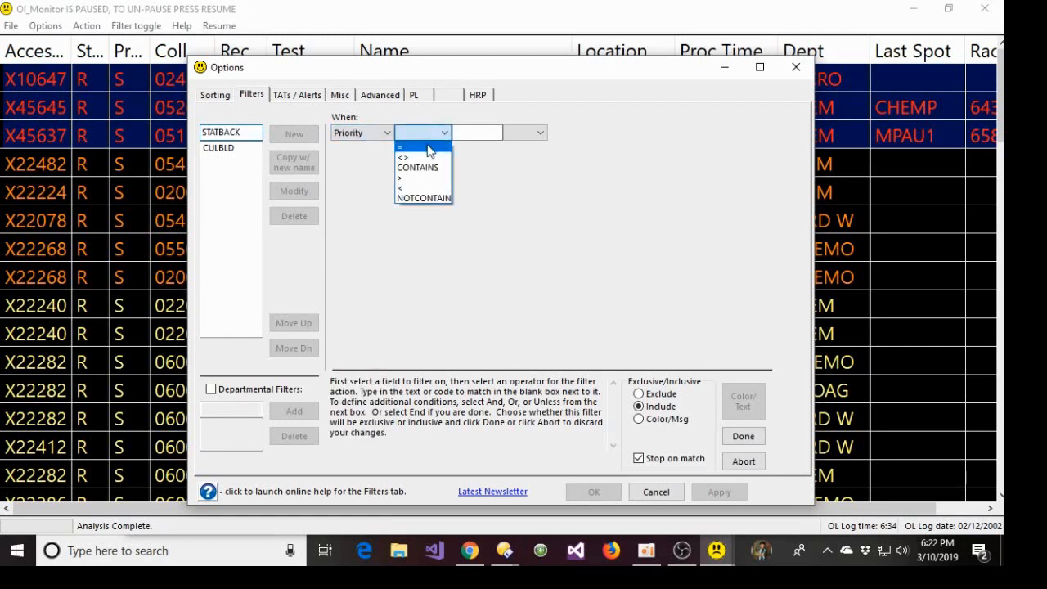
left_click(430, 146)
left_click(471, 133)
type("S")
left_click(523, 133)
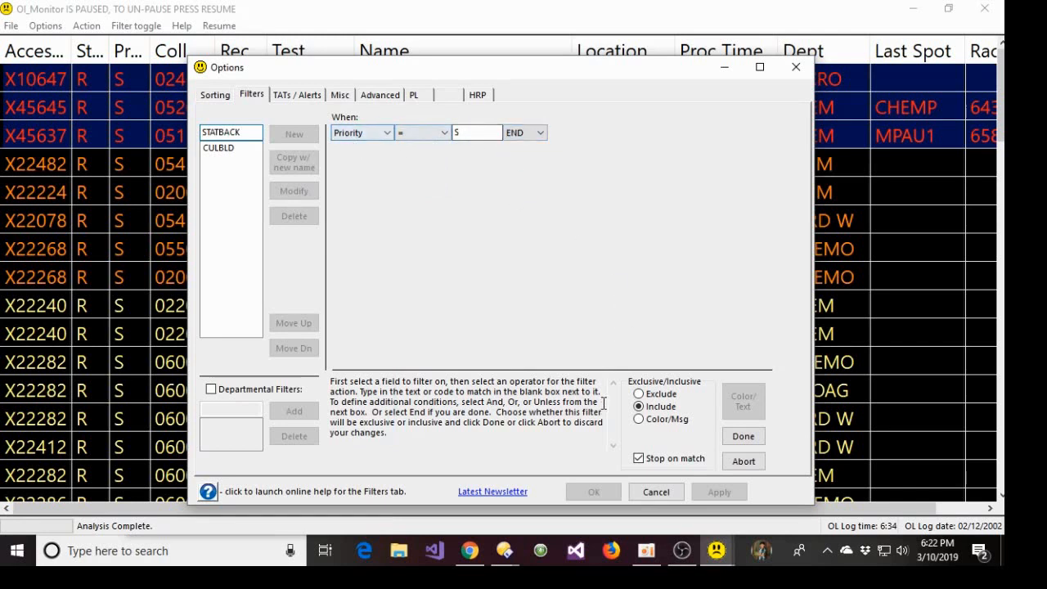
Make STATBACK a Color/Msg filter and give it the very dark gray custom BackColor just before black
left_click(664, 420)
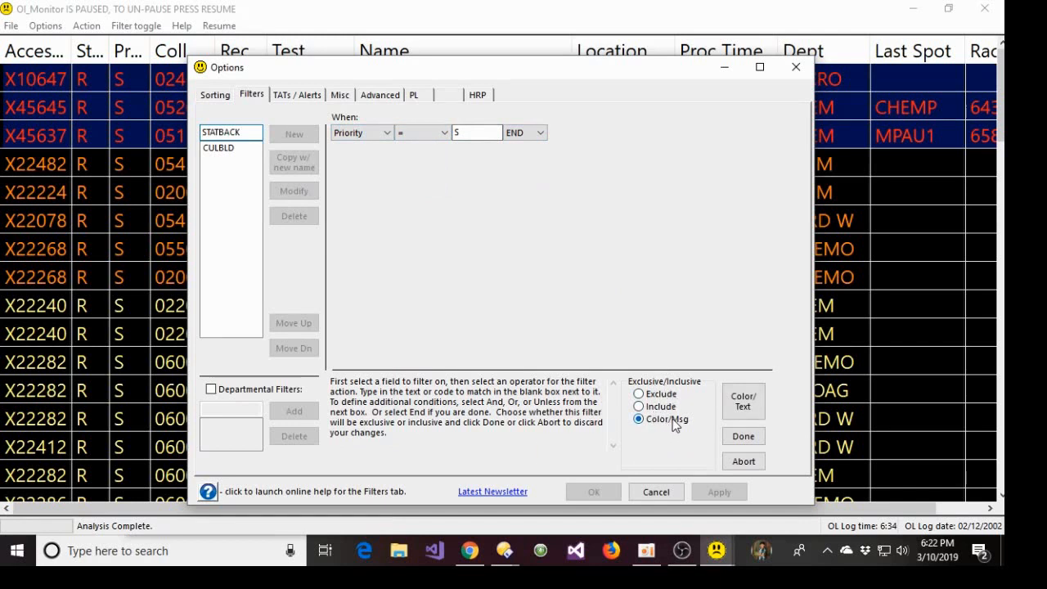
left_click(743, 405)
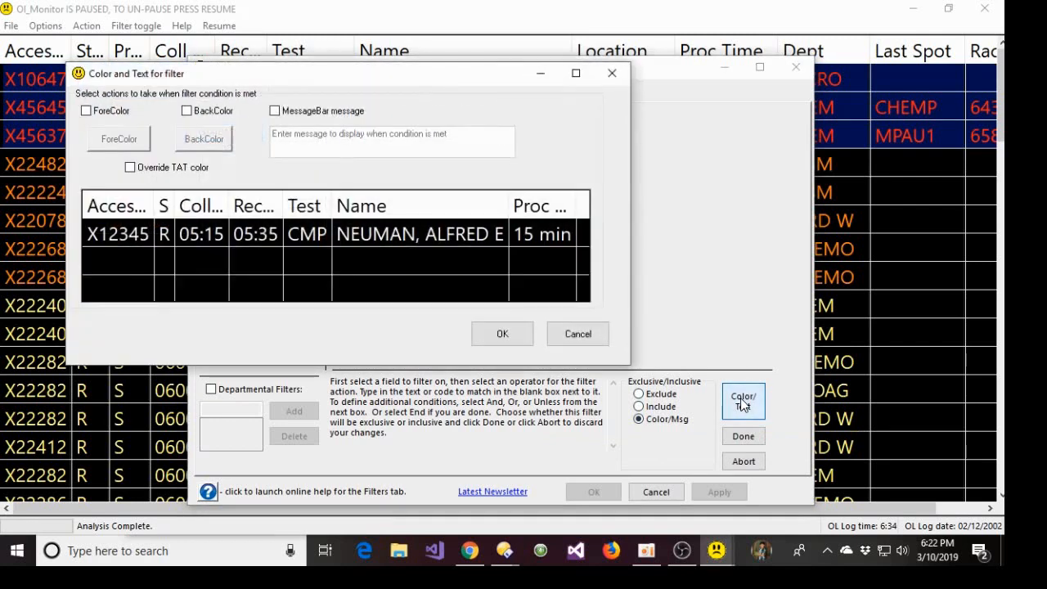
left_click_drag(402, 77, 597, 170)
left_click(413, 210)
left_click(421, 239)
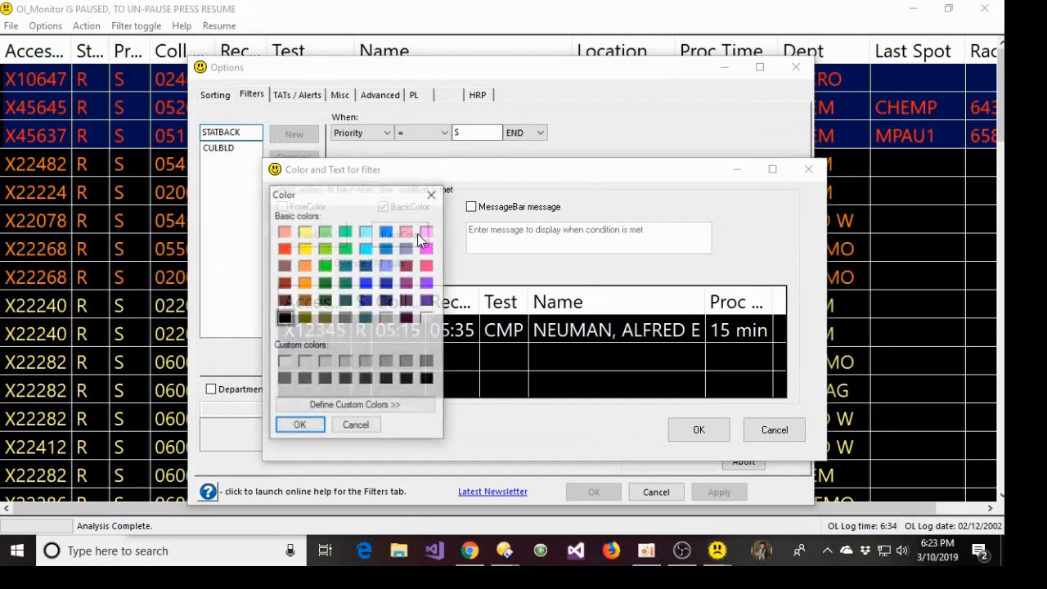
left_click(407, 379)
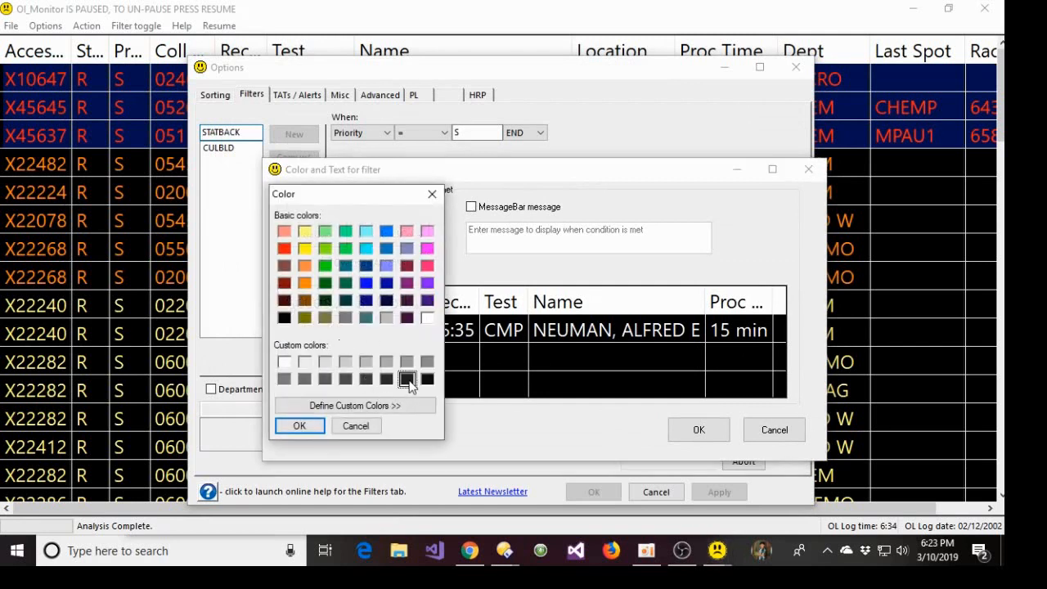
left_click(300, 425)
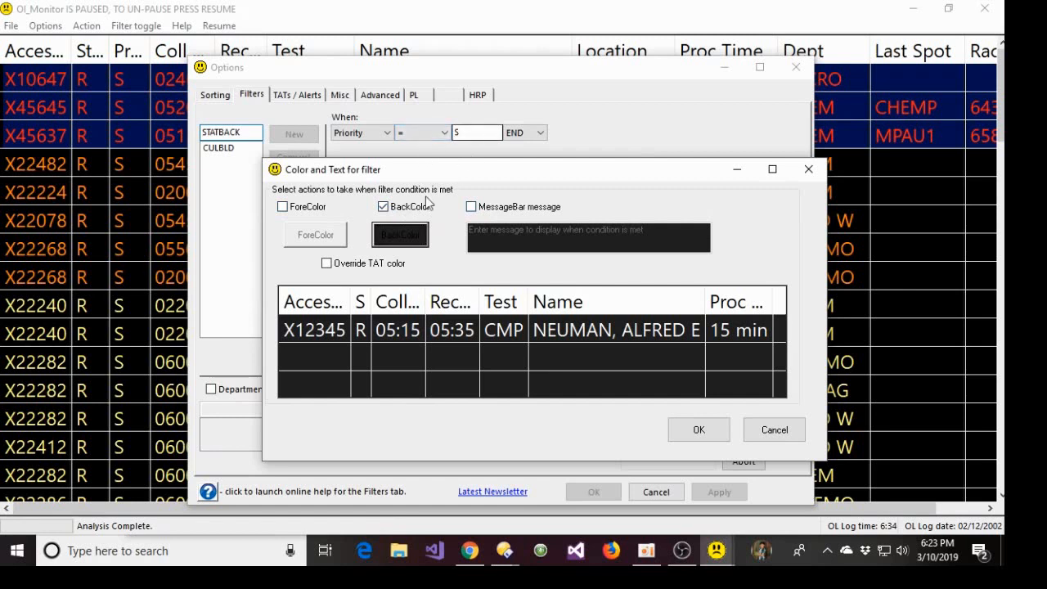
mouse_move(370, 266)
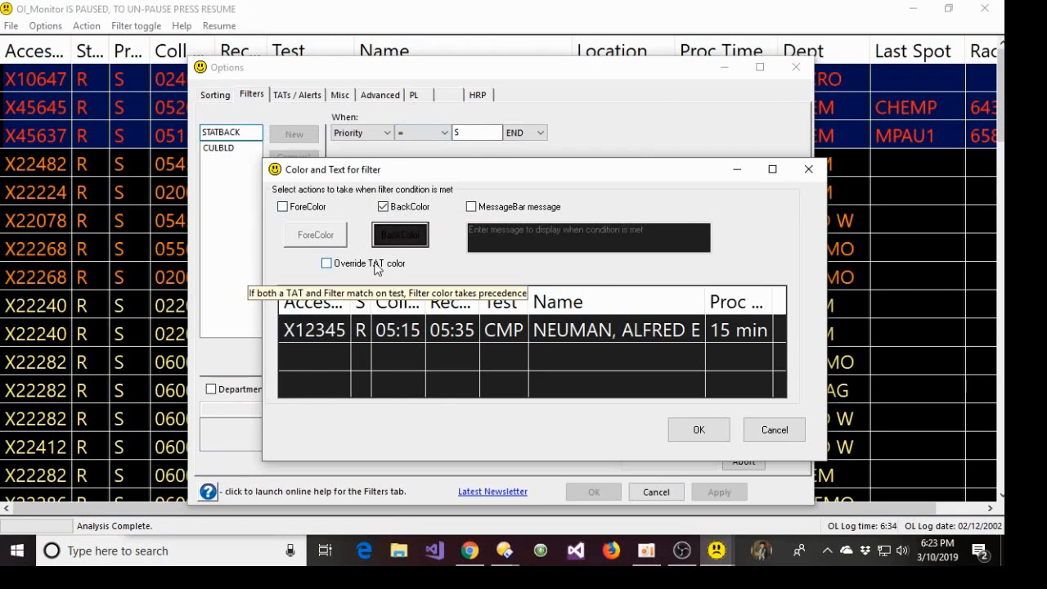
left_click(694, 432)
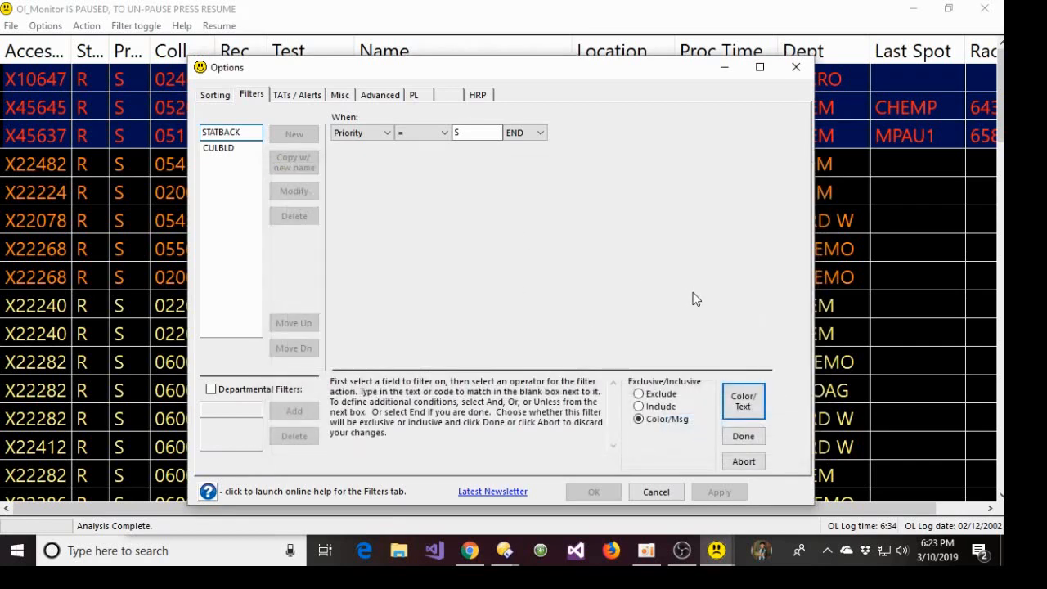
Finish the STATBACK filter, save the options and reprocess the pending test list
left_click(757, 439)
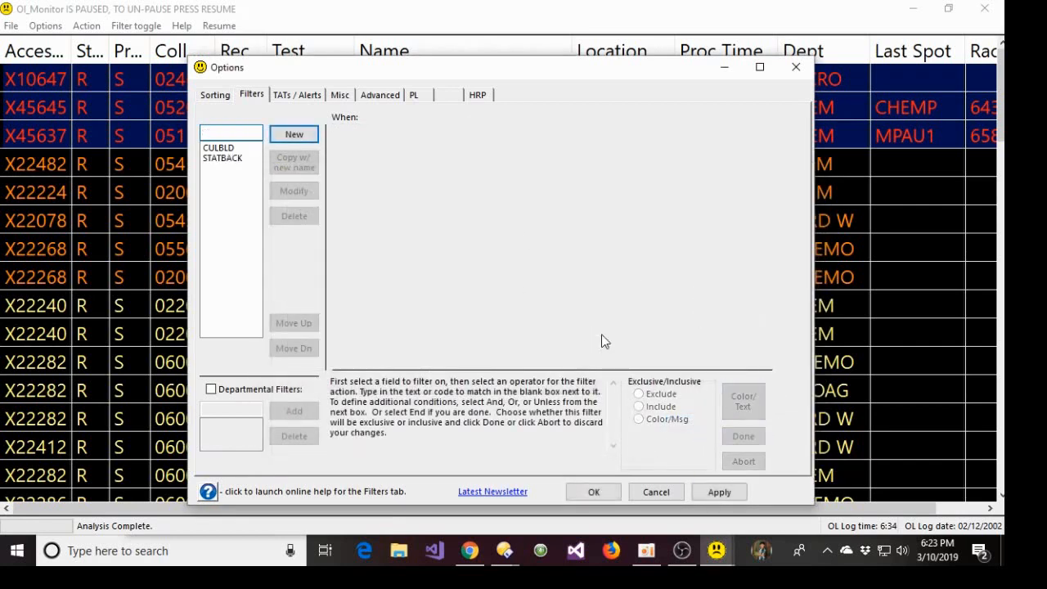
left_click(592, 492)
left_click(86, 26)
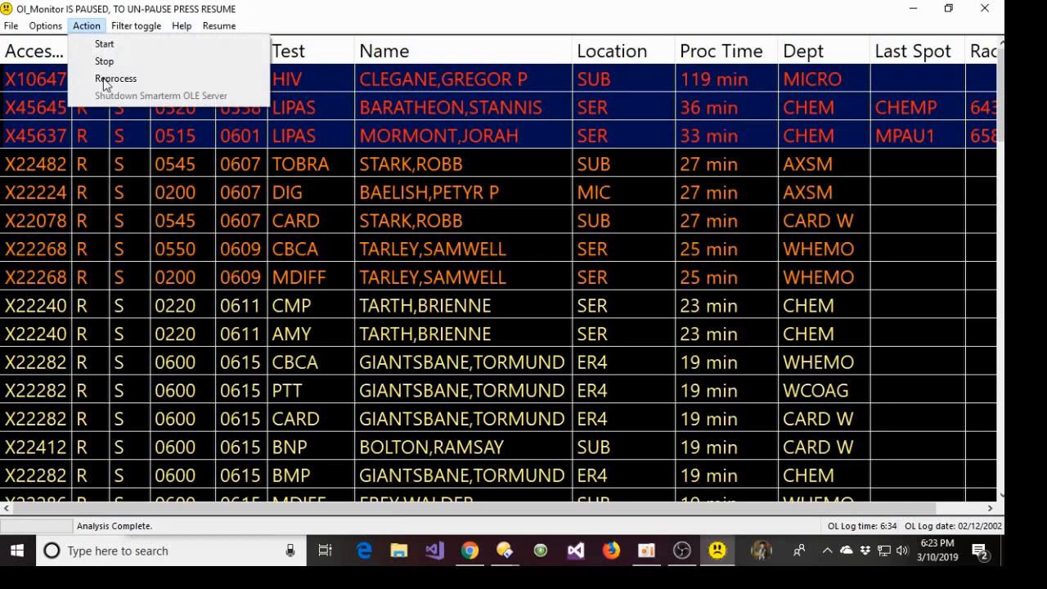
left_click(107, 79)
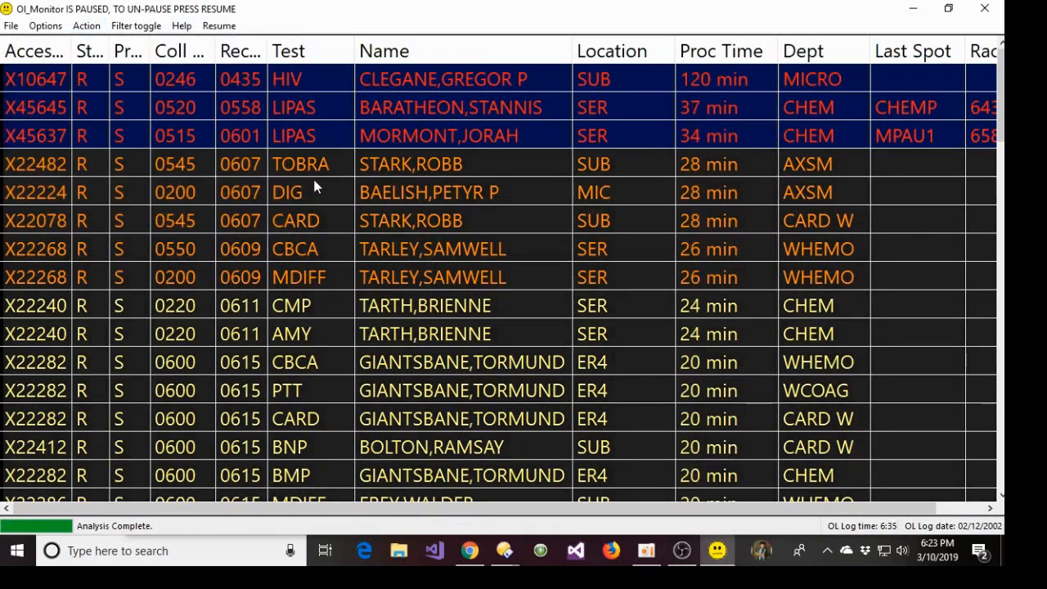
Review the pending test list to compare the backcolor of Priority S rows with the other rows
scroll(309, 176, "down", 5)
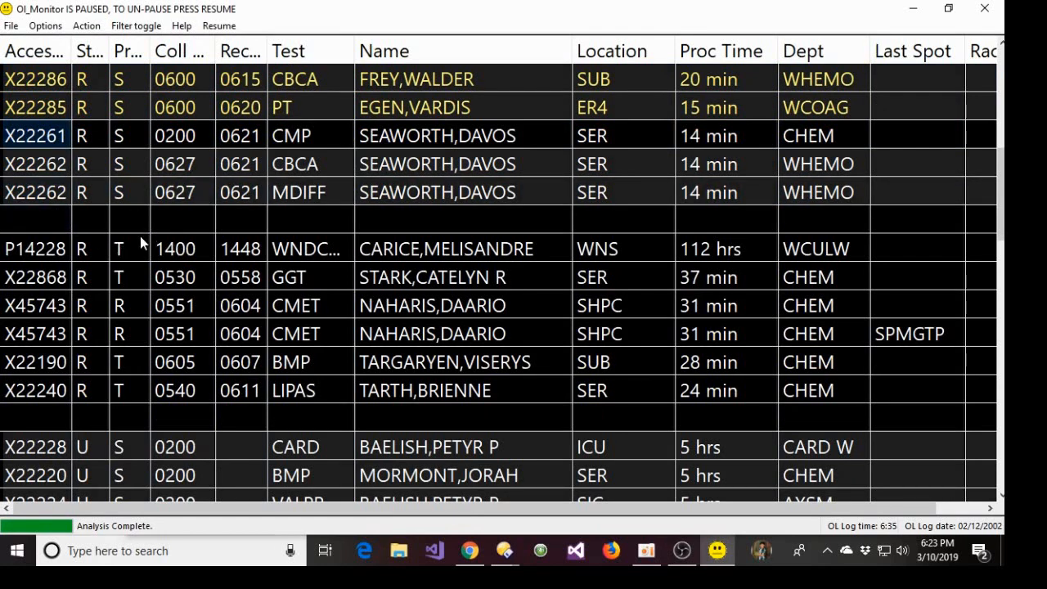
scroll(139, 244, "down", 3)
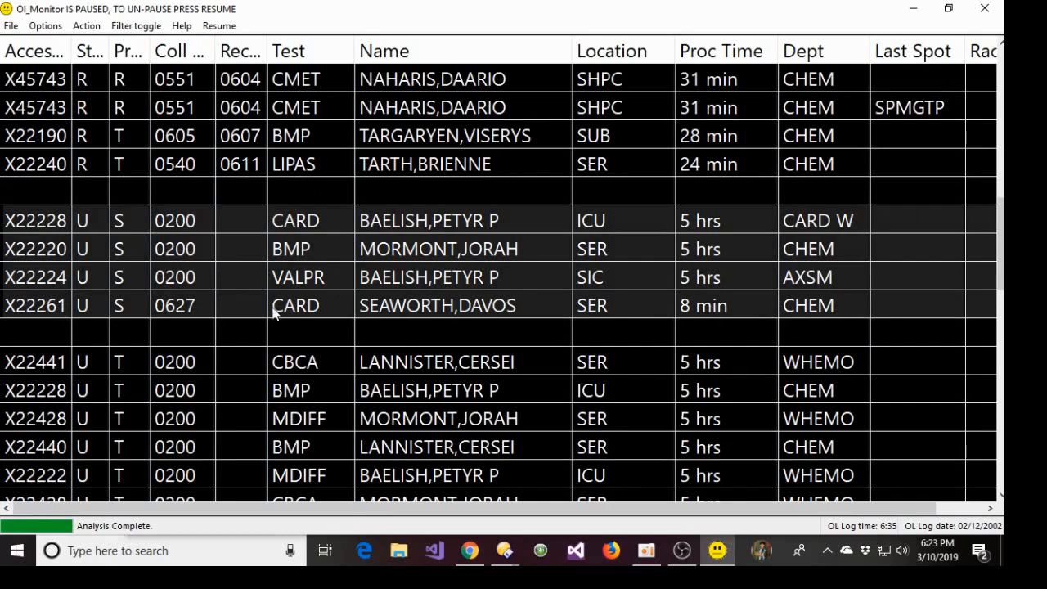
scroll(228, 296, "up", 3)
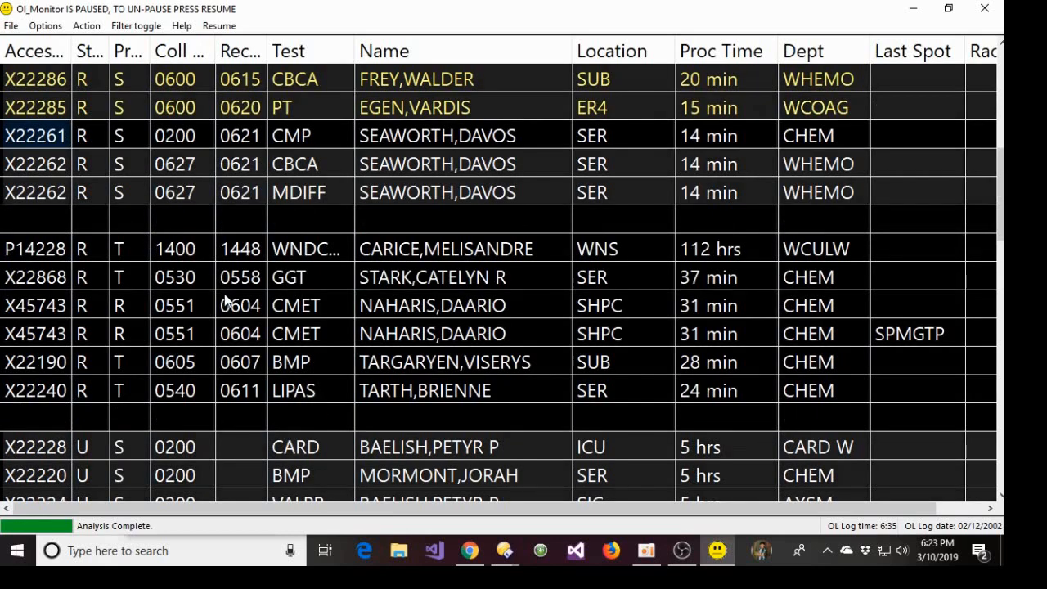
scroll(203, 276, "up", 5)
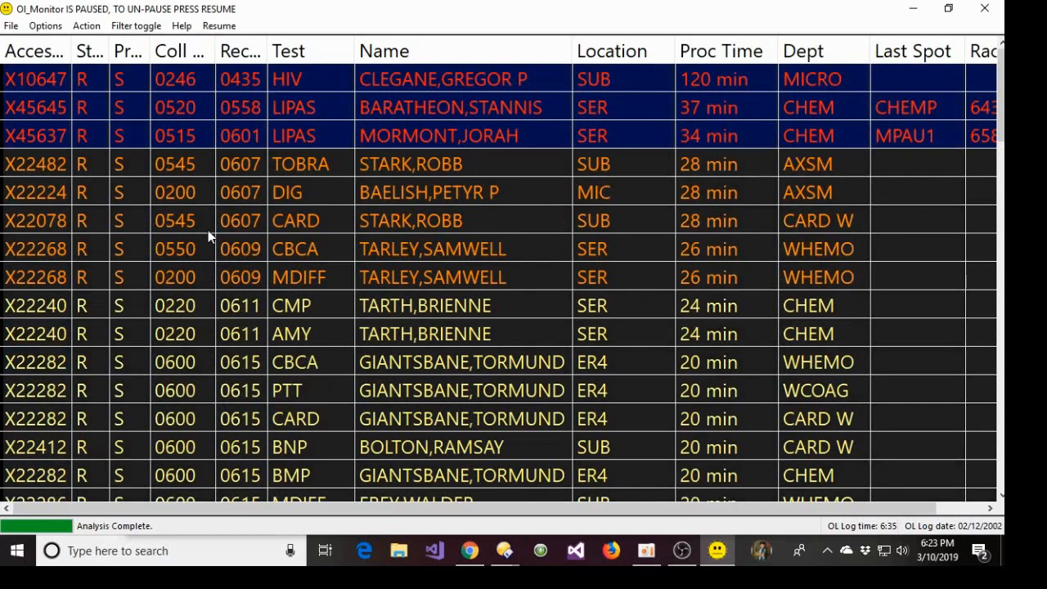
scroll(208, 236, "down", 3)
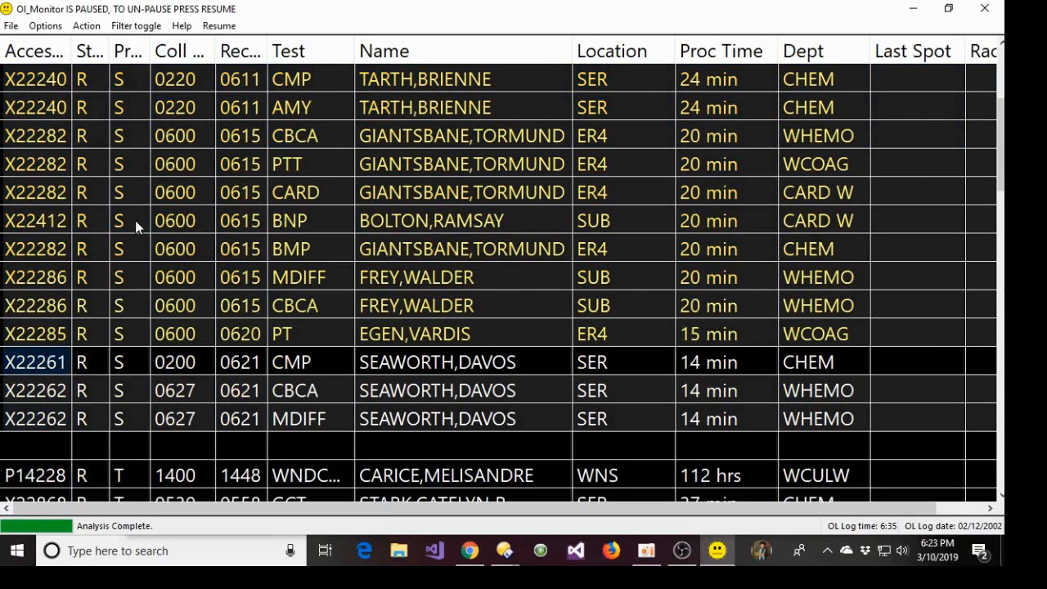
scroll(68, 171, "down", 3)
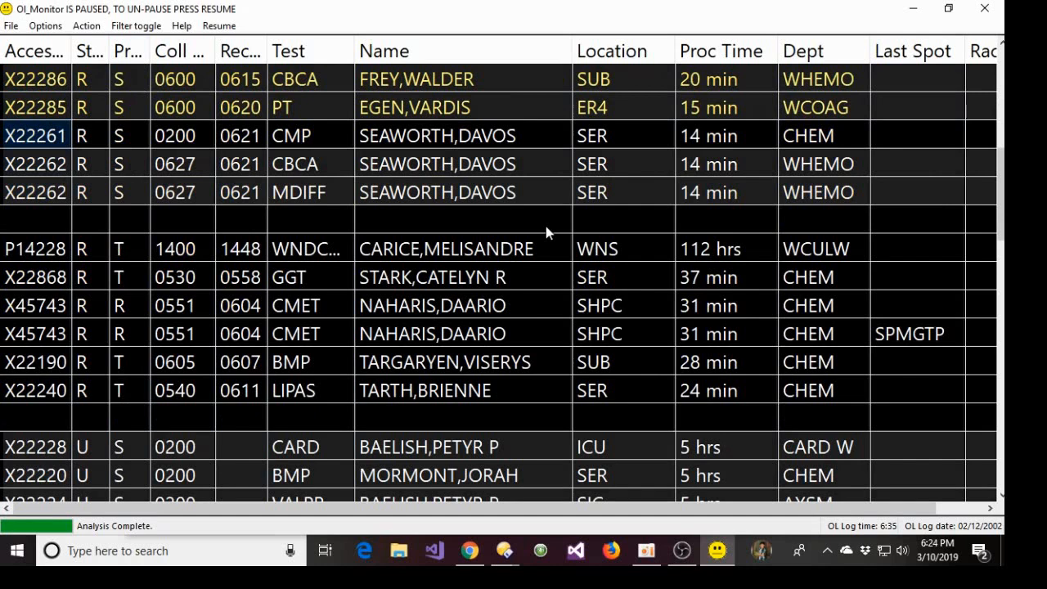
left_click(47, 26)
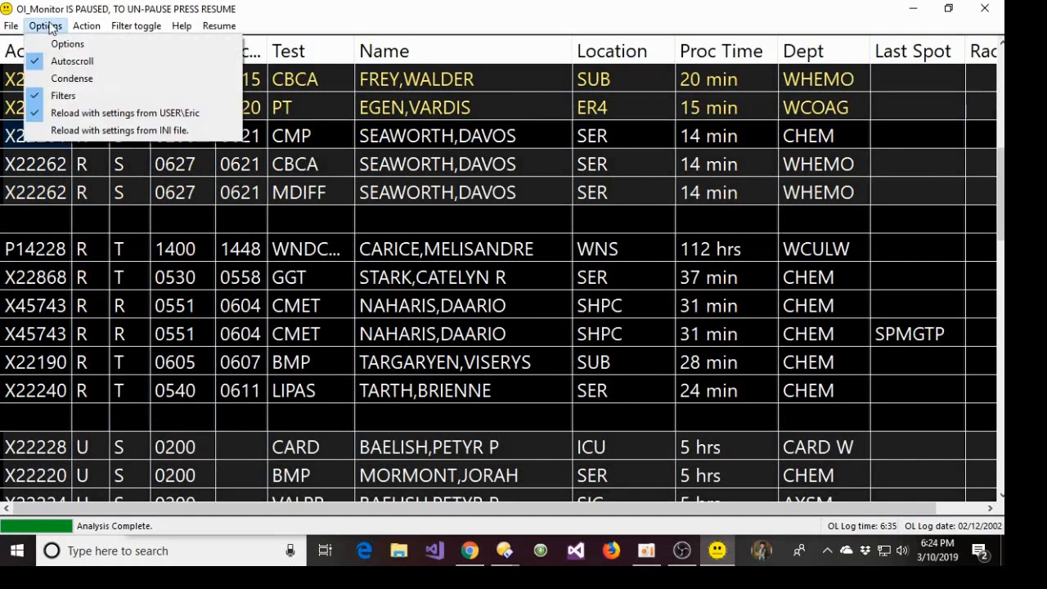
left_click(58, 43)
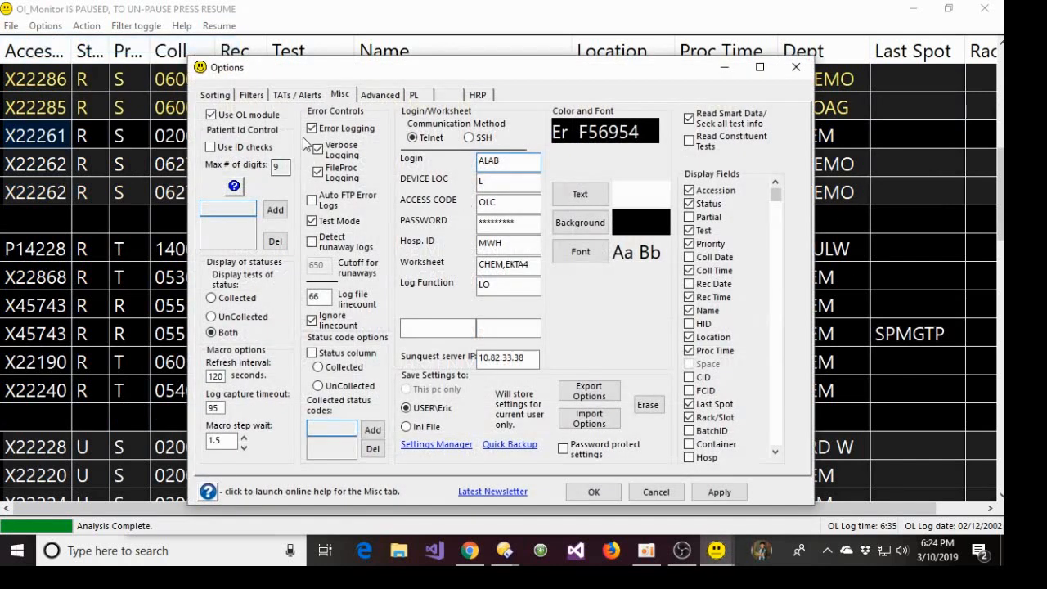
left_click(251, 95)
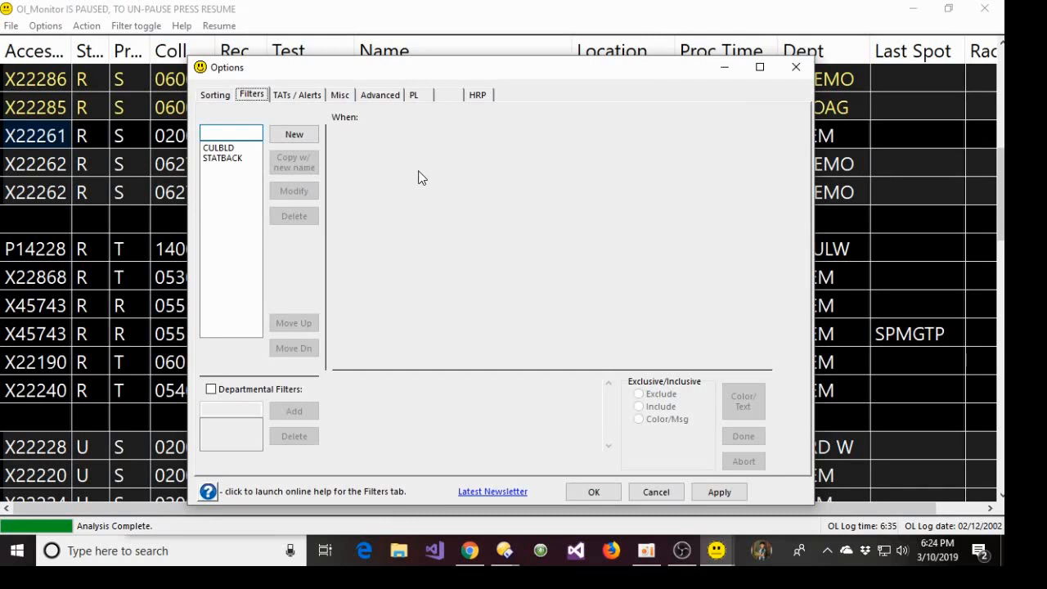
left_click(666, 491)
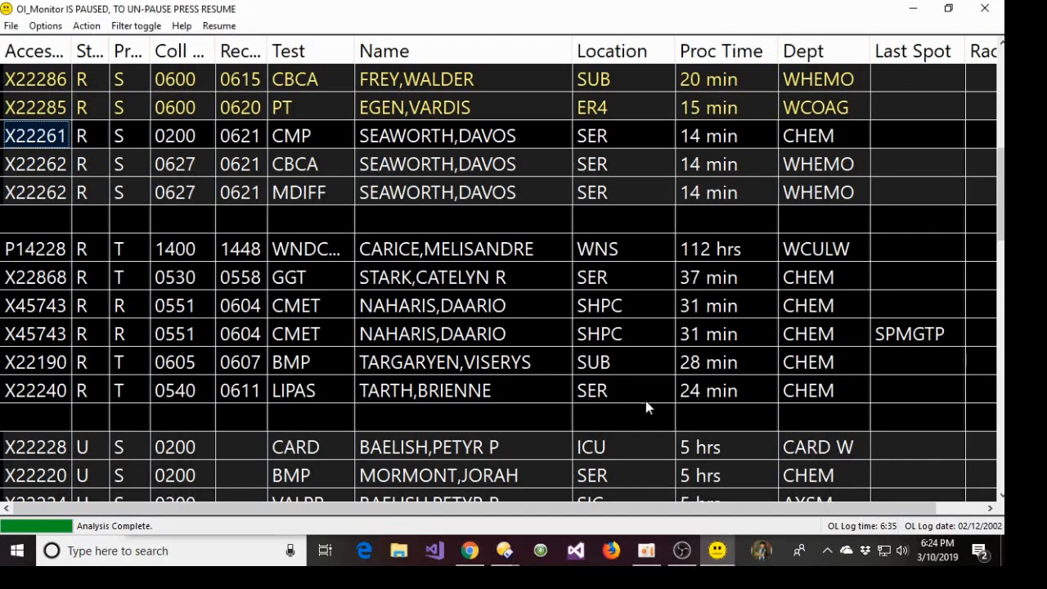
Examine how the turn-around time colors combine with the STATBACK backcolor in the received Priority S rows
scroll(502, 260, "up", 5)
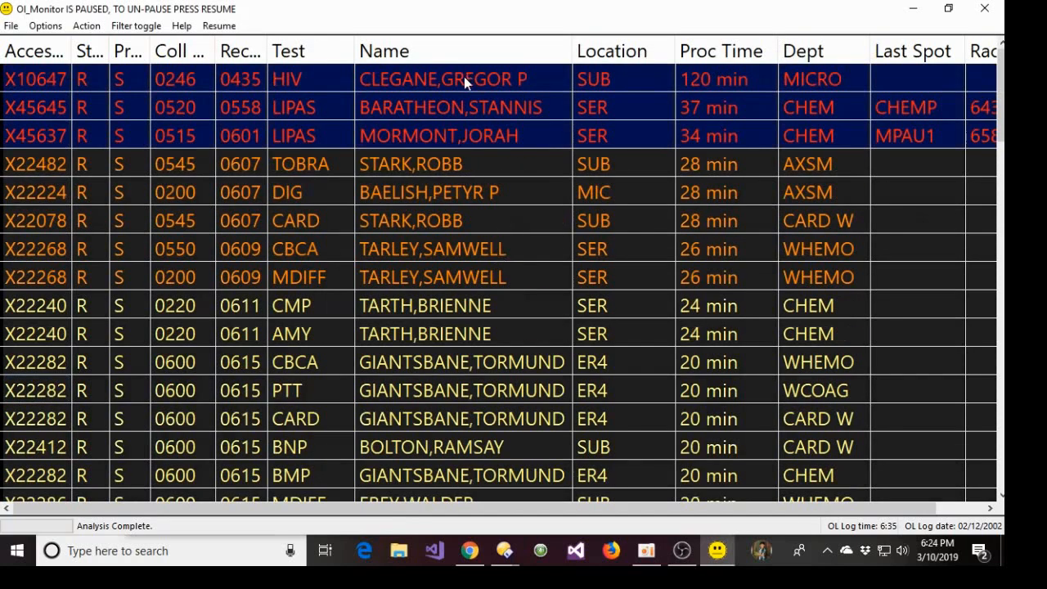
scroll(515, 351, "down", 3)
left_click(516, 350)
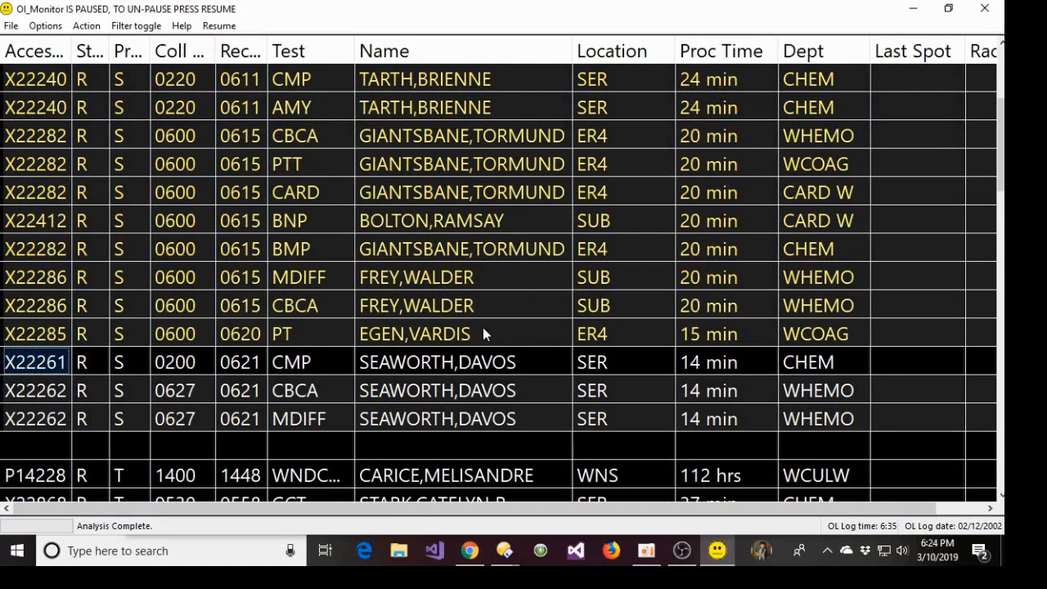
scroll(478, 327, "up", 3)
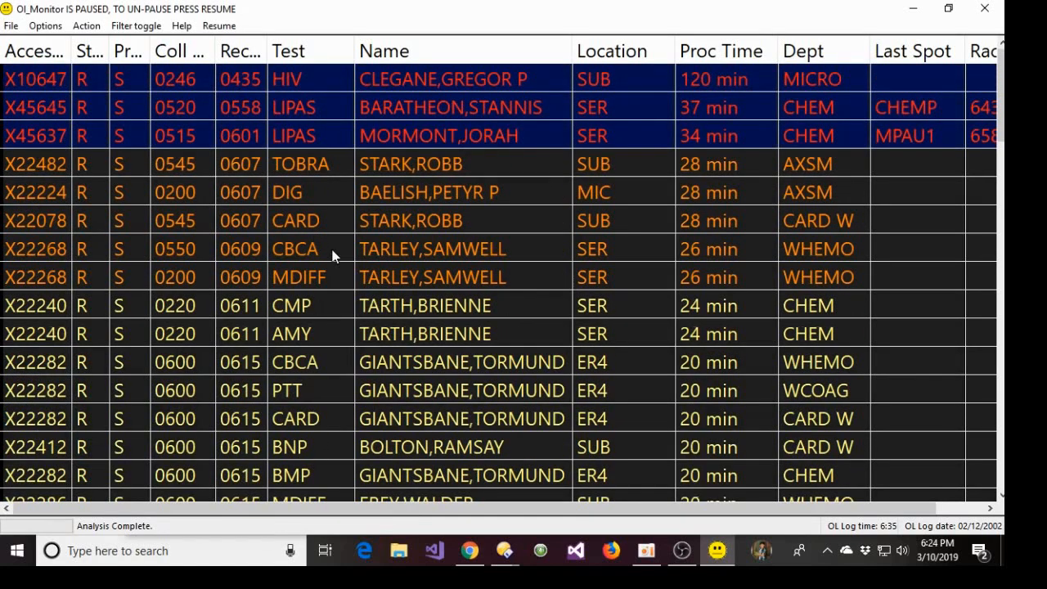
Reopen the Filters options and start a new filter named HEMO
left_click(45, 25)
left_click(45, 42)
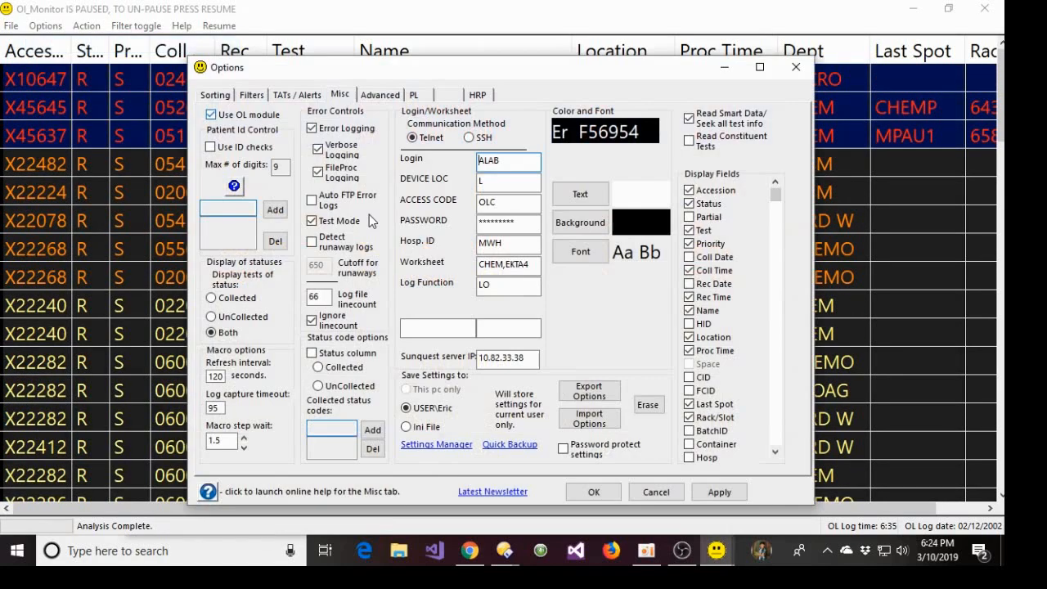
left_click(251, 95)
left_click(279, 136)
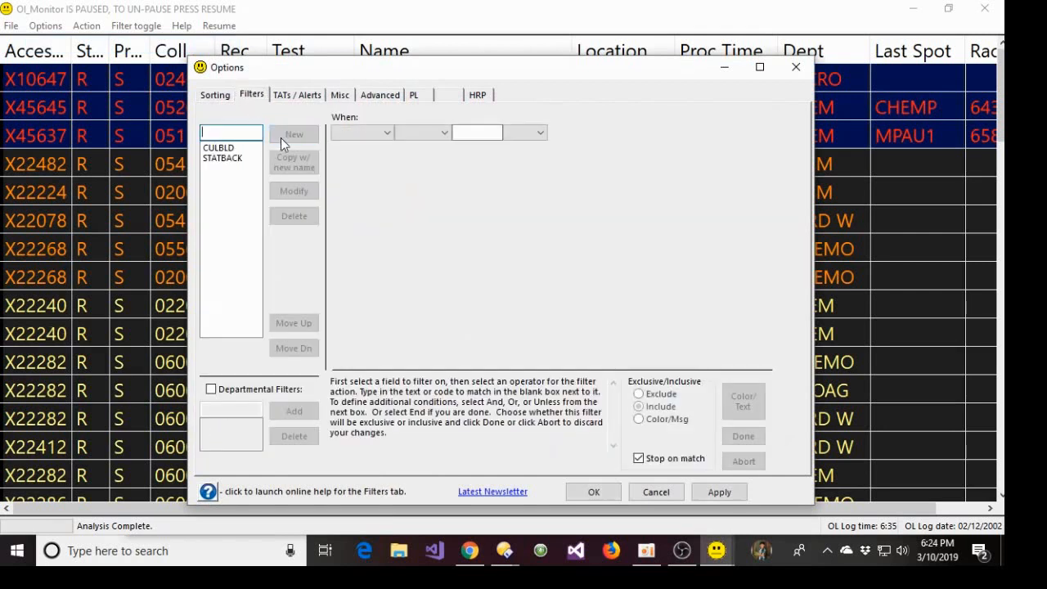
type("HEMO")
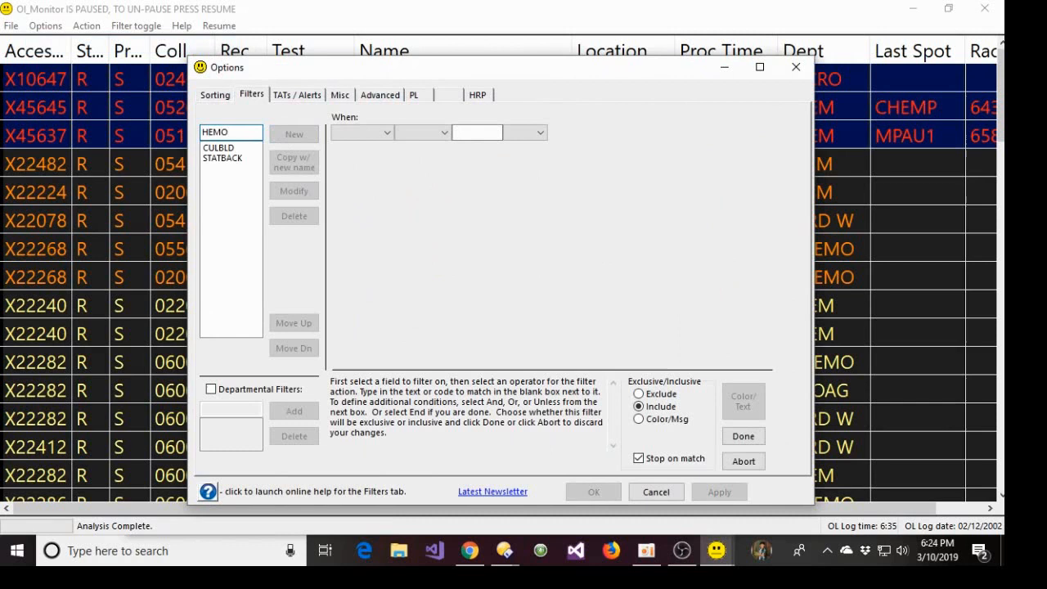
Set the HEMO filter's condition to Dept = WHEMO, closed with END
left_click(370, 134)
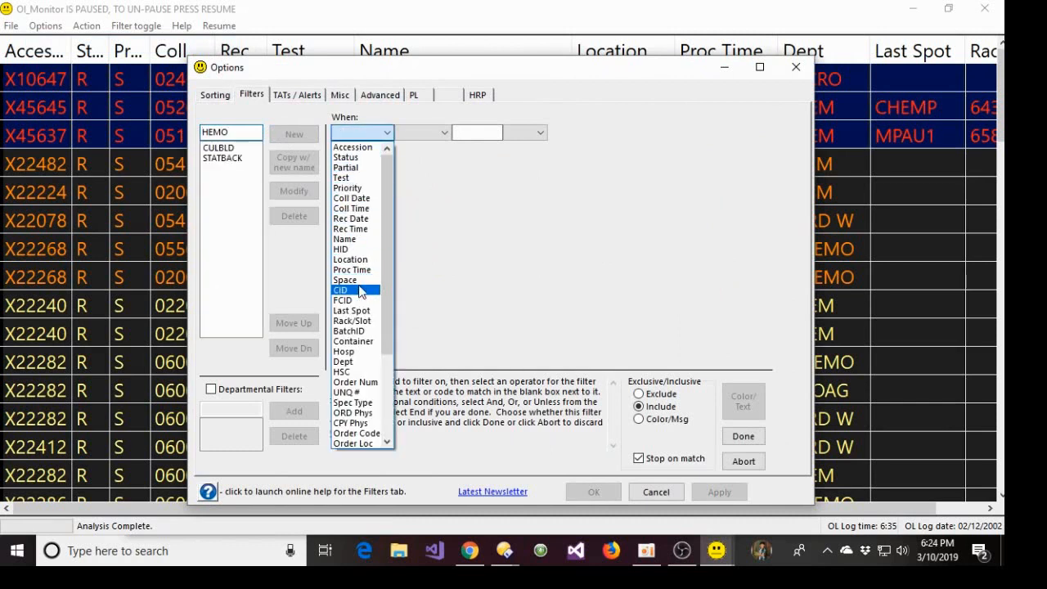
left_click(360, 362)
left_click(419, 135)
left_click(419, 152)
left_click(478, 133)
type("WHEMO")
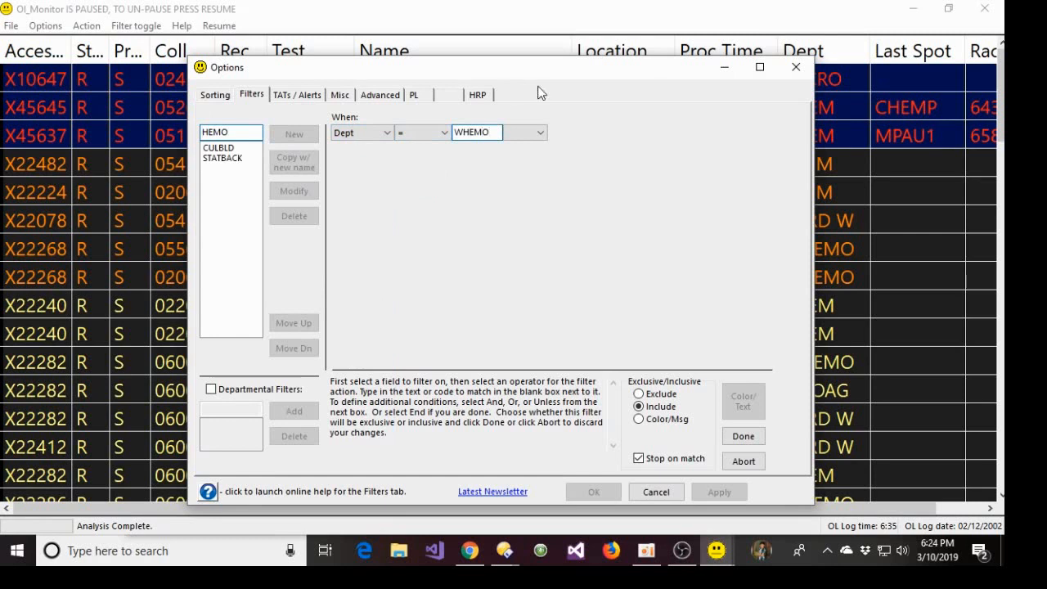
left_click(540, 132)
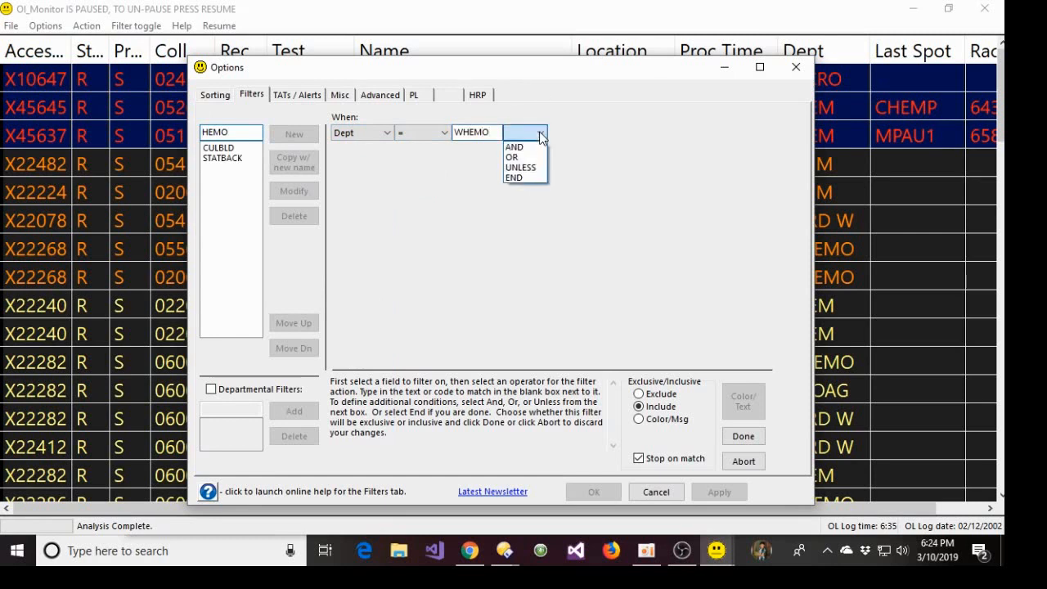
left_click(528, 176)
Make HEMO a Color/Msg filter and open the color choices for its BackColor
left_click(667, 419)
left_click(743, 401)
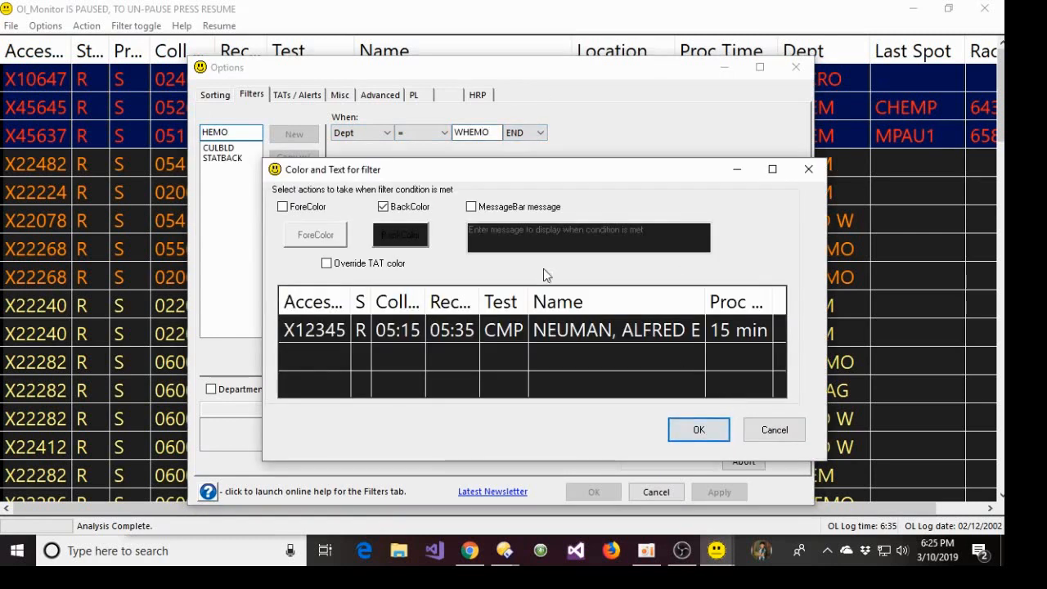
left_click(405, 239)
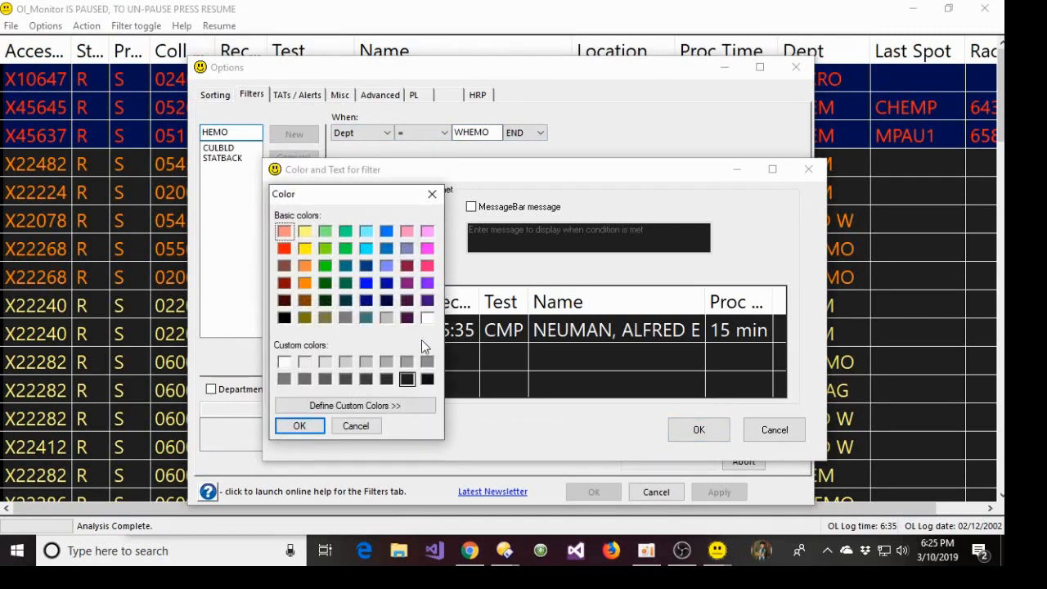
Set the HEMO filter's BackColor to a custom color of Red 52, Green 56, Blue 56 and accept it
left_click(386, 379)
left_click(305, 362)
left_click(364, 406)
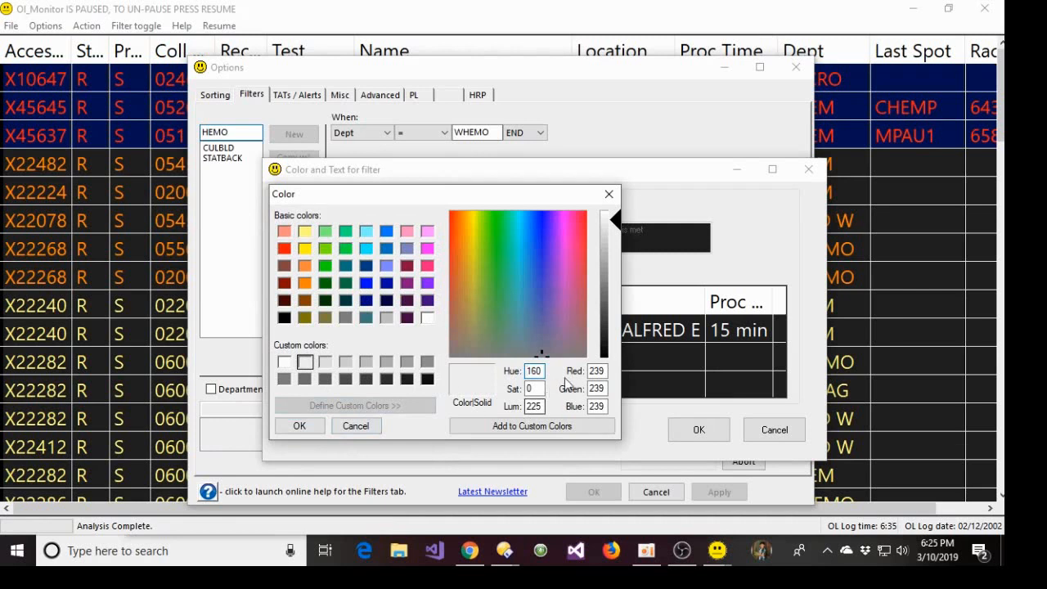
double_click(602, 370)
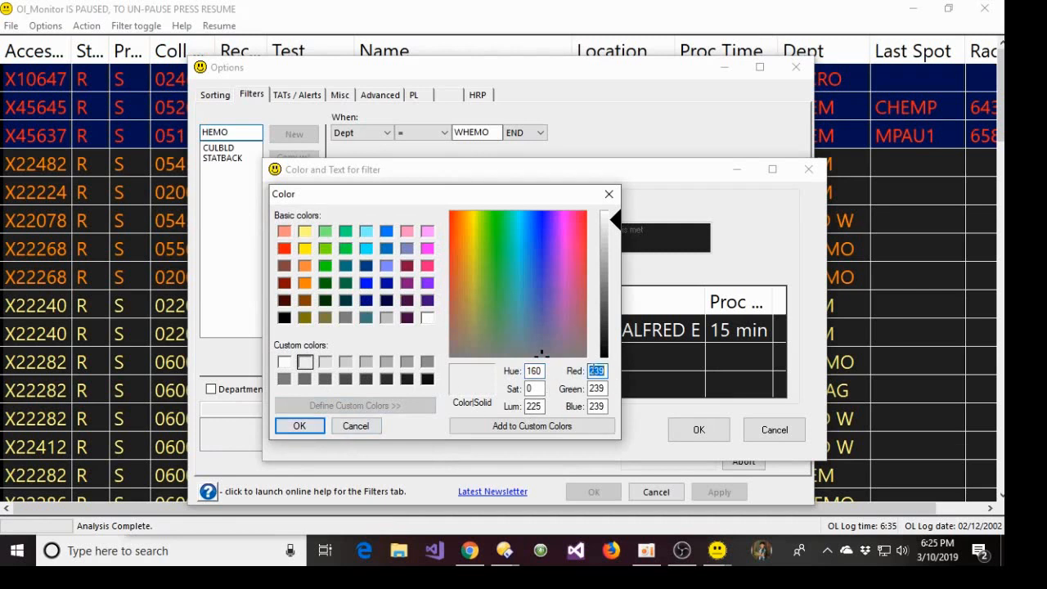
left_click(518, 232)
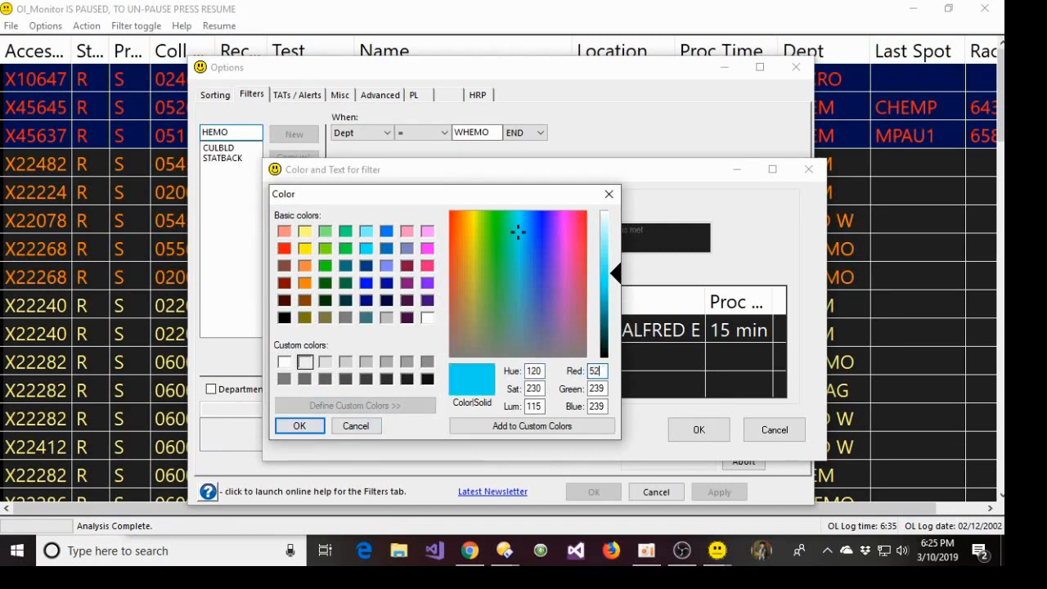
key("Tab")
type("56")
key("Tab")
type("56")
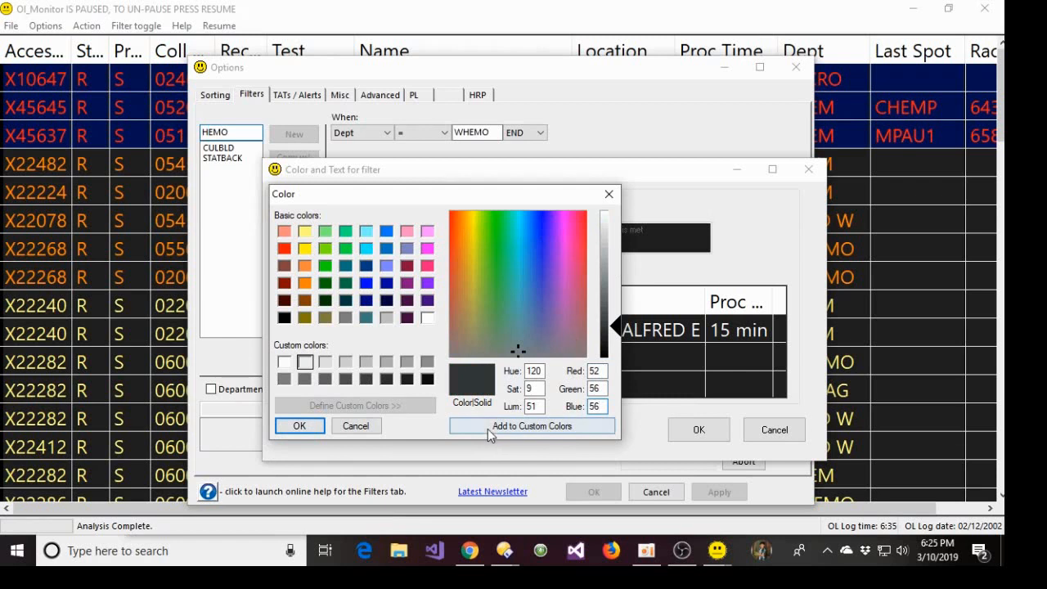
left_click(300, 426)
left_click(696, 429)
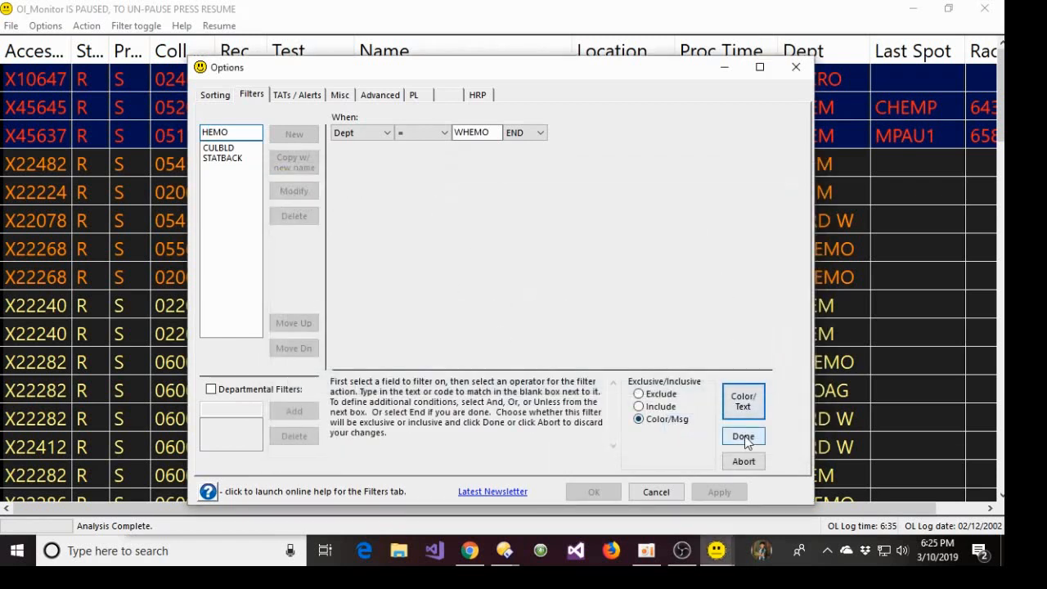
Save the HEMO filter, close the options and refresh the list to check the WHEMO rows' backcolor
left_click(745, 439)
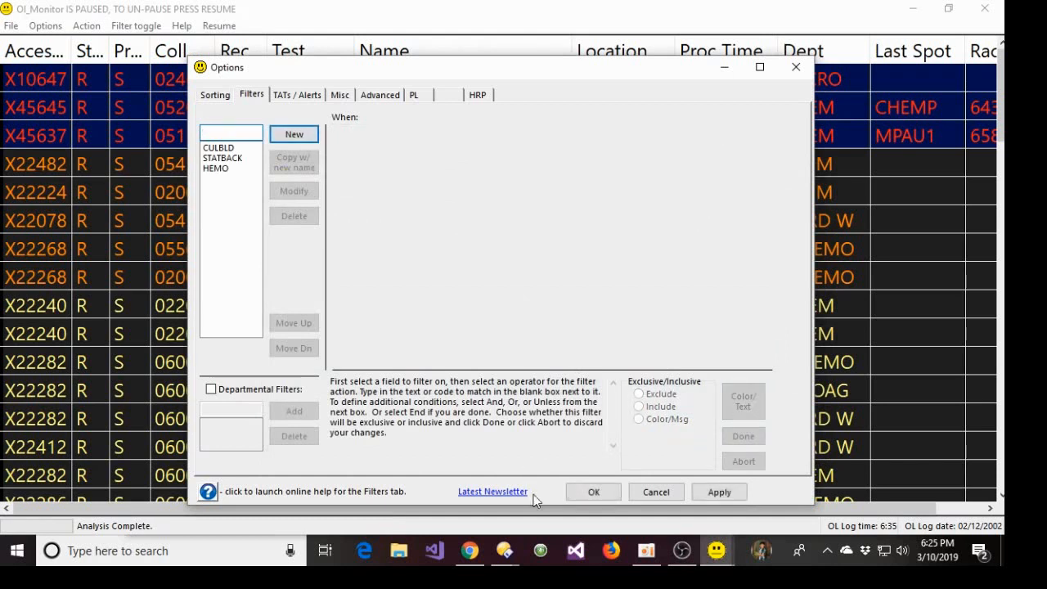
left_click(593, 495)
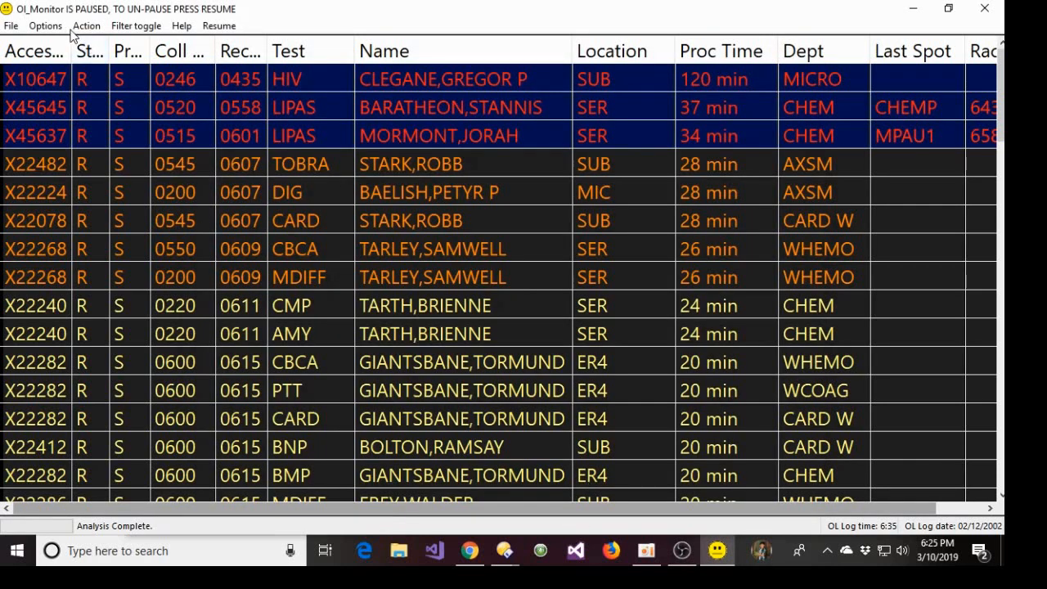
left_click(86, 26)
left_click(116, 78)
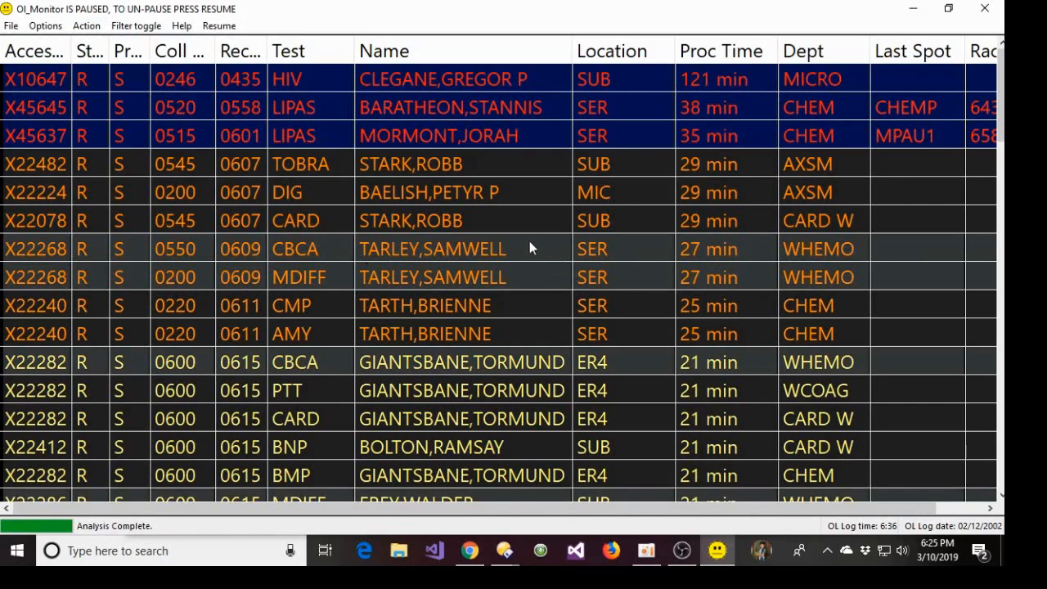
scroll(507, 230, "down", 3)
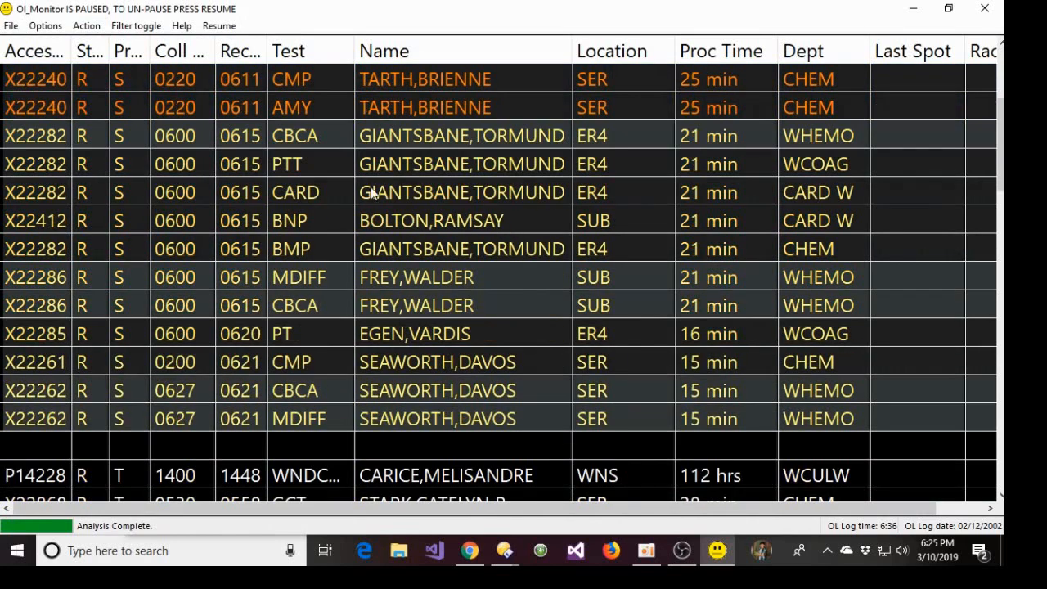
scroll(390, 225, "down", 3)
scroll(389, 227, "up", 6)
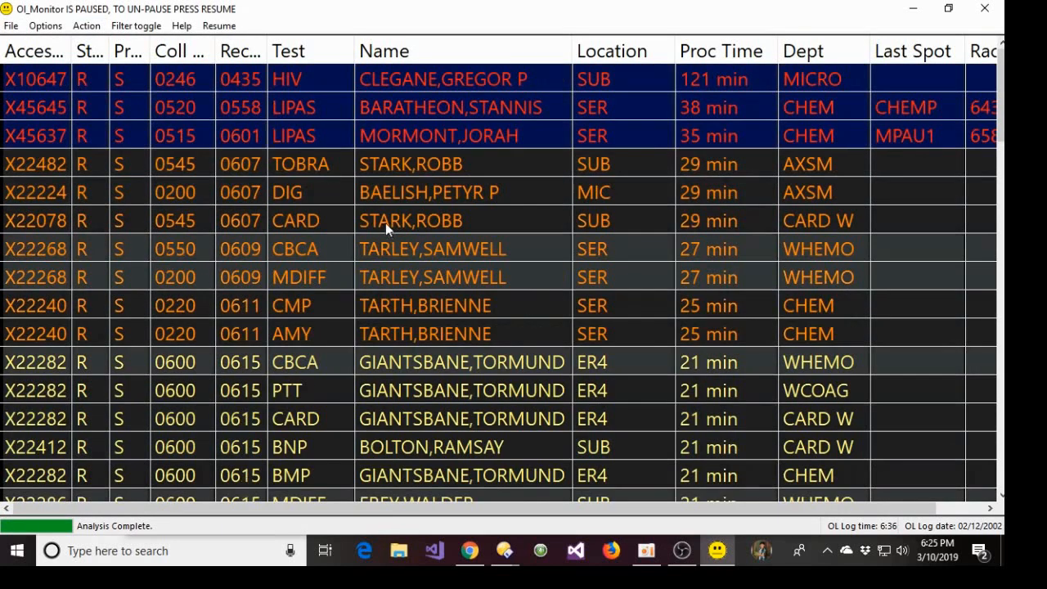
Reopen the options, view the turn-around times, and start a new filter named HEMO20
left_click(69, 45)
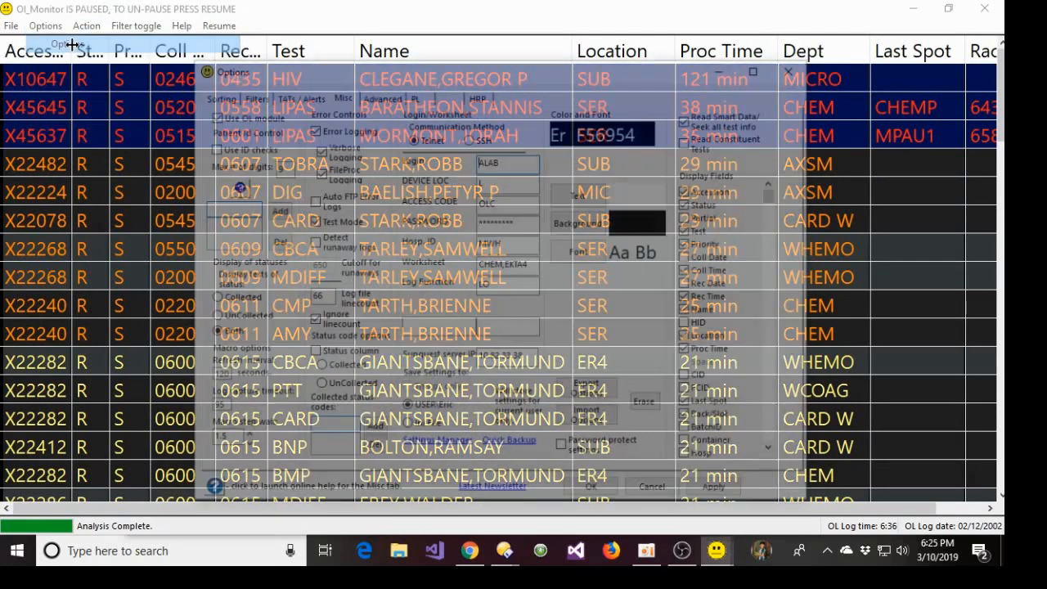
left_click(297, 96)
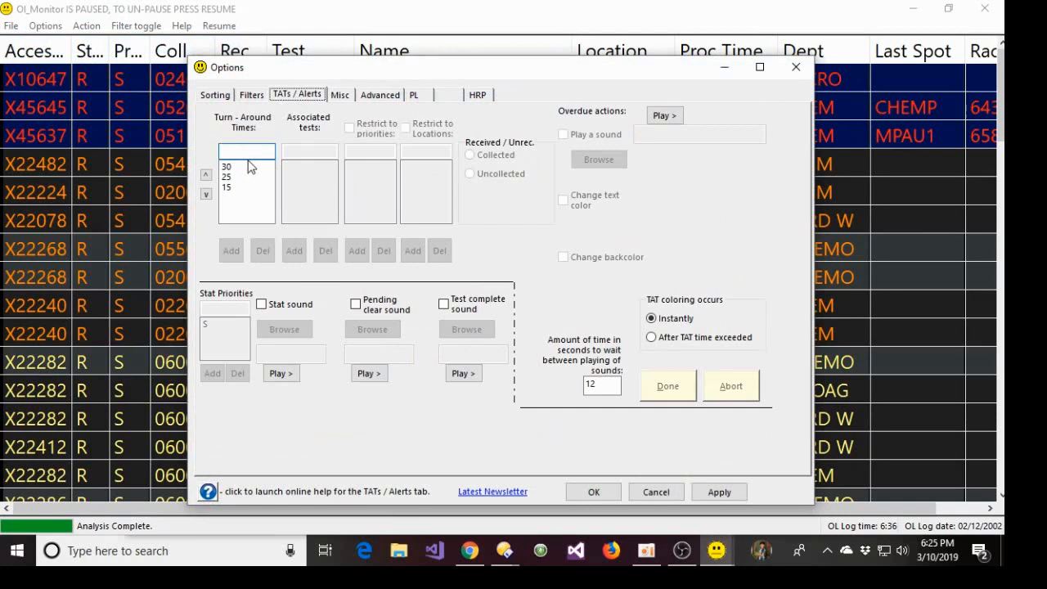
left_click(255, 95)
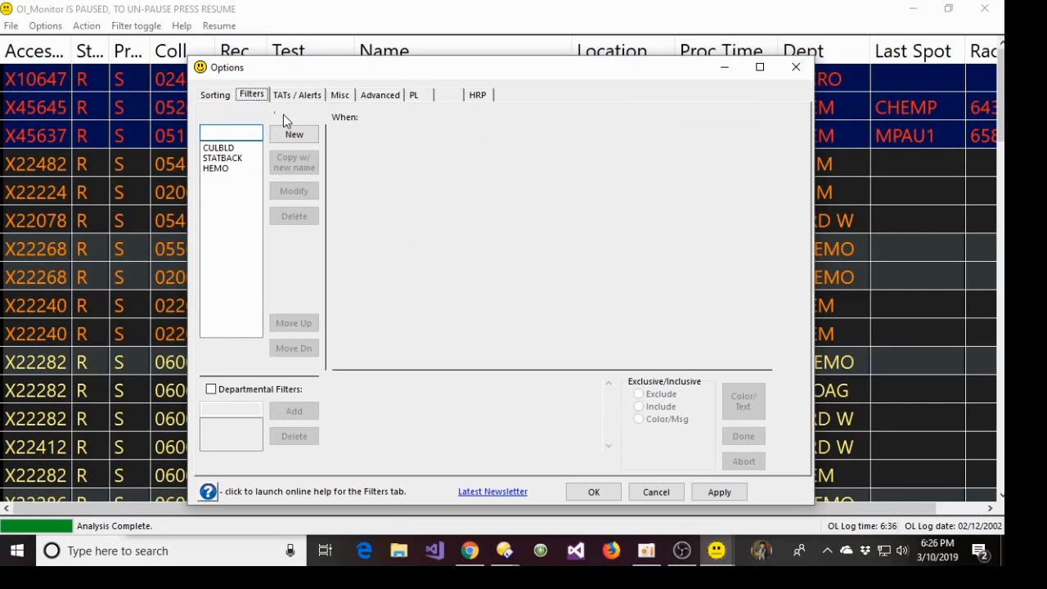
left_click(299, 134)
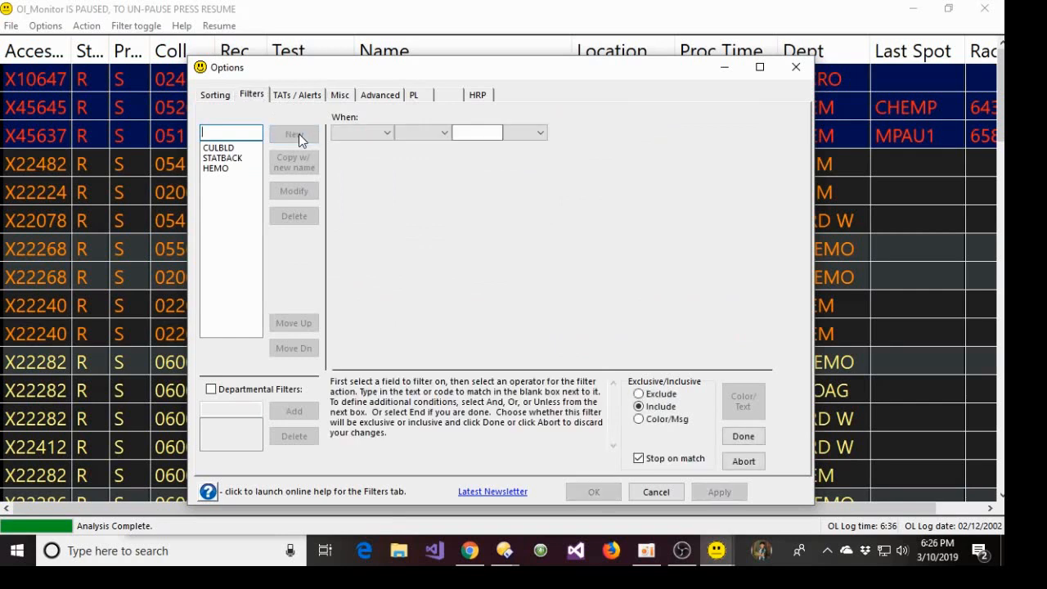
type("HEMO20")
Set the HEMO20 filter's first condition to Dept = WHEMO
left_click(370, 134)
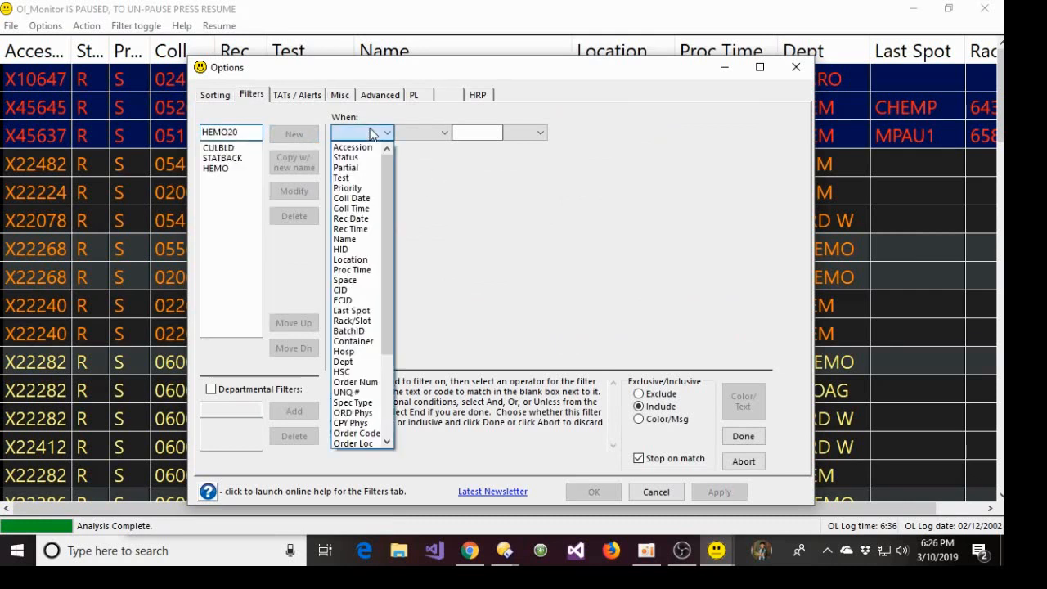
left_click(360, 361)
left_click(424, 133)
left_click(427, 152)
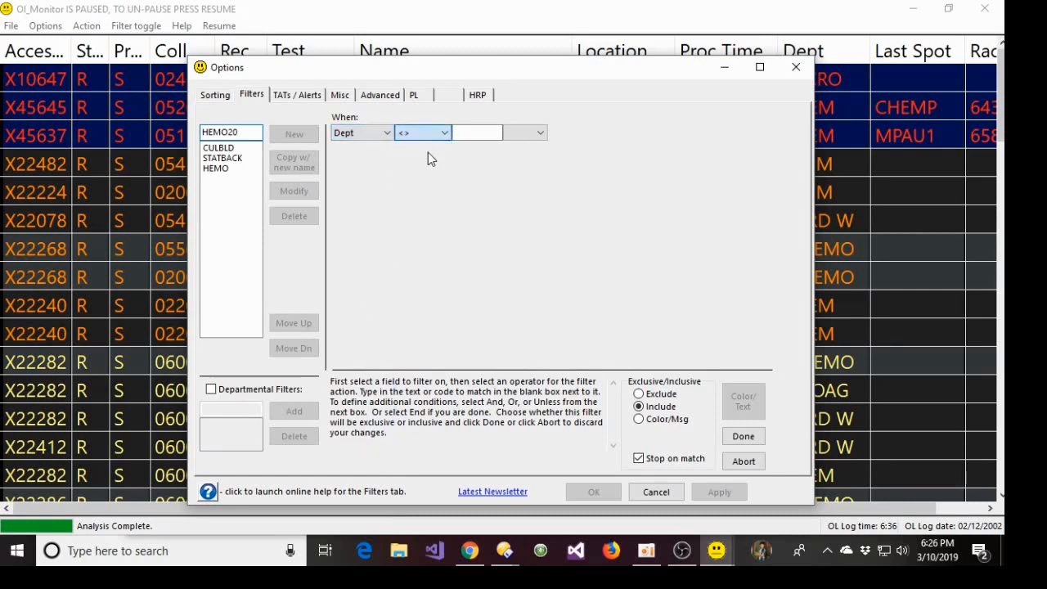
left_click(428, 133)
left_click(432, 145)
left_click(477, 133)
type("WHEMO")
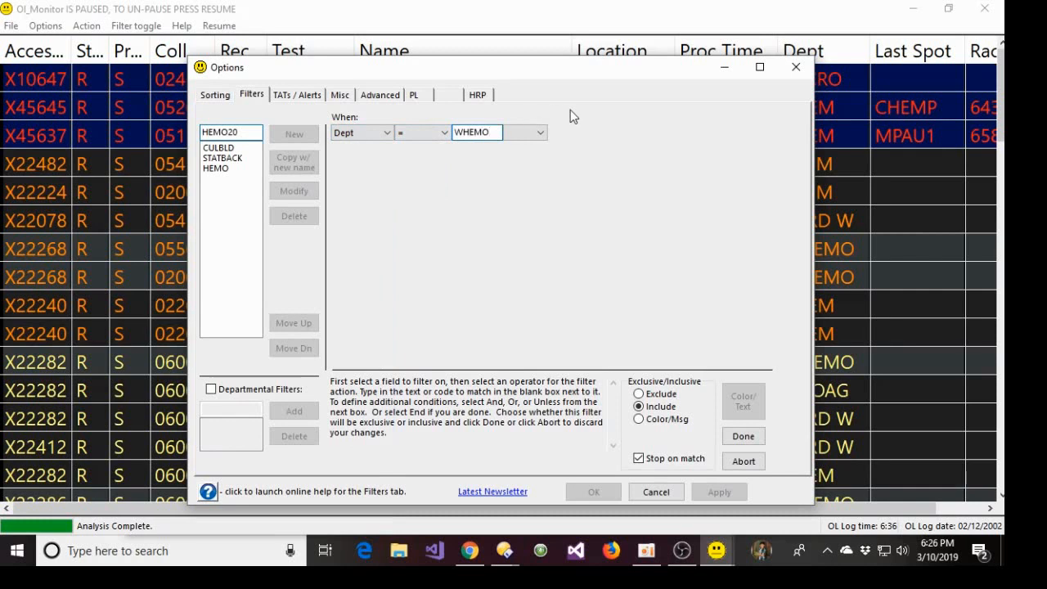
Add an AND condition of Proc Time > 20 to the HEMO20 filter, closed with END
left_click(538, 135)
left_click(515, 145)
left_click(583, 136)
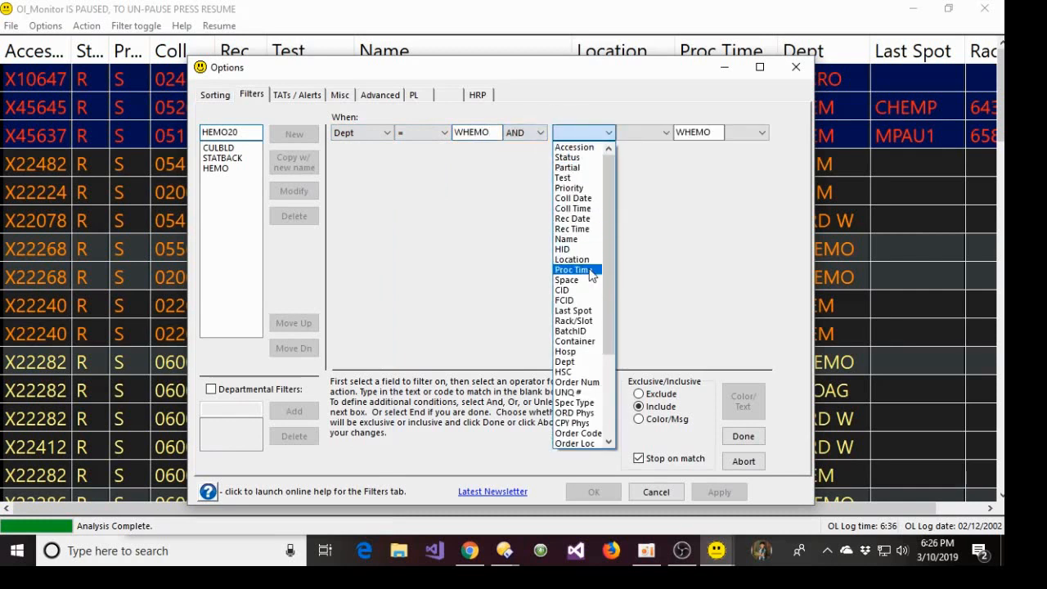
left_click(591, 272)
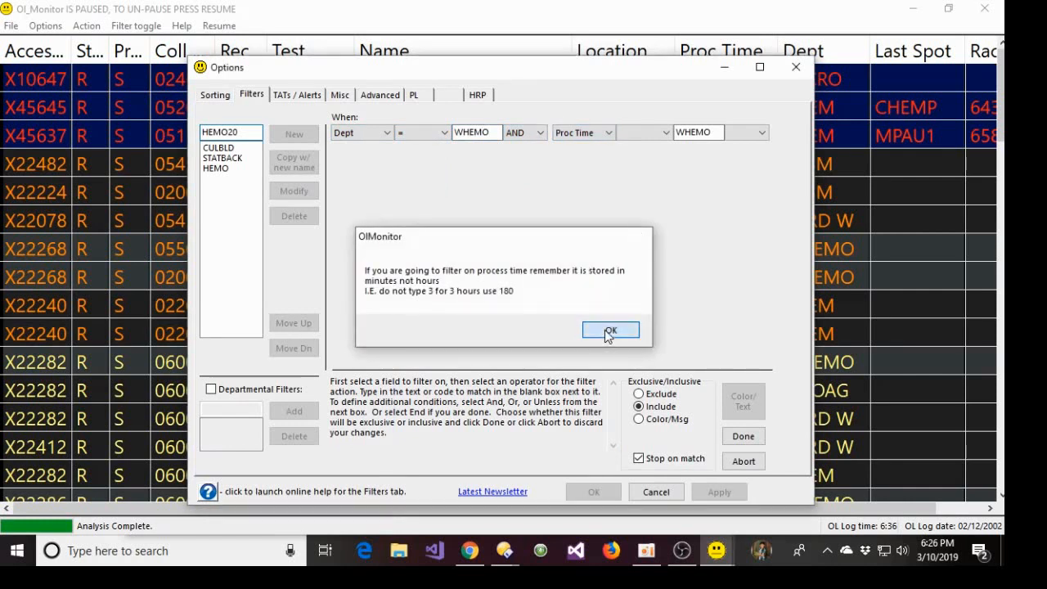
left_click(609, 331)
left_click(655, 133)
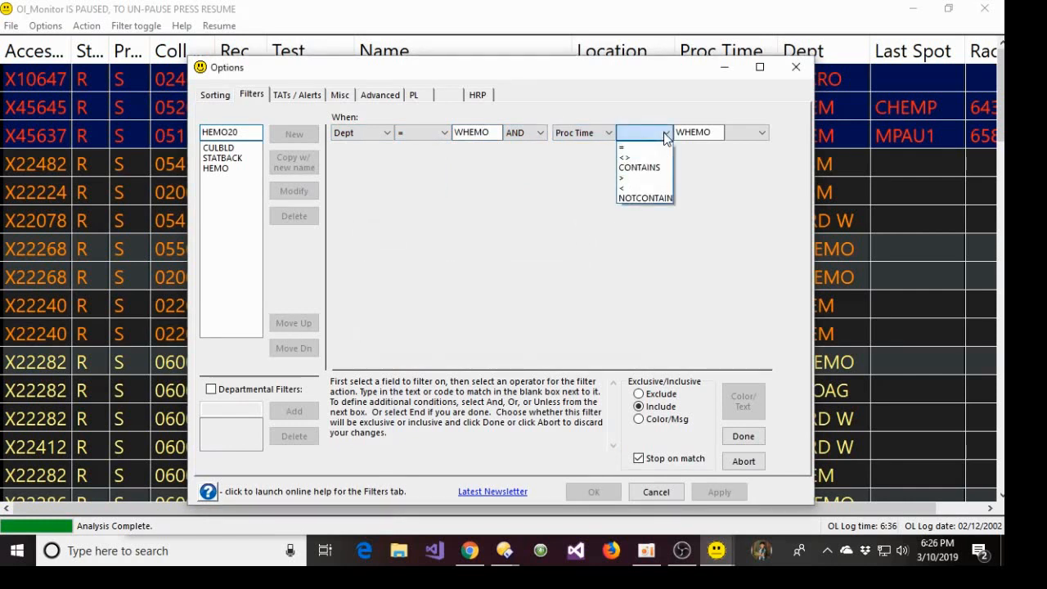
left_click(637, 179)
type("20")
left_click(763, 132)
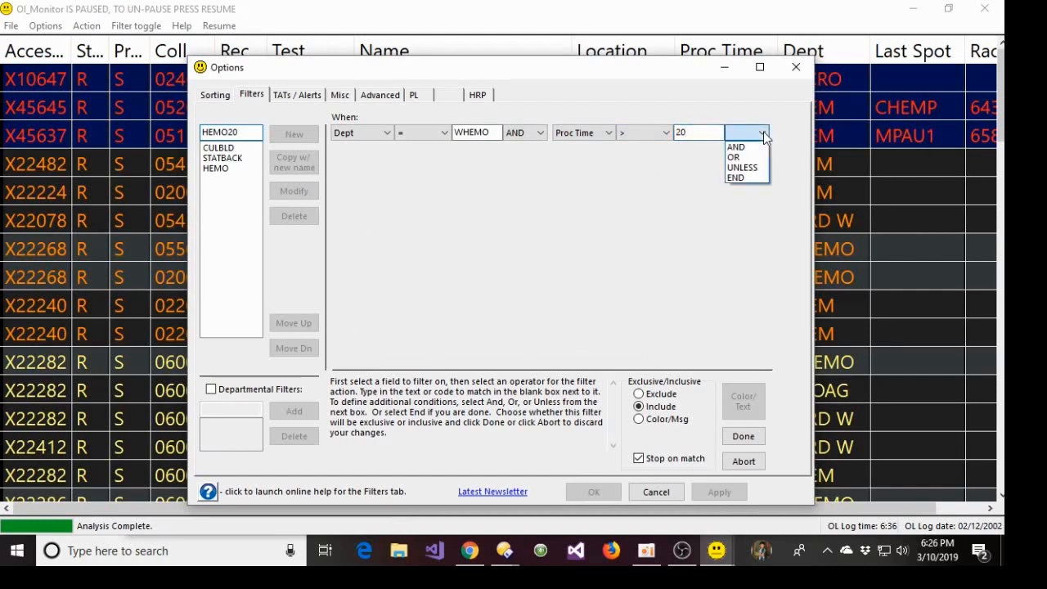
left_click(752, 175)
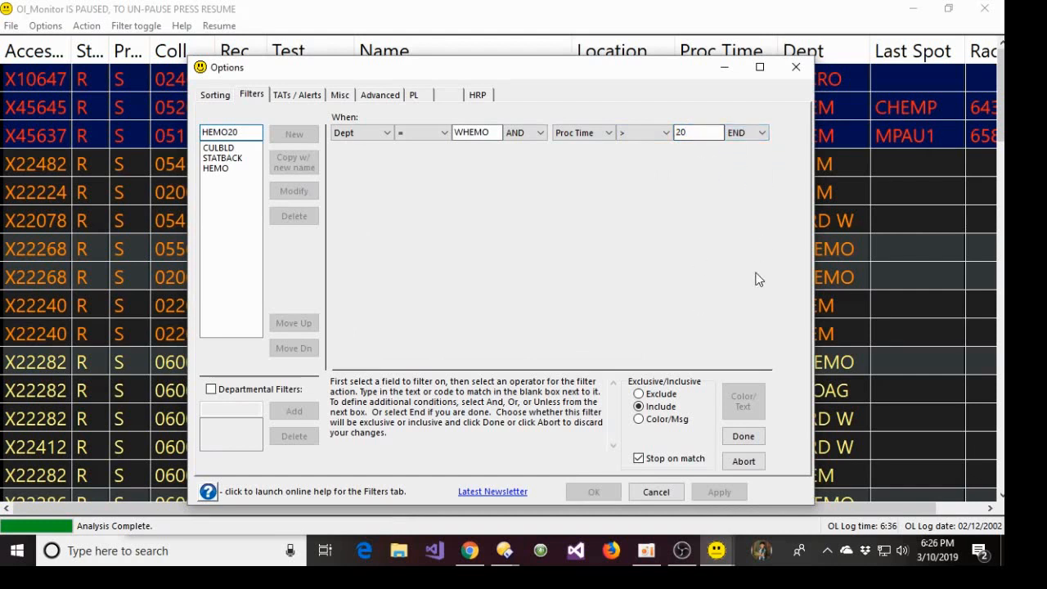
Make HEMO20 a Color/Msg filter, enable its ForeColor and open the custom color definition for it
left_click(662, 420)
left_click(726, 407)
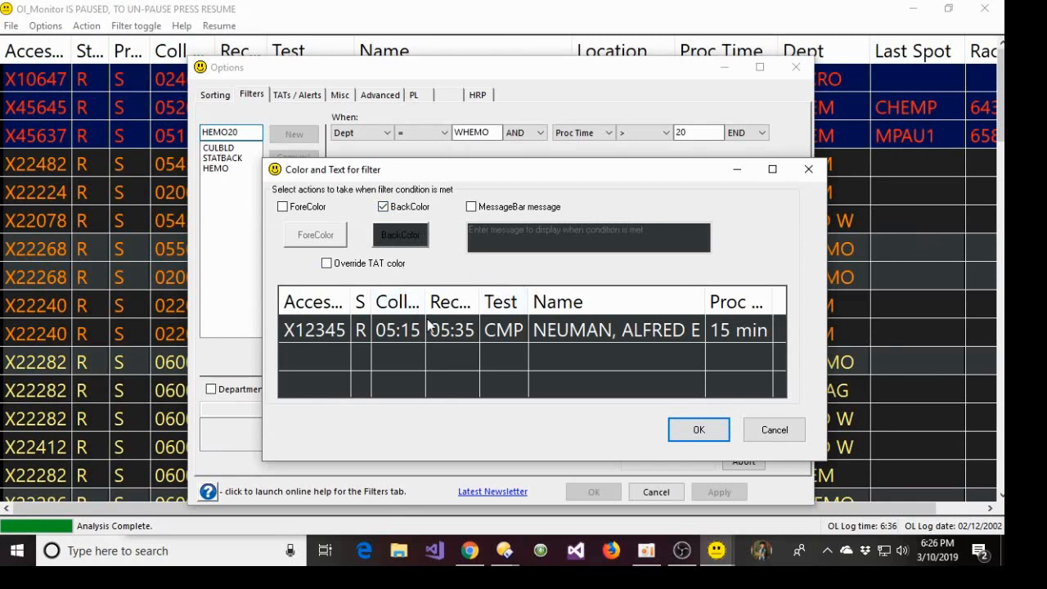
left_click(297, 211)
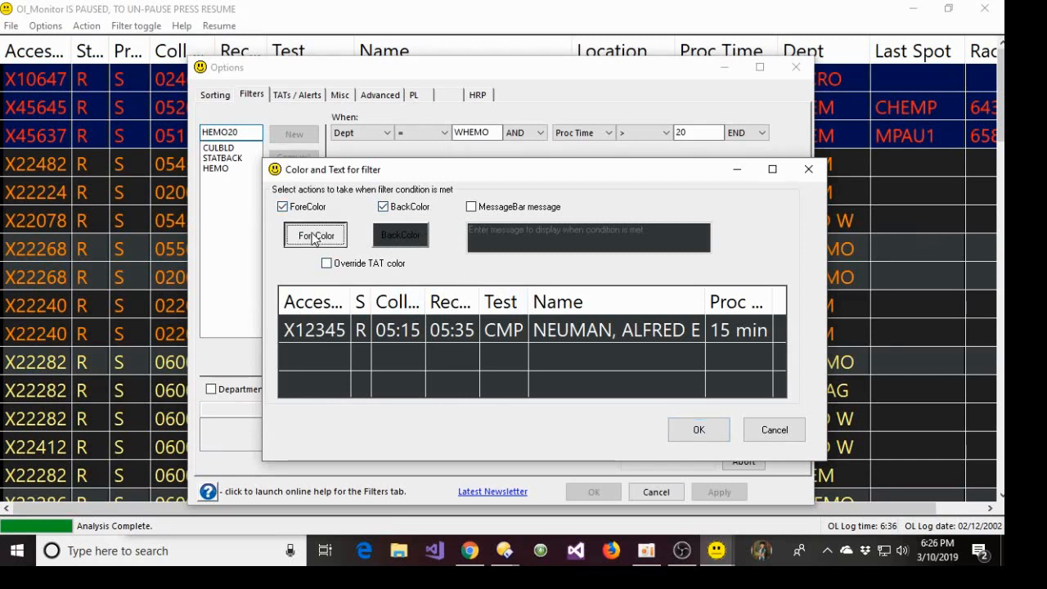
left_click(316, 236)
left_click(386, 405)
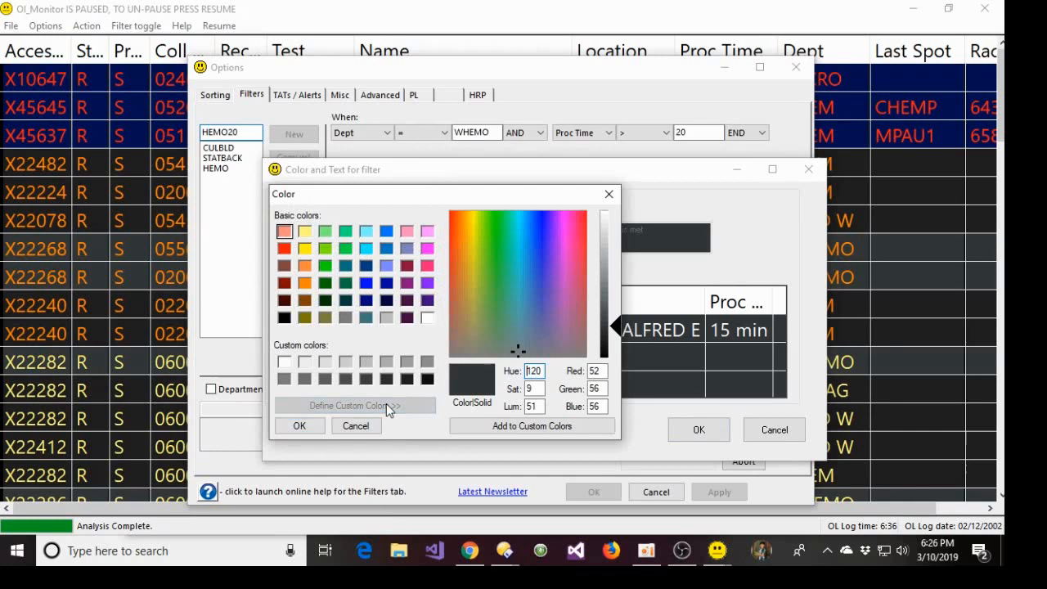
Try Red 0, Green 223, Blue 52 as the HEMO20 filter's custom ForeColor
double_click(605, 370)
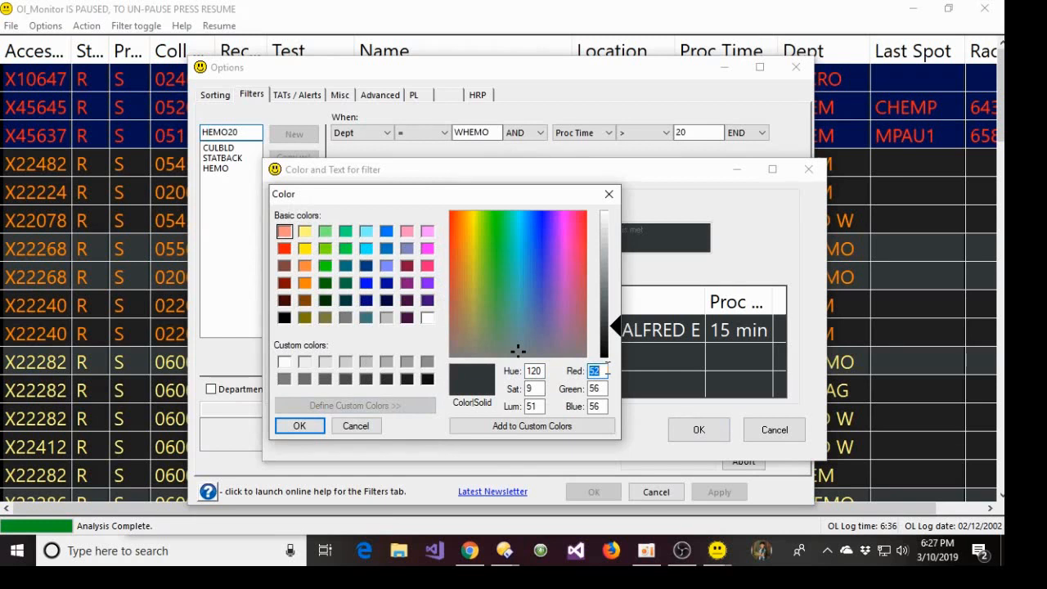
type("0")
key("Tab")
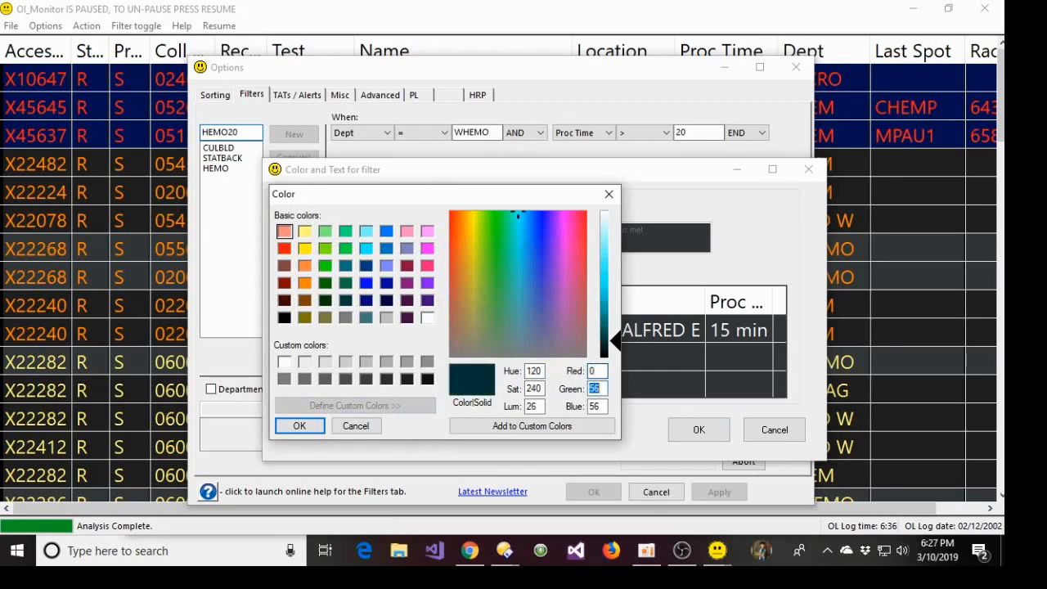
type("22")
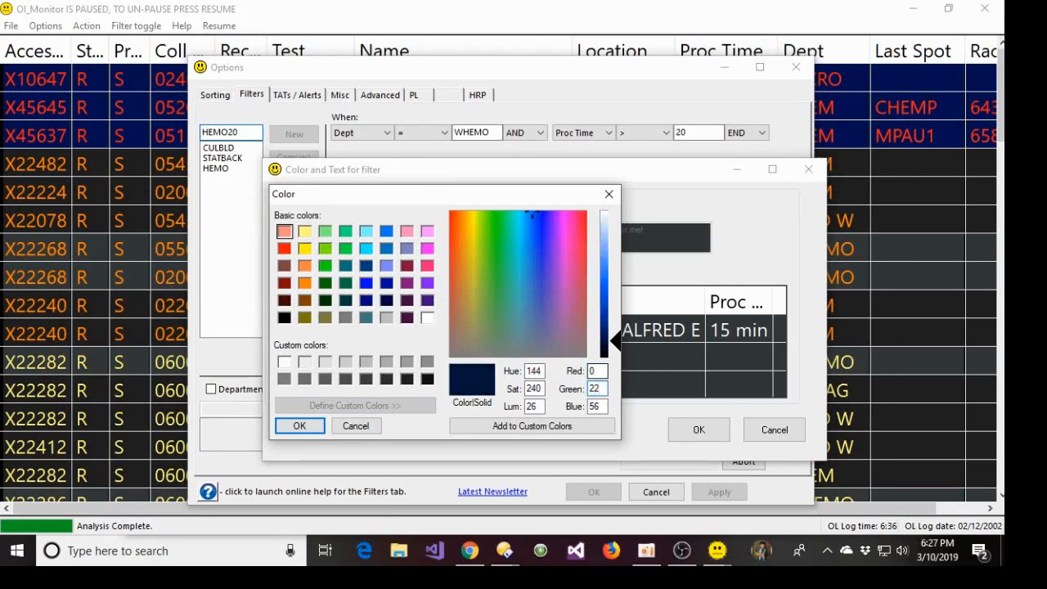
type("3")
key("Tab")
type("52")
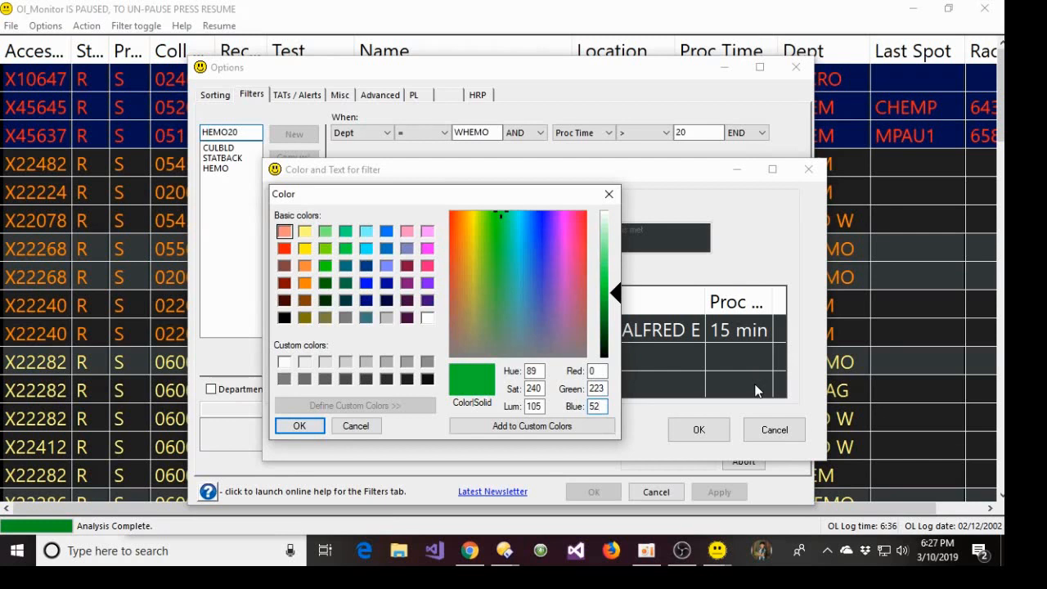
Try re-entering 223 for Green and 52 for Blue in the custom ForeColor
double_click(606, 371)
key("Tab")
type("223")
key("Tab")
type("52")
double_click(597, 390)
type("22")
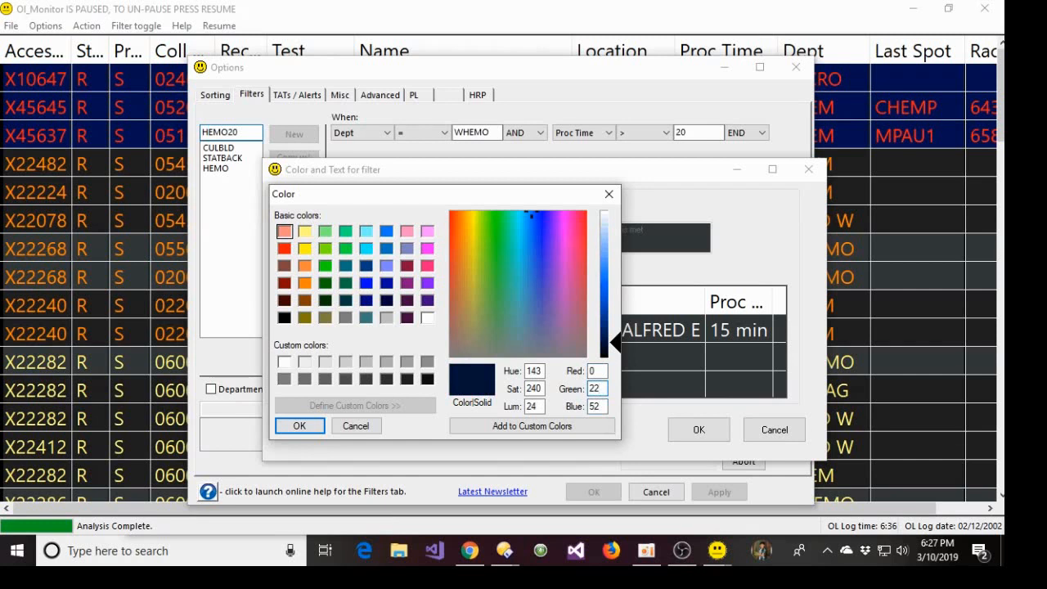
key("BackSpace")
type("3")
Set the custom ForeColor's hue to 0, saturation to 223 and luminosity to 52
double_click(535, 370)
type("0")
key("Tab")
type("223")
key("Tab")
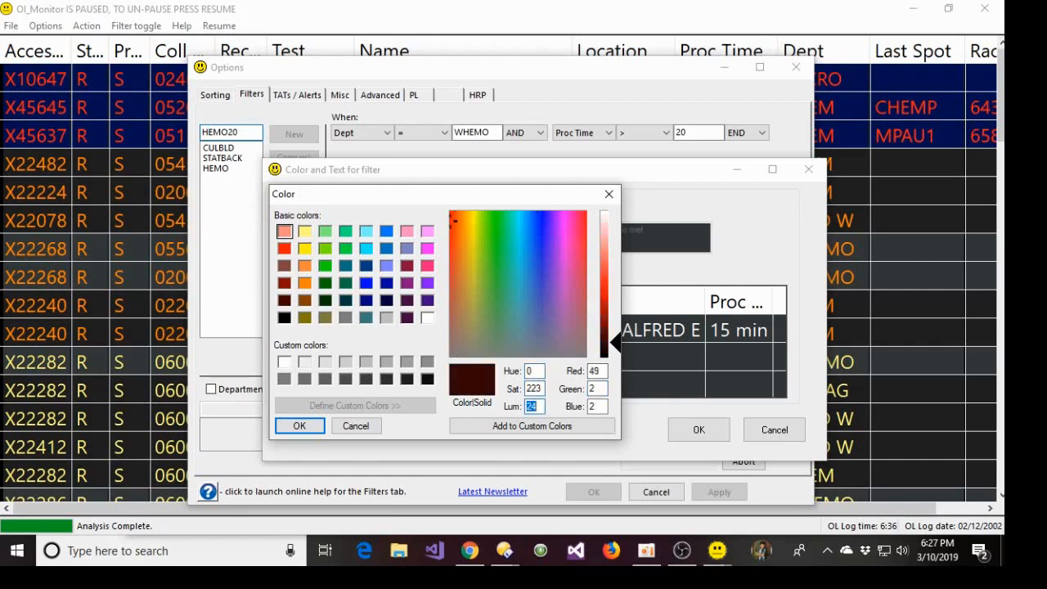
type("52")
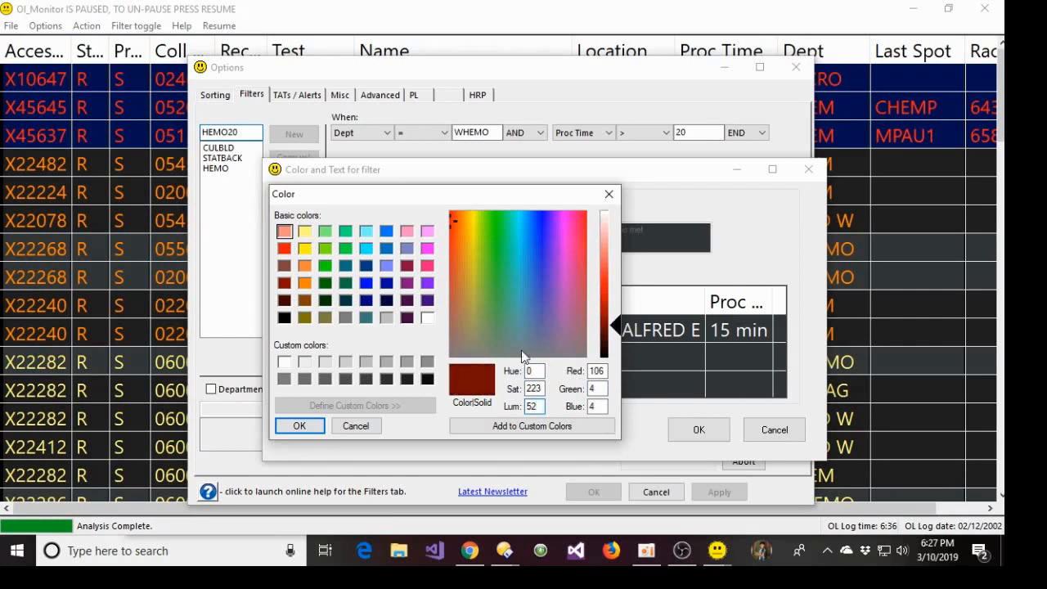
left_click(495, 565)
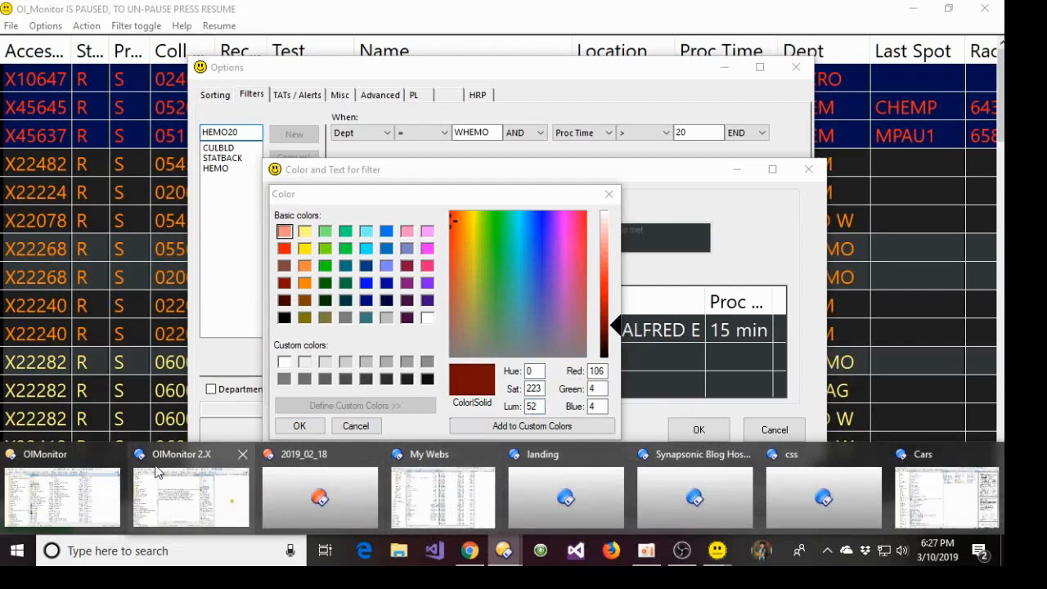
left_click(191, 495)
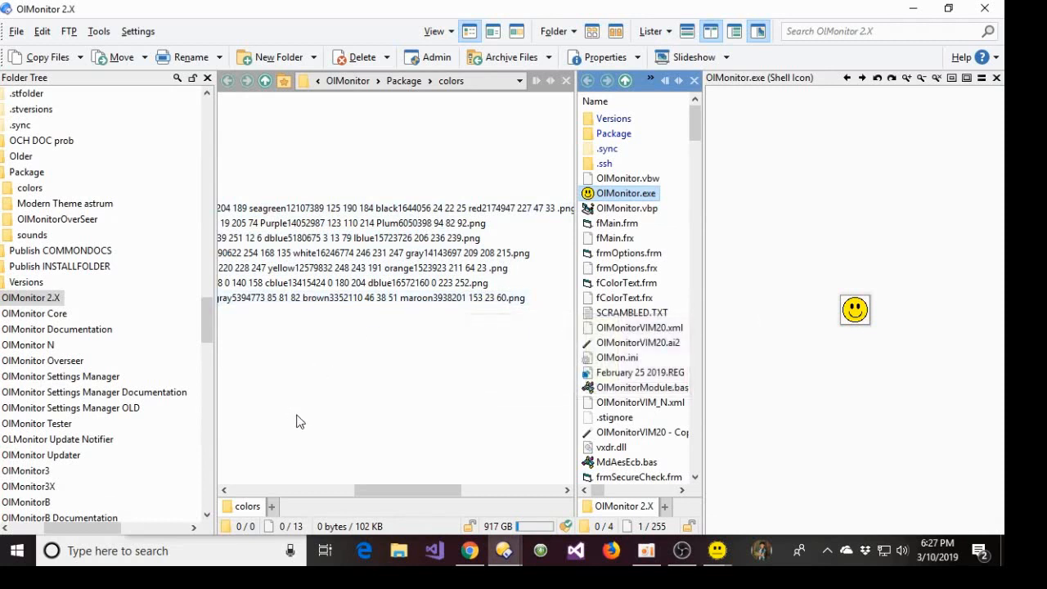
left_click(415, 284)
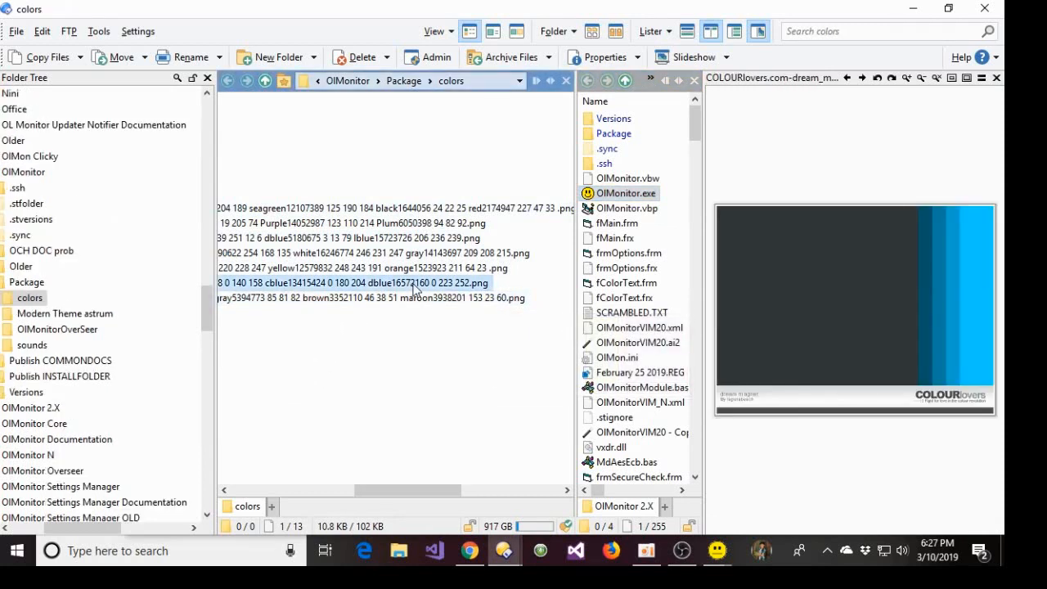
Switch back to OL Monitor and set the HEMO20 filter's custom ForeColor to Red 0, Green 223, Blue 252
key("alt+Tab")
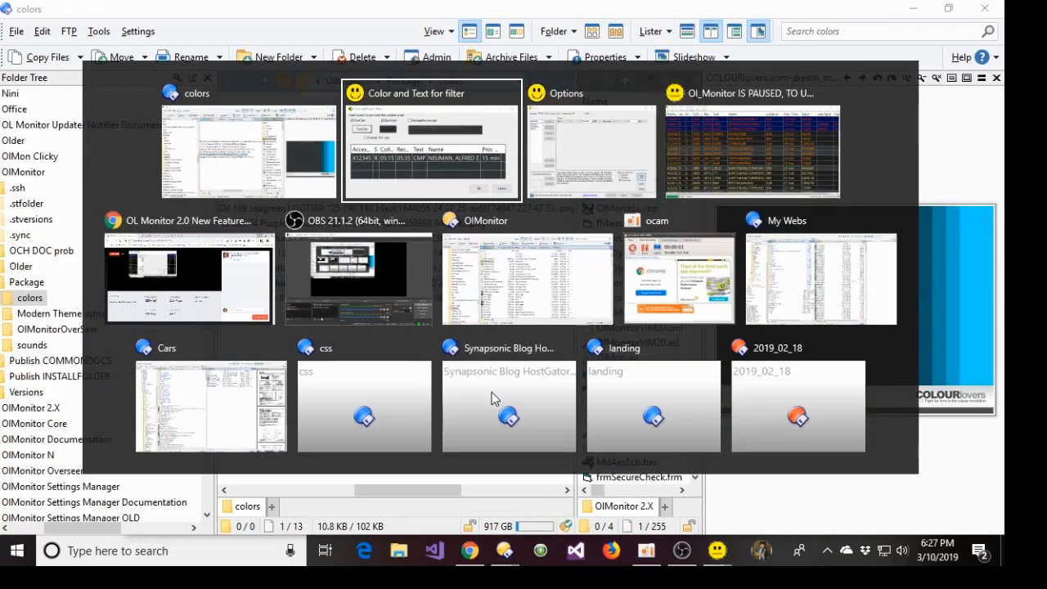
double_click(604, 370)
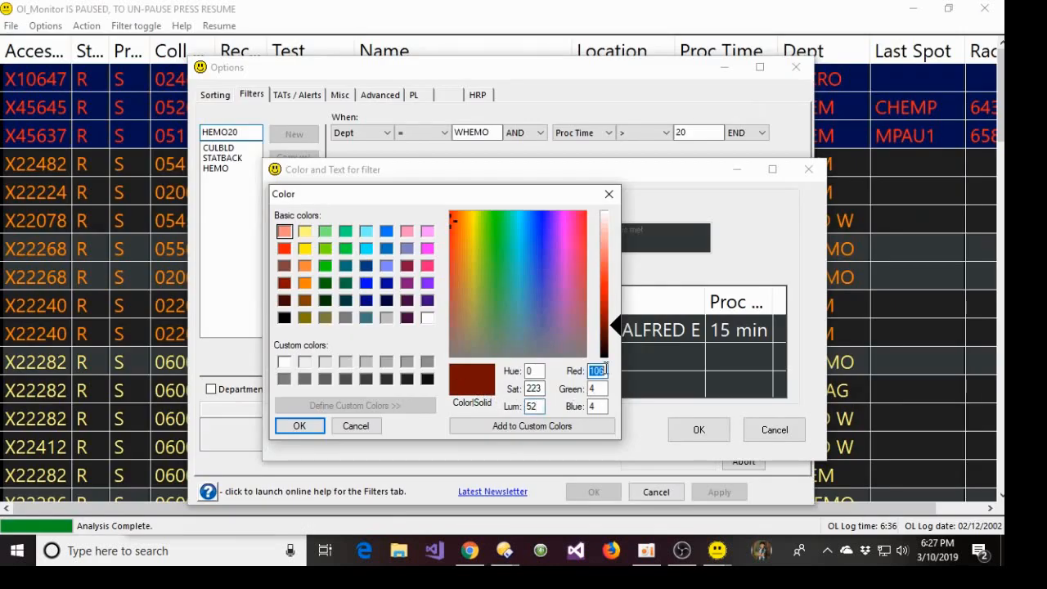
type("0")
key("Tab")
type("223")
key("Tab")
type("5")
key("BackSpace")
type("252")
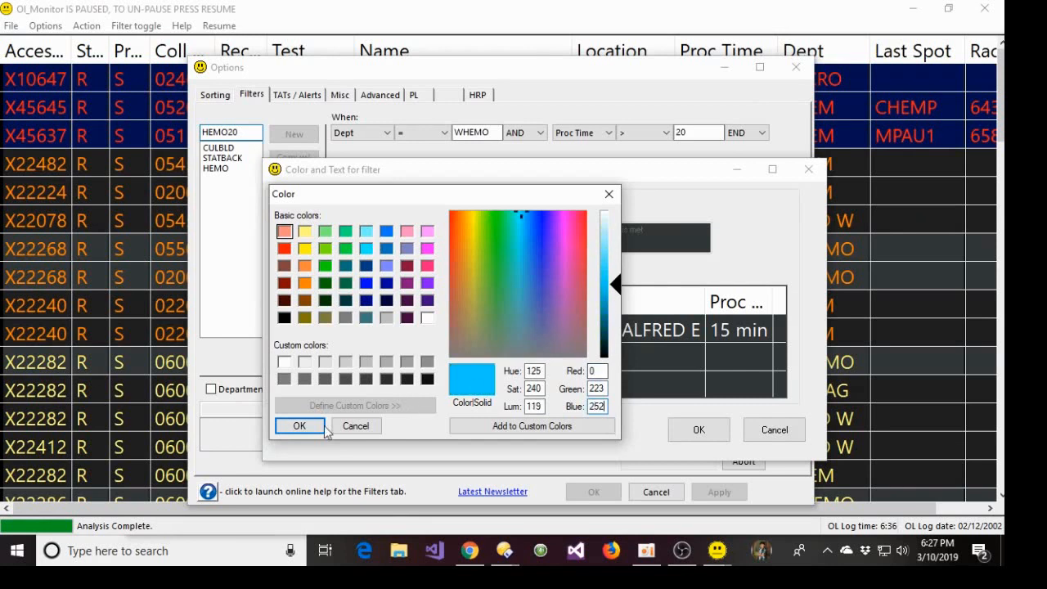
left_click(299, 425)
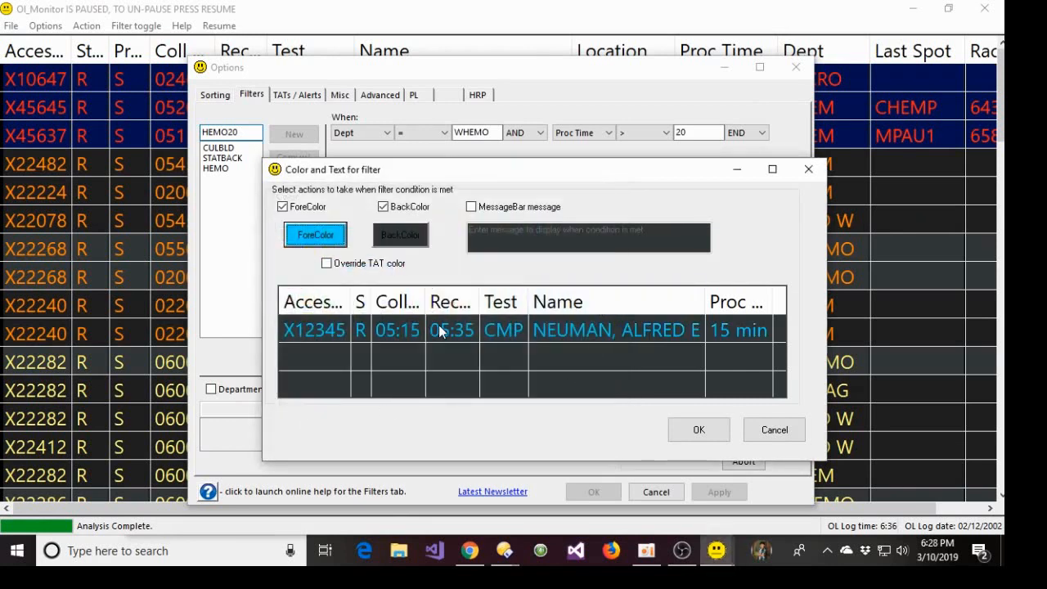
Save the HEMO20 filter with its new colors, reprocess the log and look through the test list
left_click(700, 430)
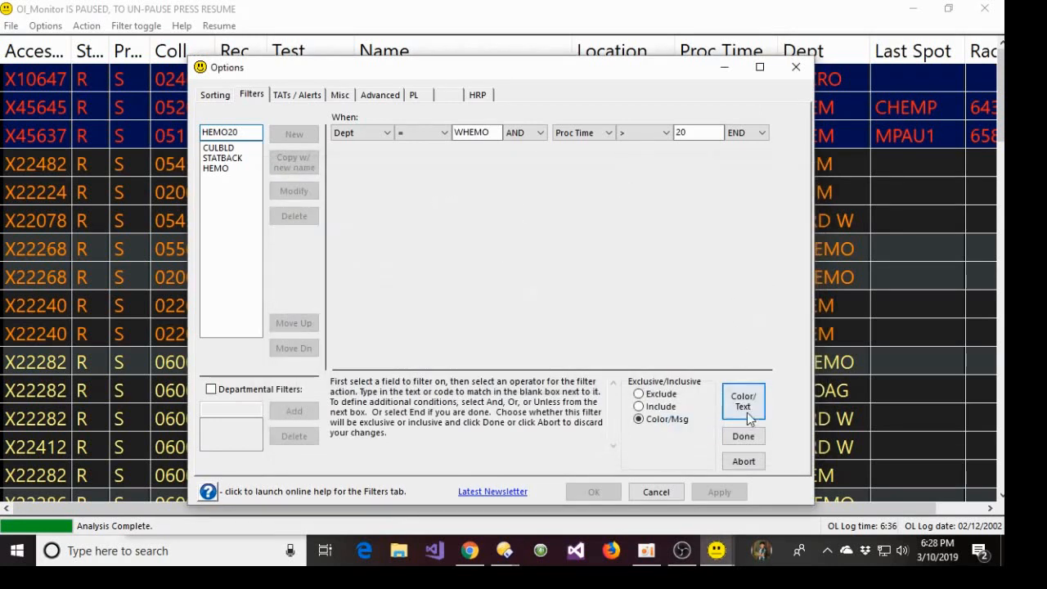
left_click(745, 436)
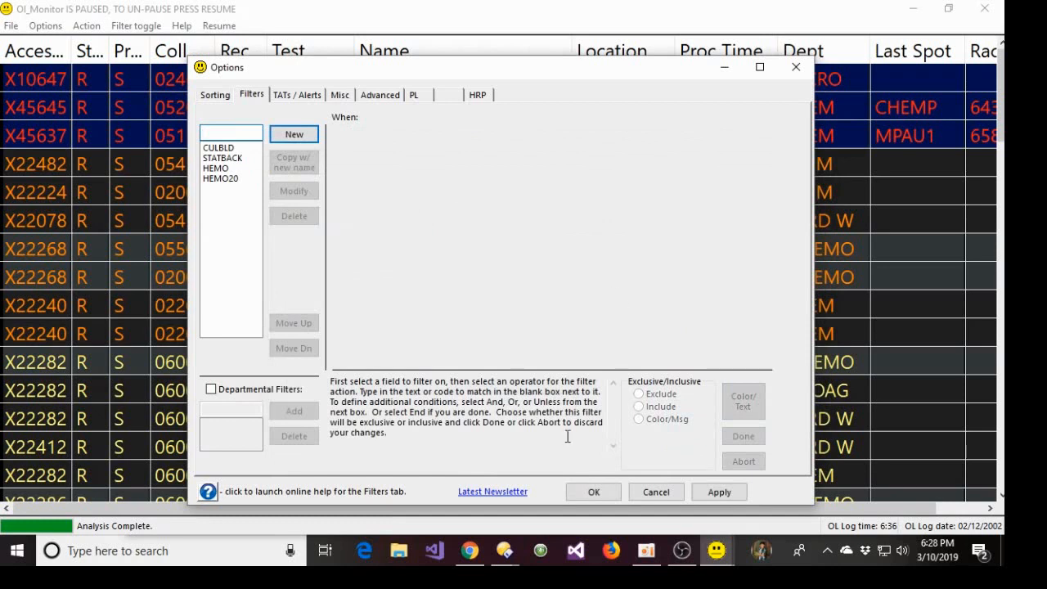
left_click(595, 492)
left_click(85, 25)
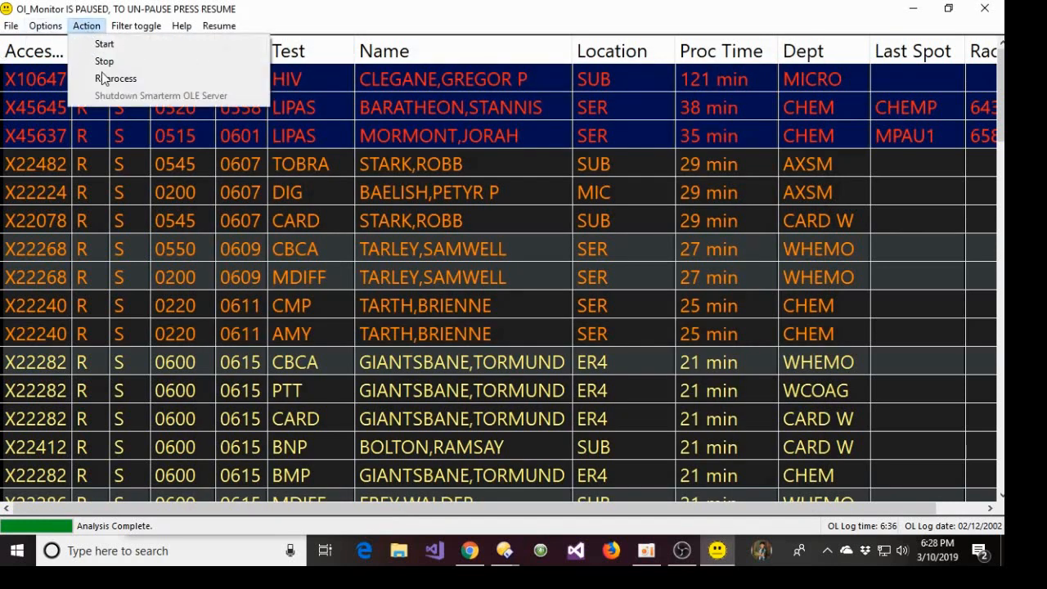
left_click(105, 79)
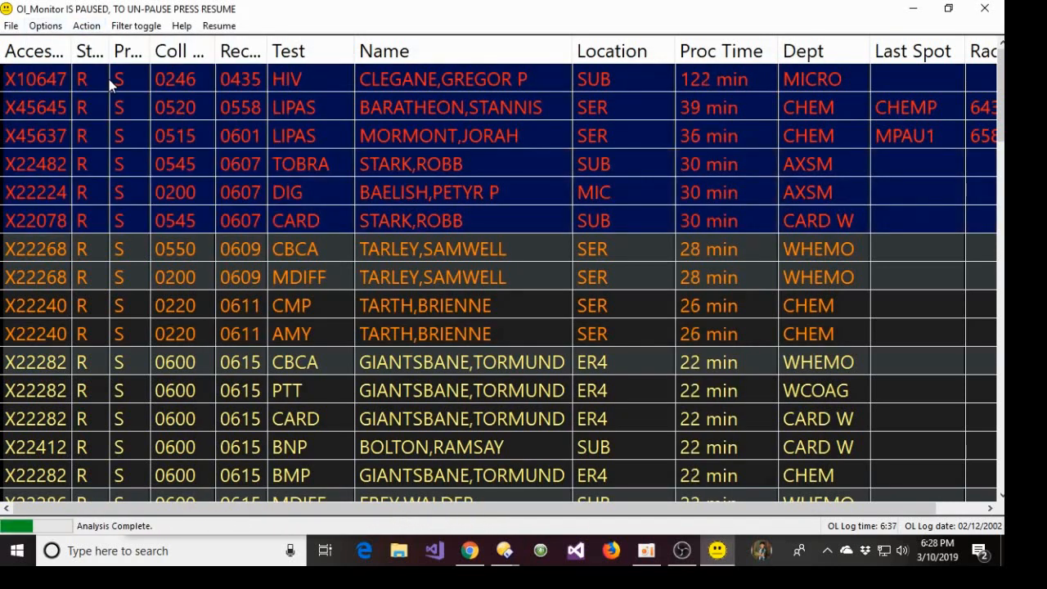
scroll(270, 205, "down", 11)
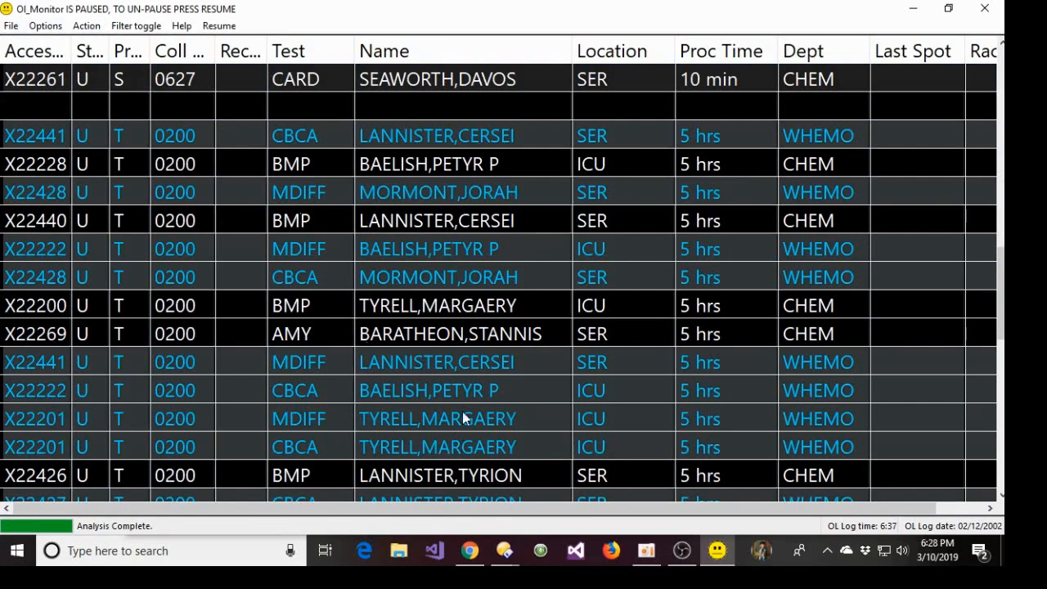
scroll(480, 409, "up", 5)
scroll(482, 411, "down", 3)
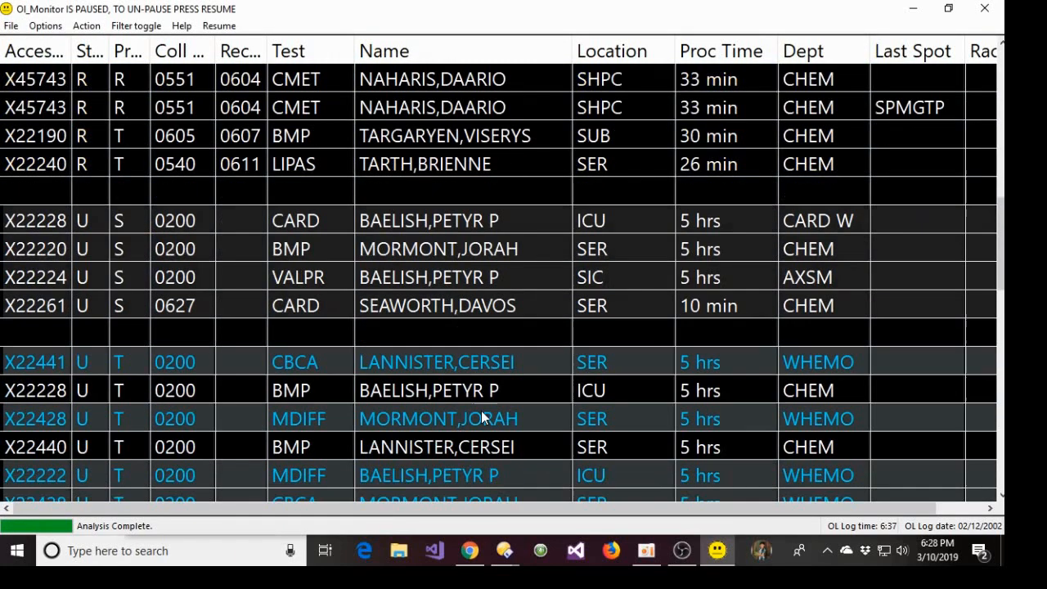
scroll(483, 413, "up", 6)
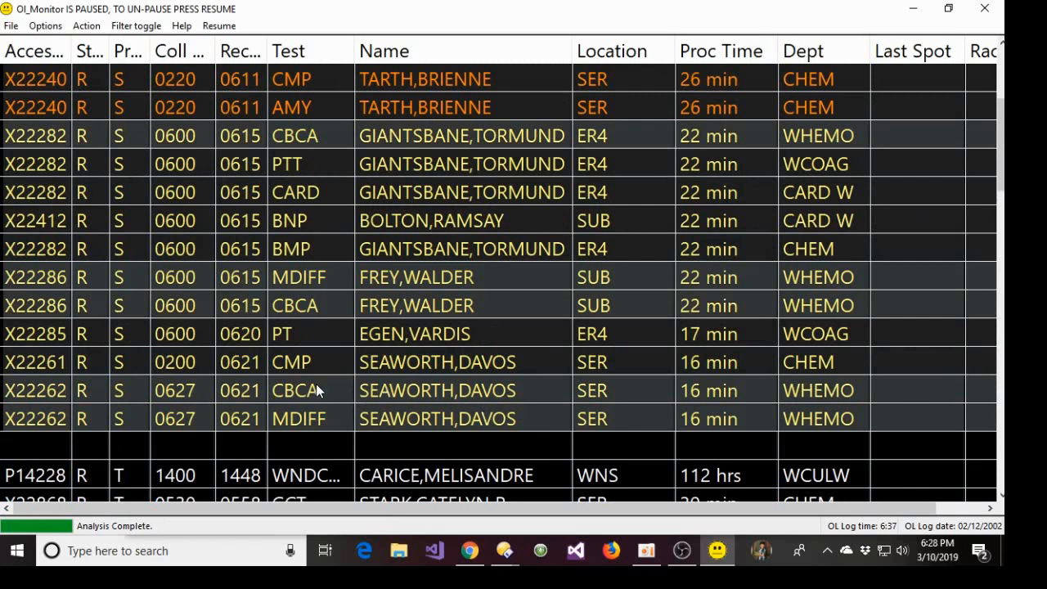
Modify the HEMO20 filter so its colors override the TAT color, and save the options
left_click(46, 27)
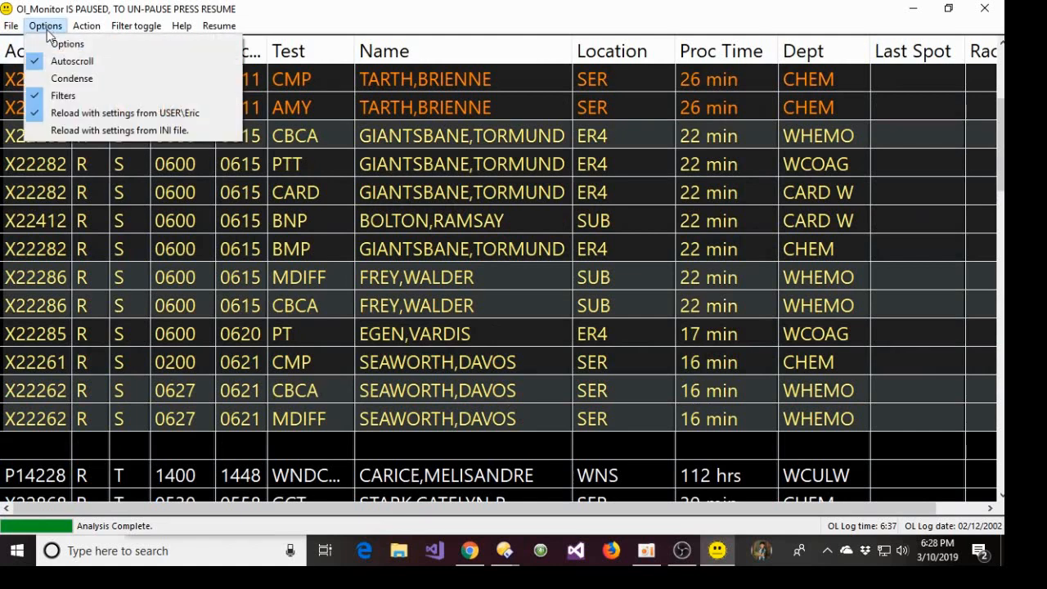
left_click(55, 44)
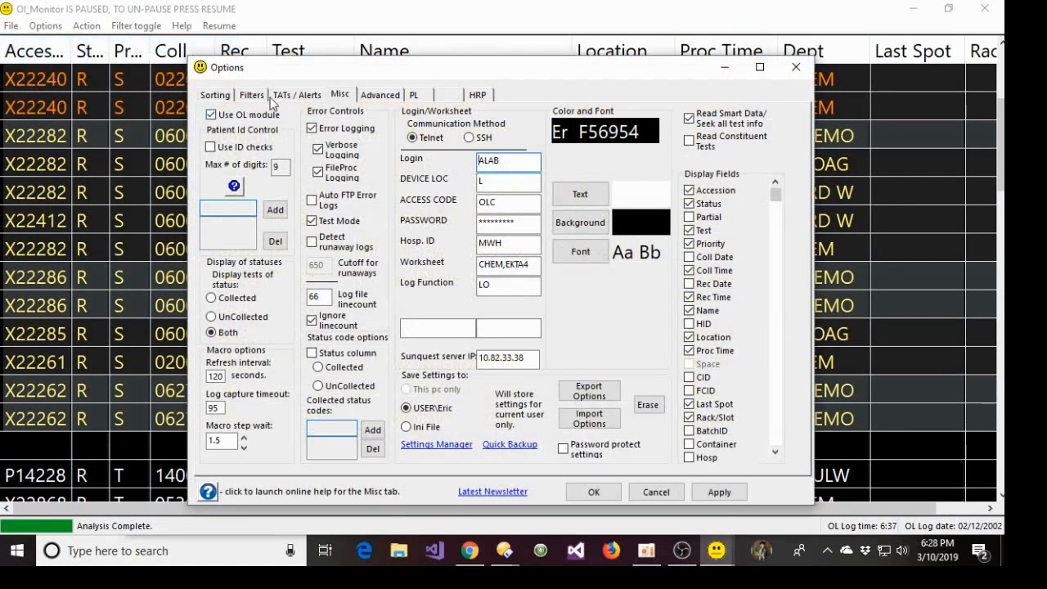
left_click(253, 95)
left_click(231, 184)
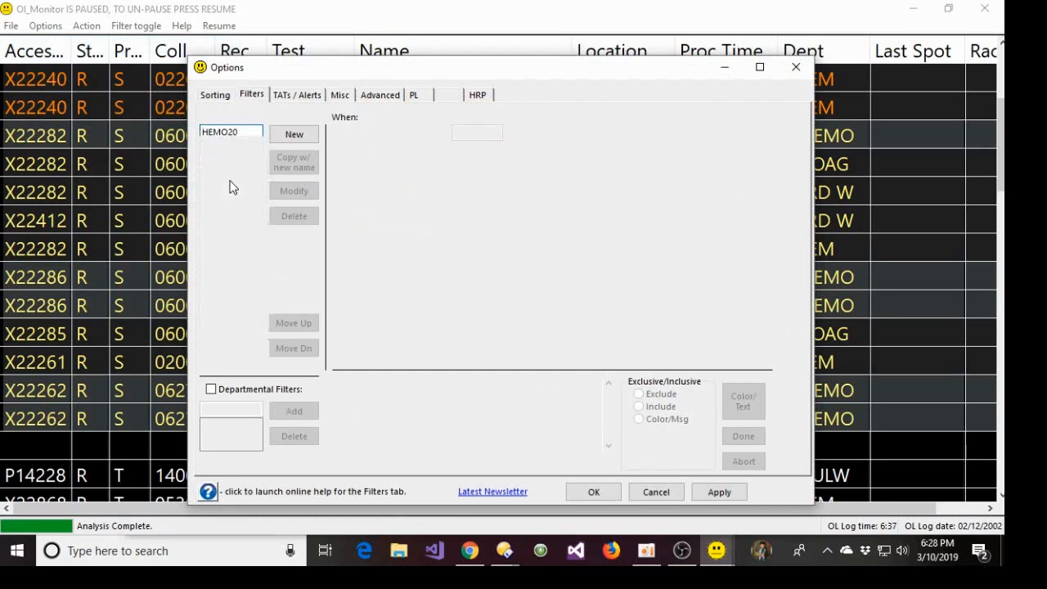
left_click(304, 191)
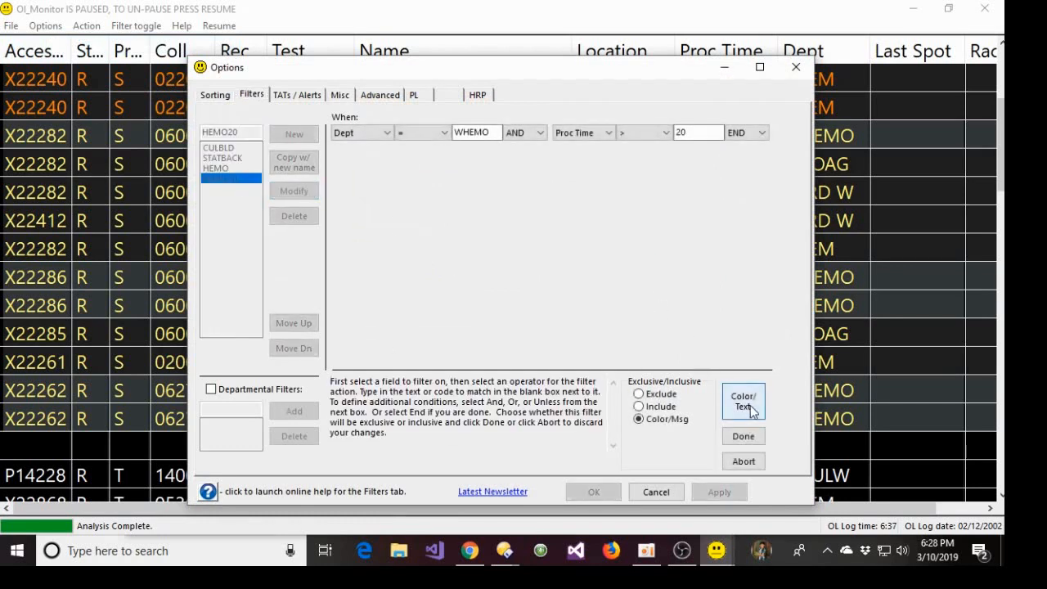
left_click(744, 401)
left_click(327, 263)
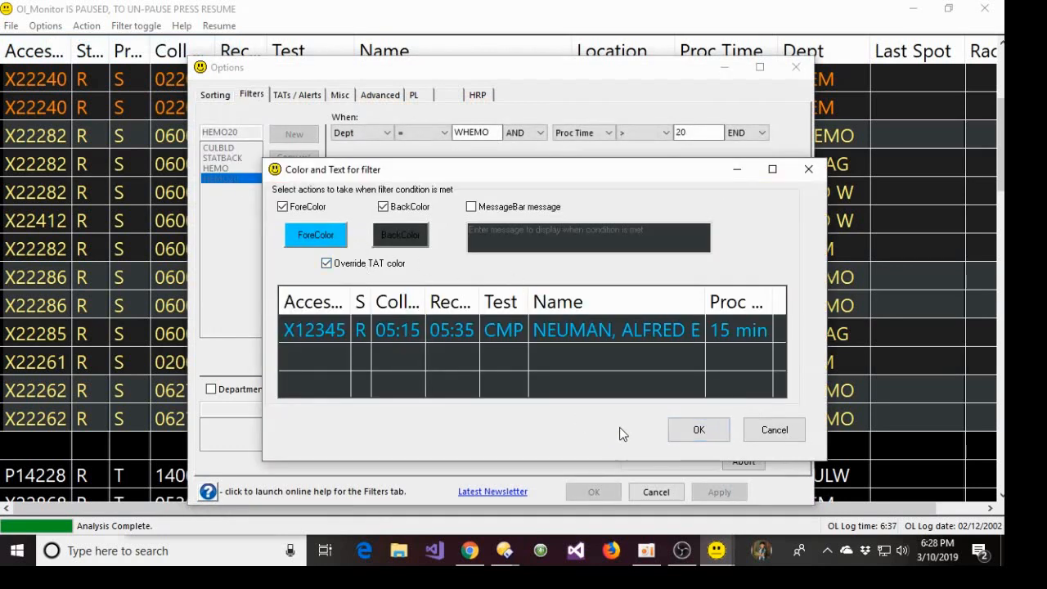
left_click(702, 432)
left_click(741, 436)
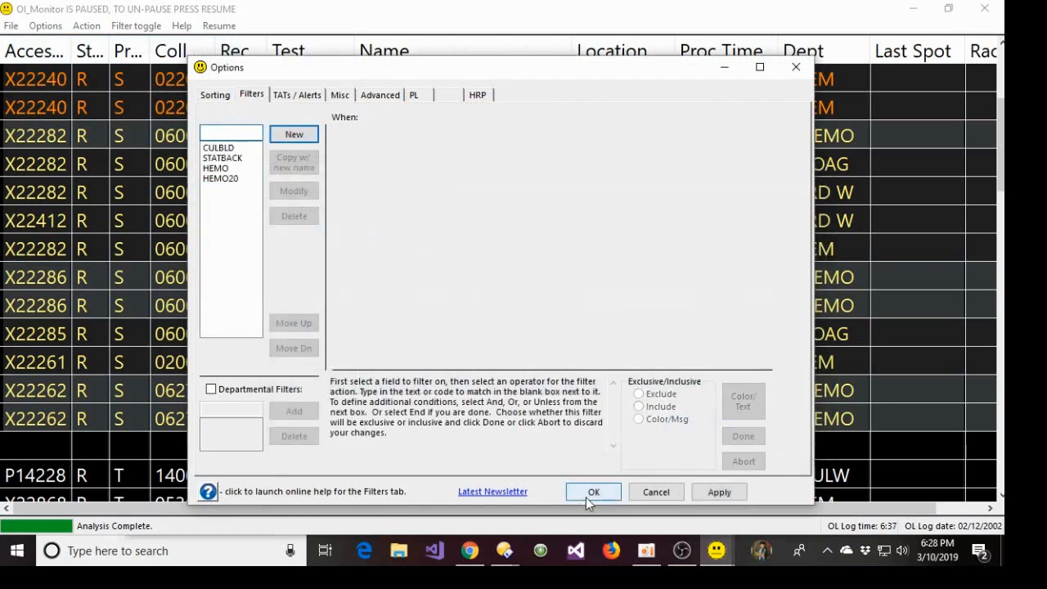
left_click(590, 494)
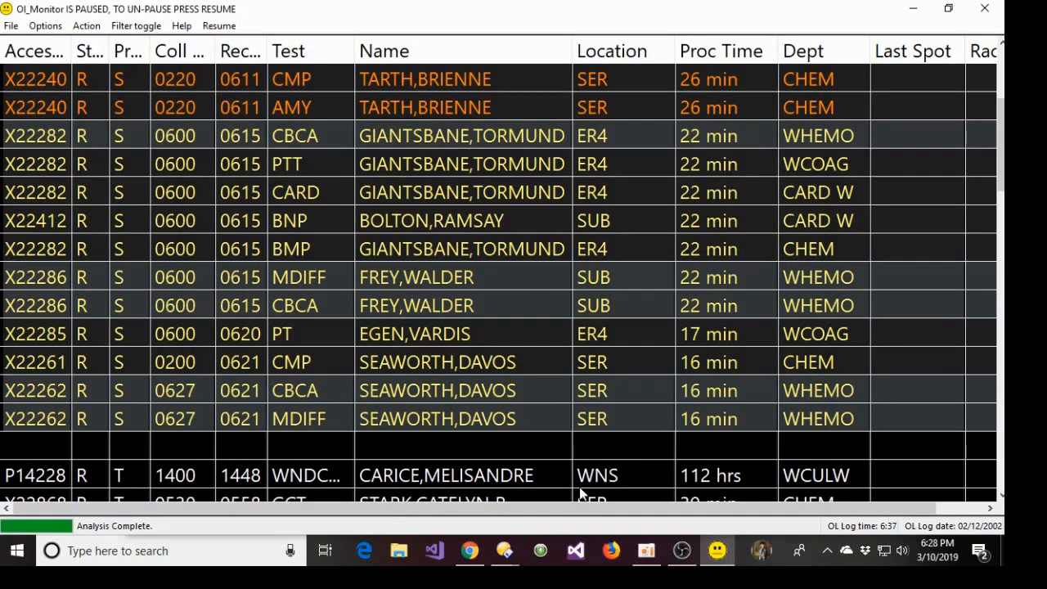
Reprocess the log and examine the row colors of the WHEMO tests throughout the list
left_click(84, 30)
left_click(115, 79)
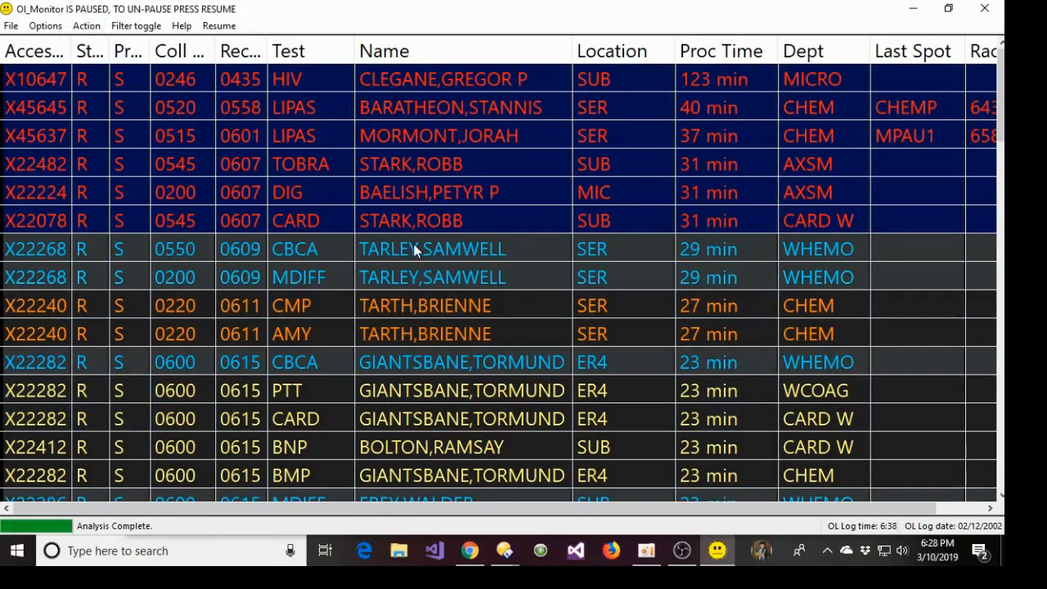
scroll(415, 251, "down", 5)
scroll(416, 251, "up", 5)
scroll(312, 280, "down", 3)
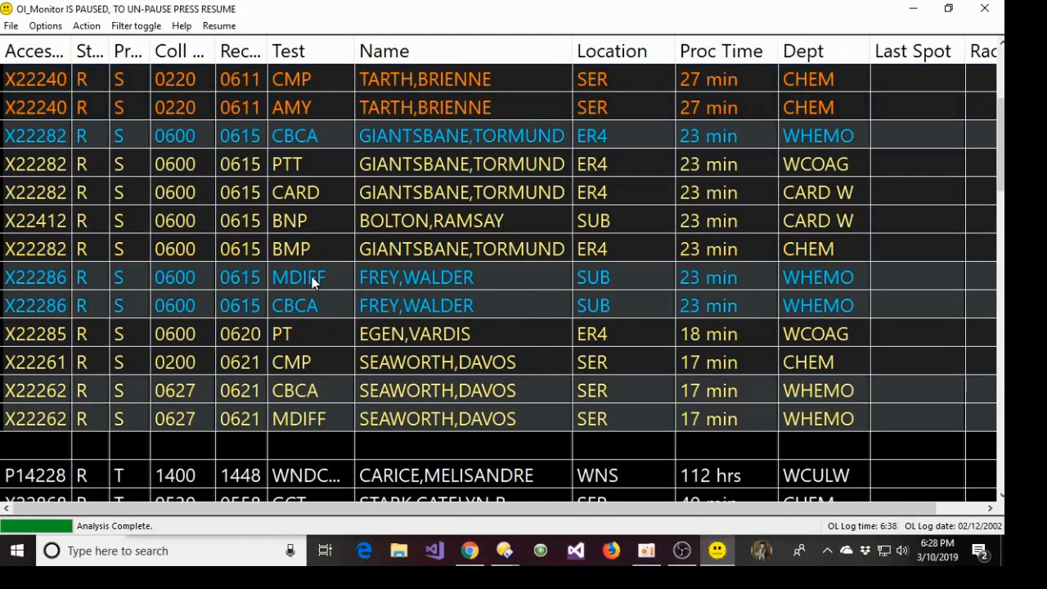
scroll(312, 280, "down", 3)
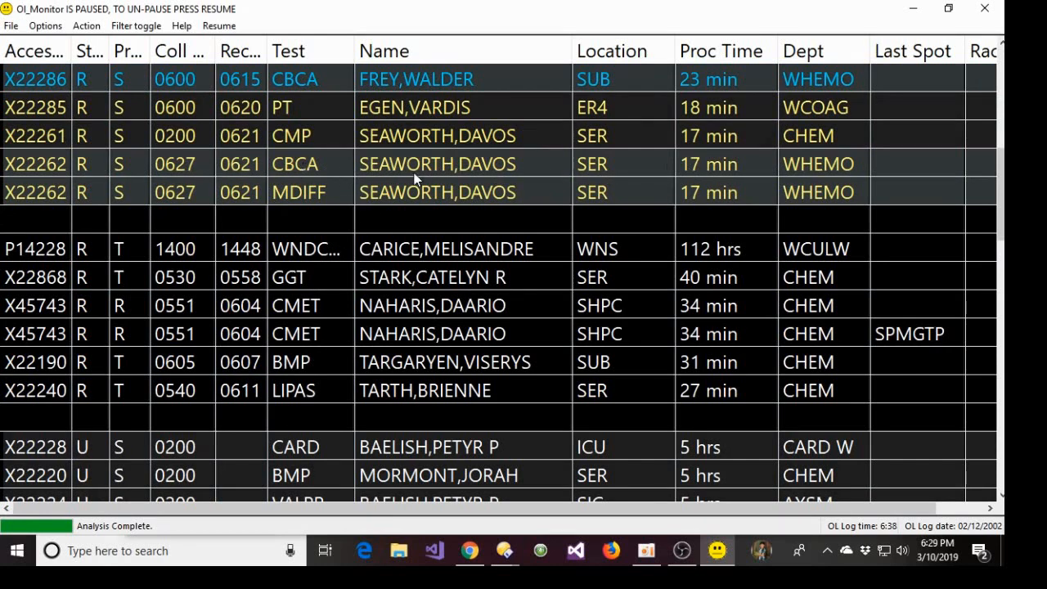
scroll(427, 192, "up", 3)
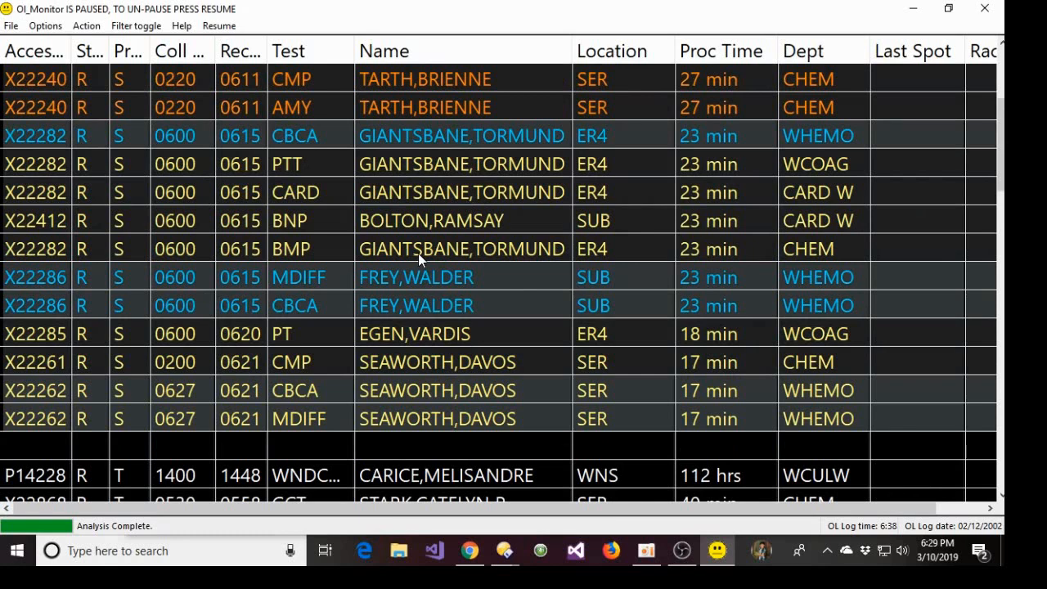
scroll(426, 192, "up", 3)
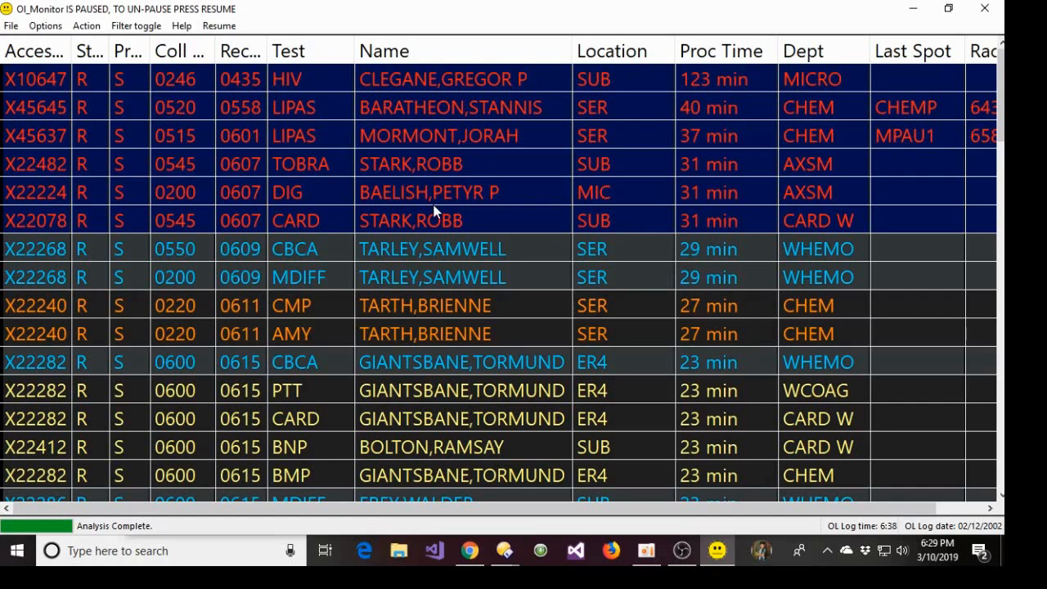
Open the filter settings in the Options dialog
left_click(47, 27)
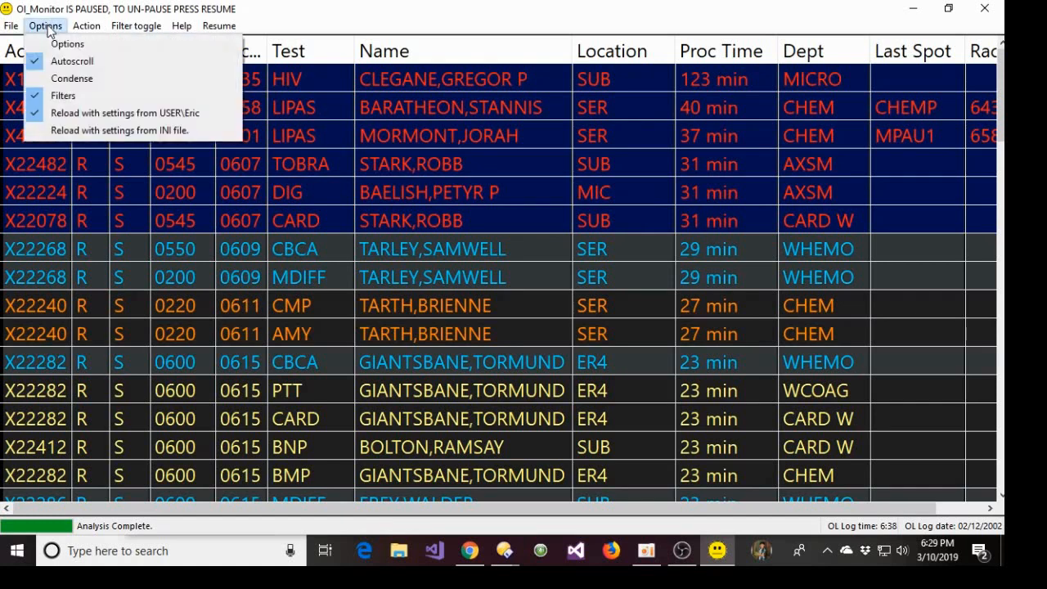
left_click(59, 43)
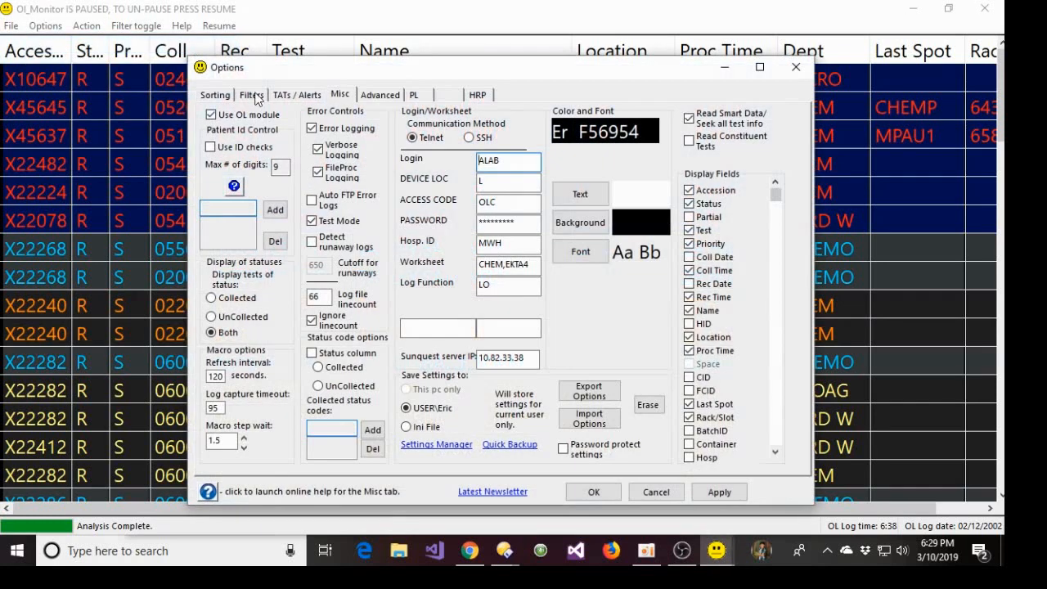
left_click(254, 97)
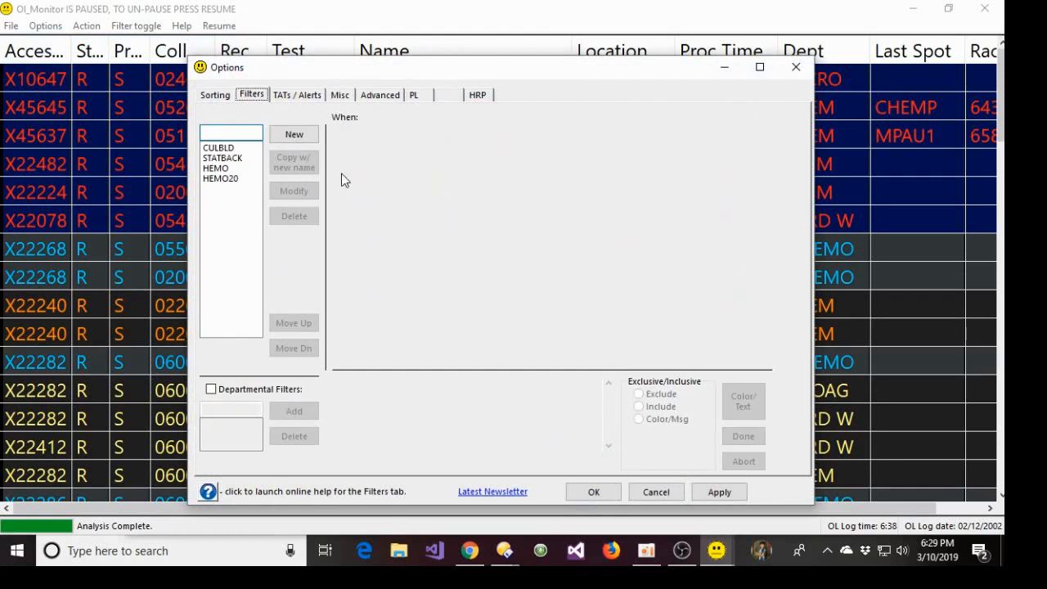
left_click(302, 134)
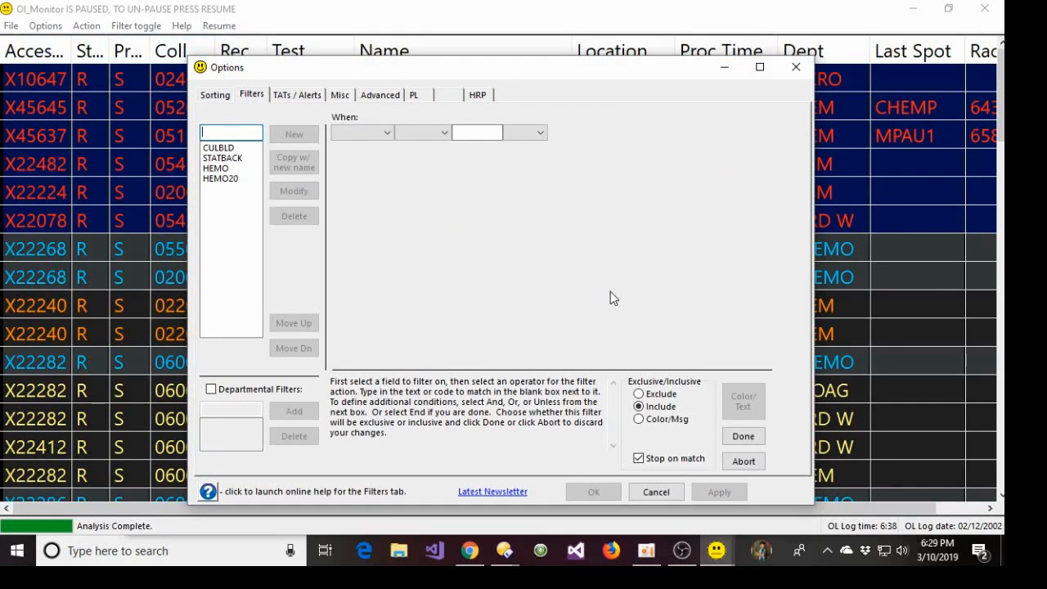
type("CARD")
left_click(362, 132)
left_click(358, 172)
left_click(422, 132)
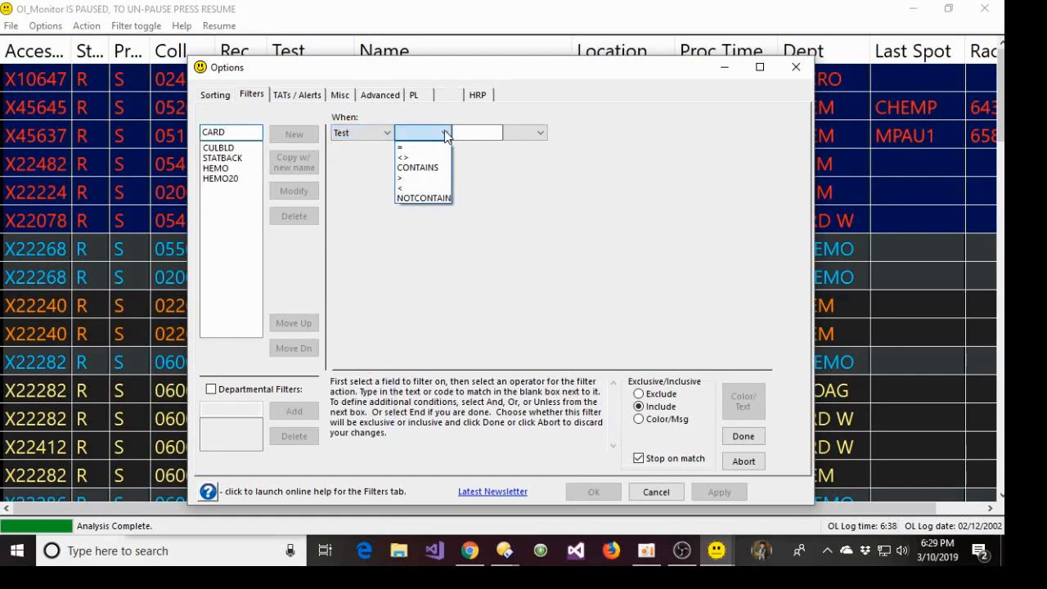
left_click(419, 145)
left_click(476, 131)
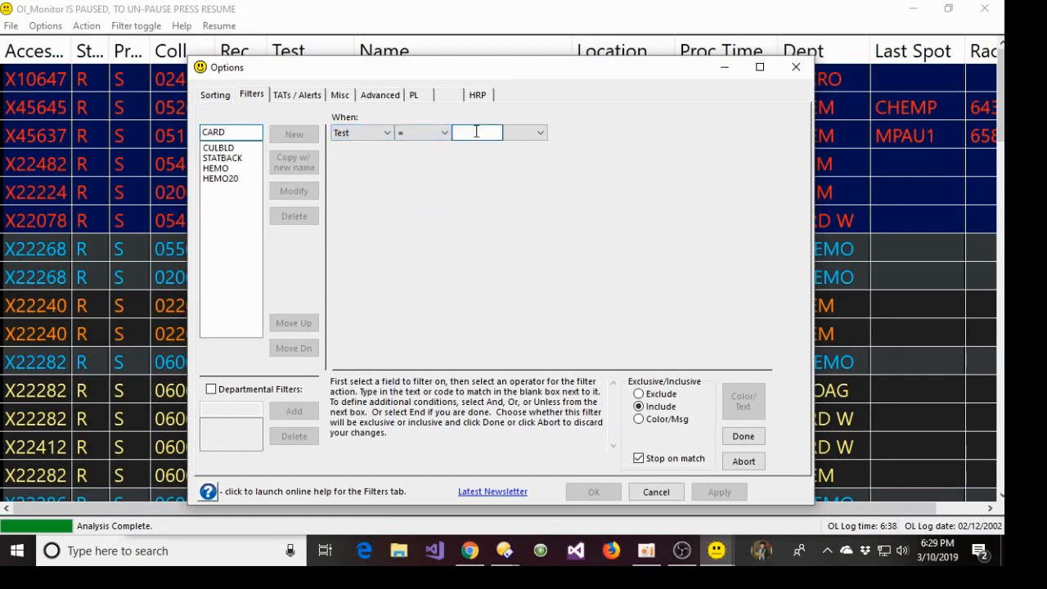
type("CARD")
left_click(743, 461)
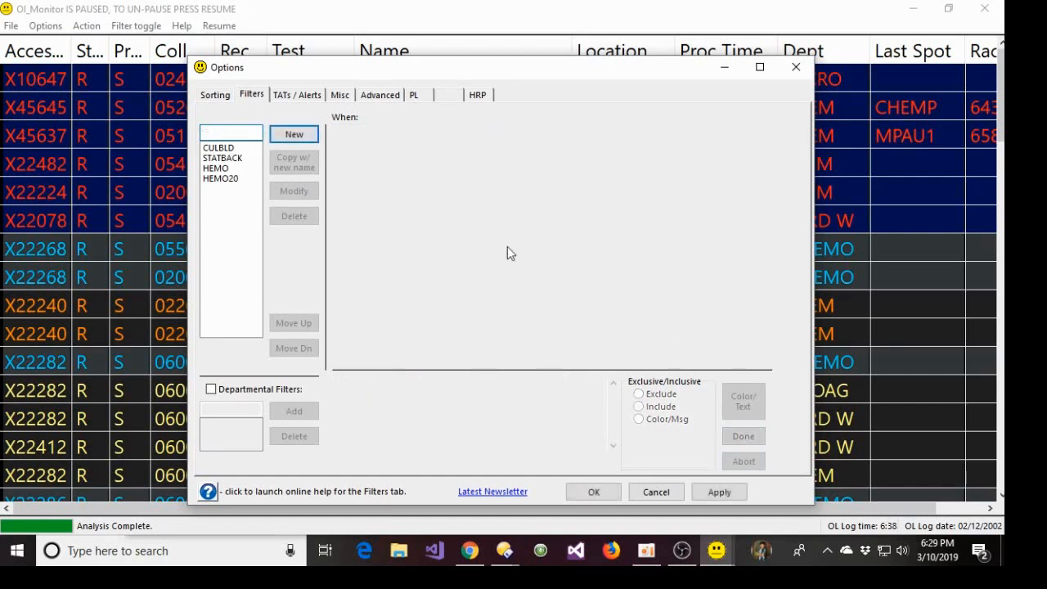
Review the HEMO20 filter's conditions, abort without changes, check the turn-around time settings and return to the filter list
left_click(230, 180)
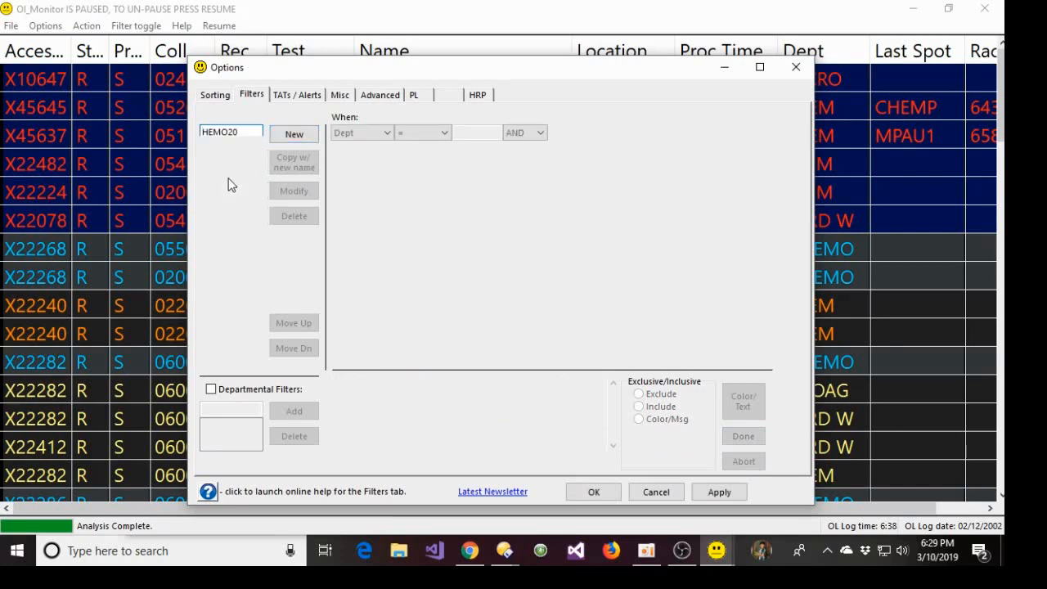
left_click(306, 192)
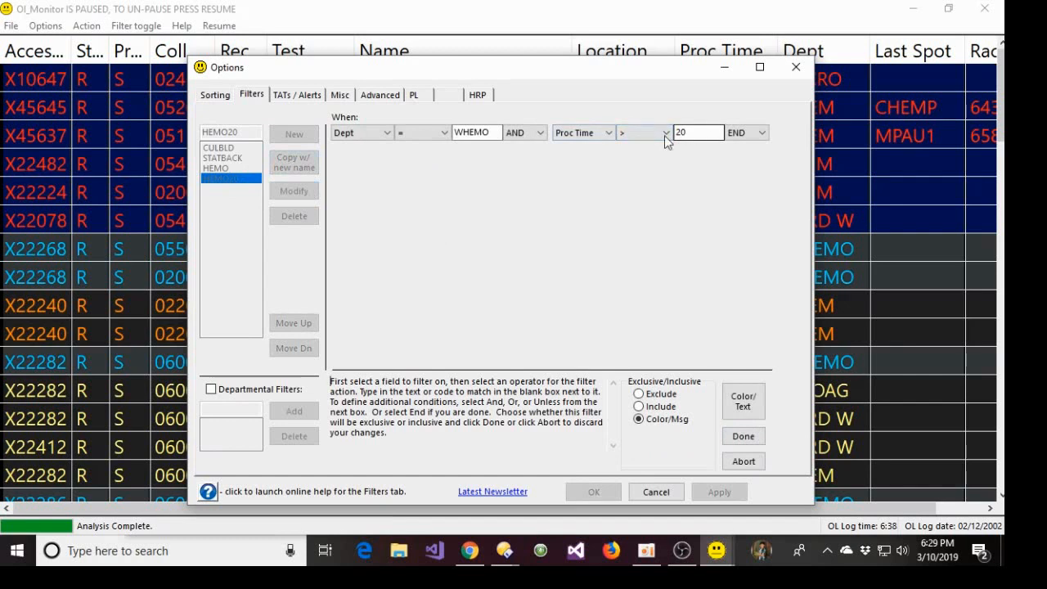
left_click(487, 131)
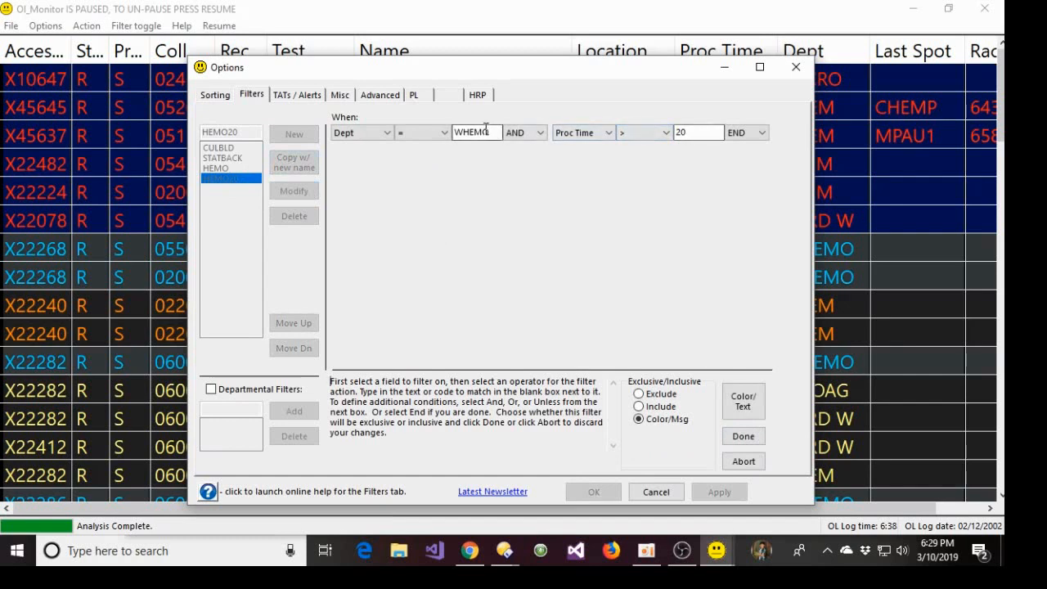
left_click(744, 462)
left_click(304, 96)
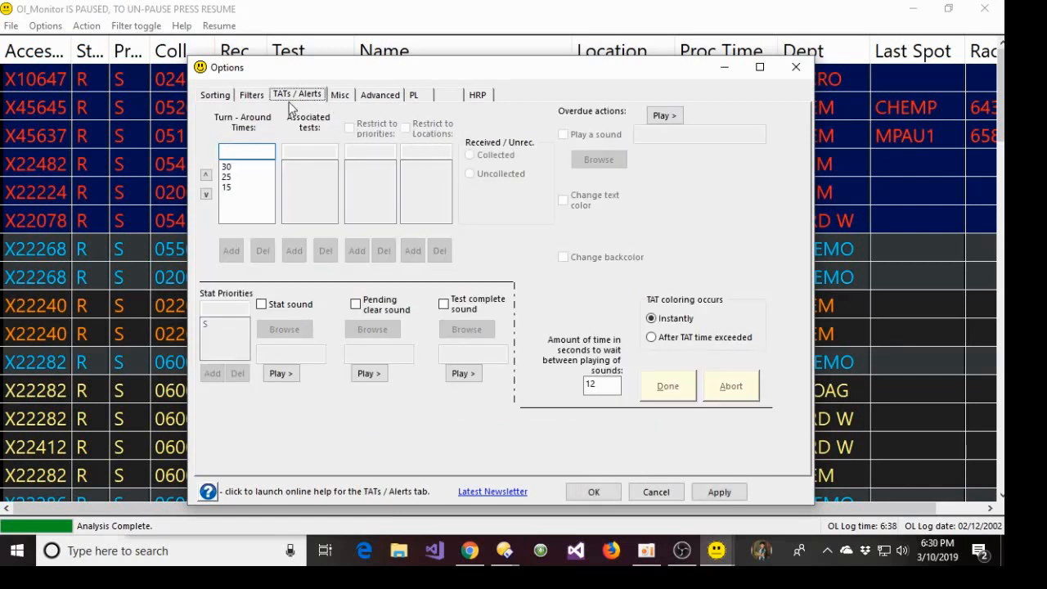
left_click(252, 95)
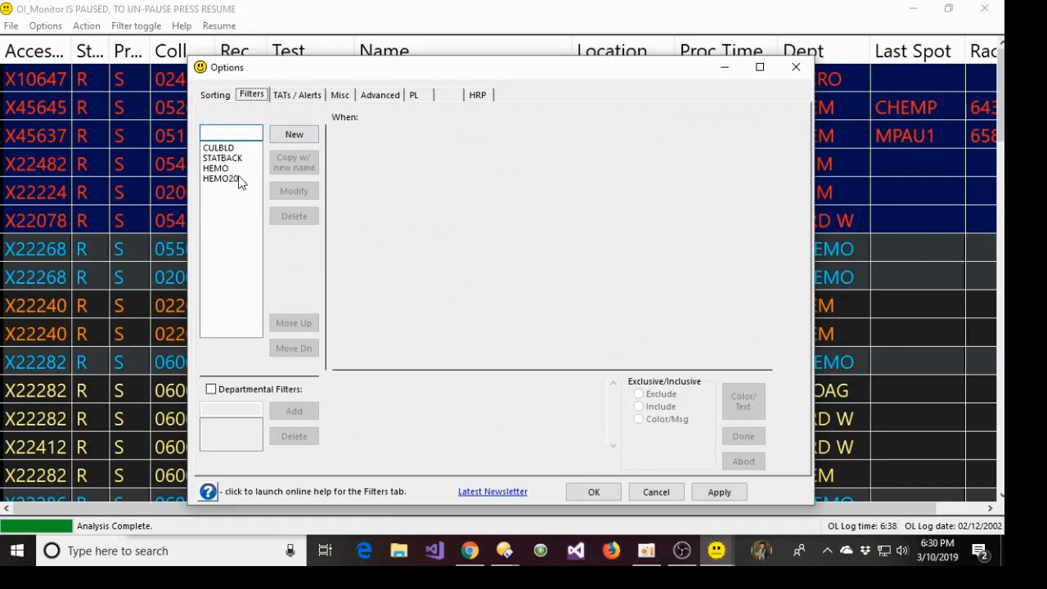
Review the field and operator choices for the HEMO20 filter's Dept condition, and abort without changes
left_click(237, 178)
left_click(300, 190)
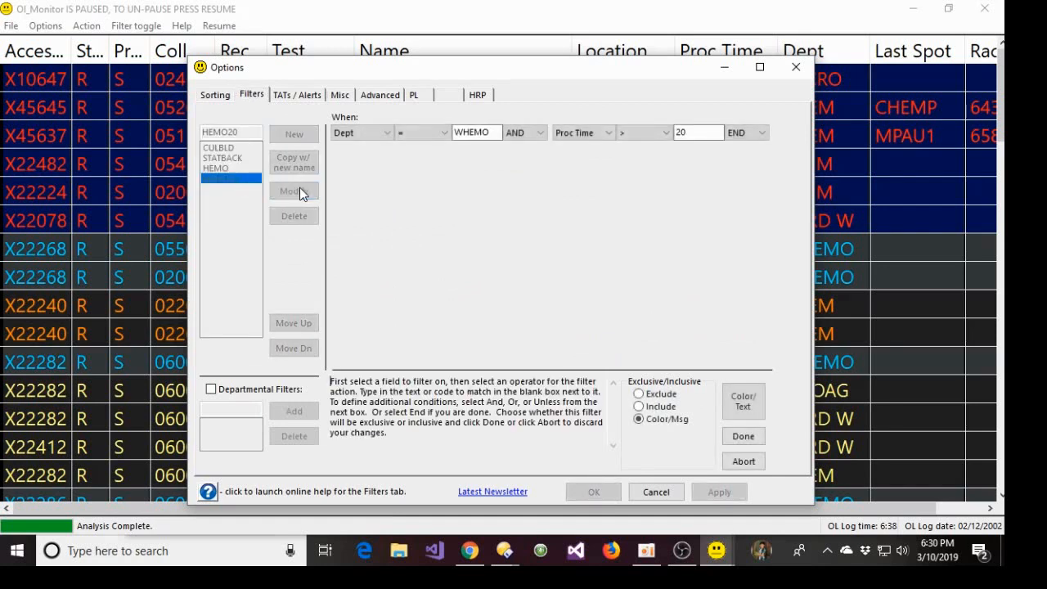
left_click(386, 133)
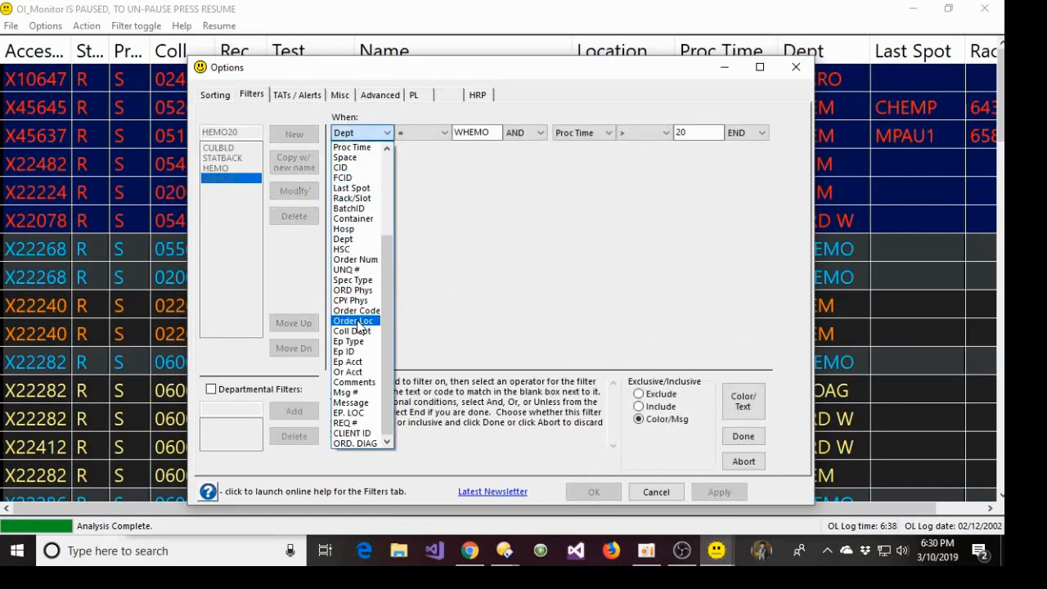
left_click(372, 135)
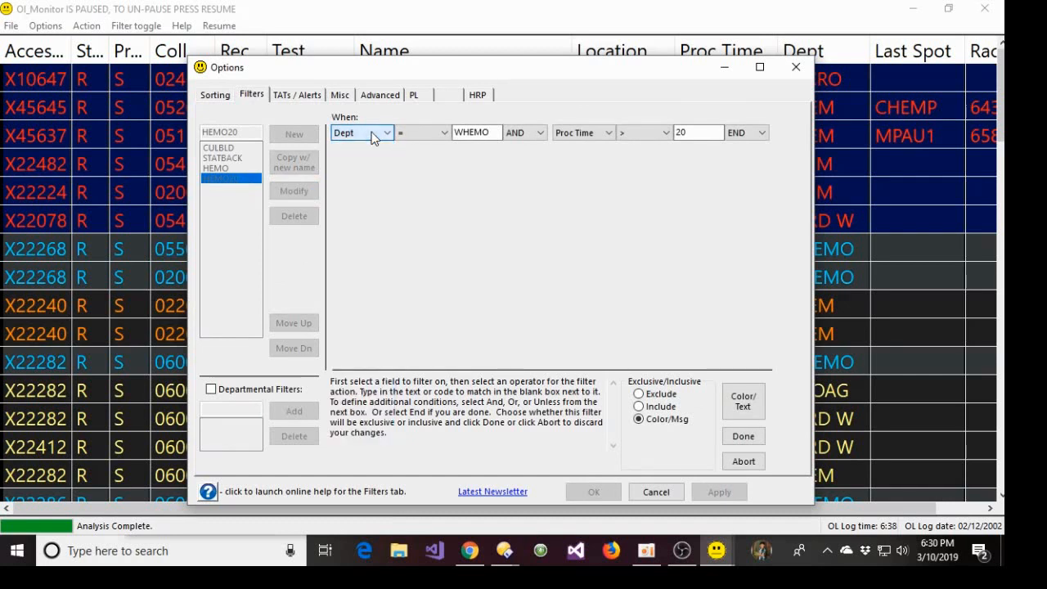
left_click(423, 133)
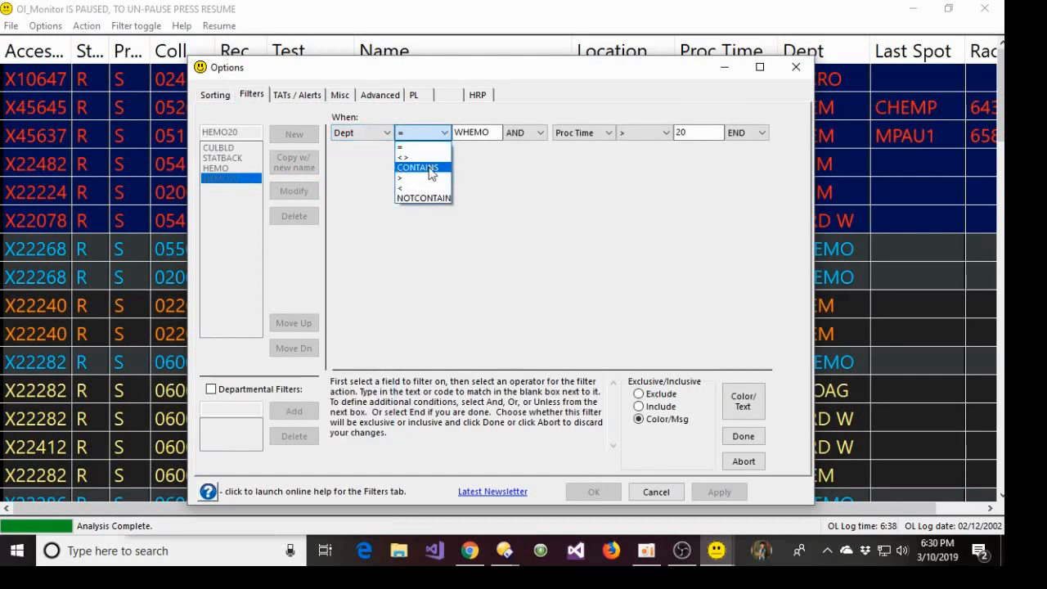
left_click(423, 135)
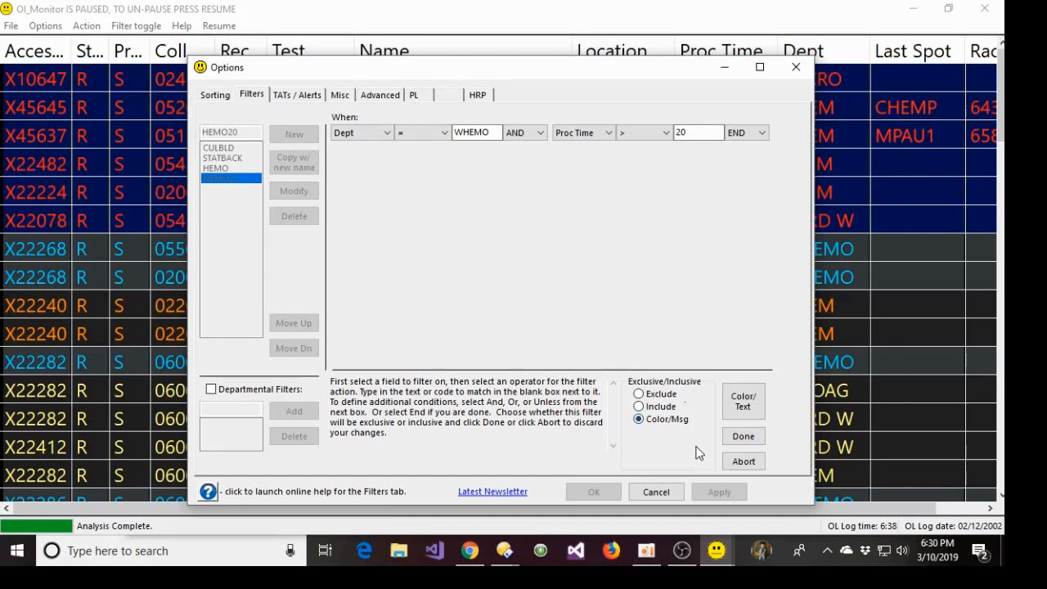
left_click(744, 463)
Create a new filter named CARD with the first condition Test = CARD
left_click(291, 137)
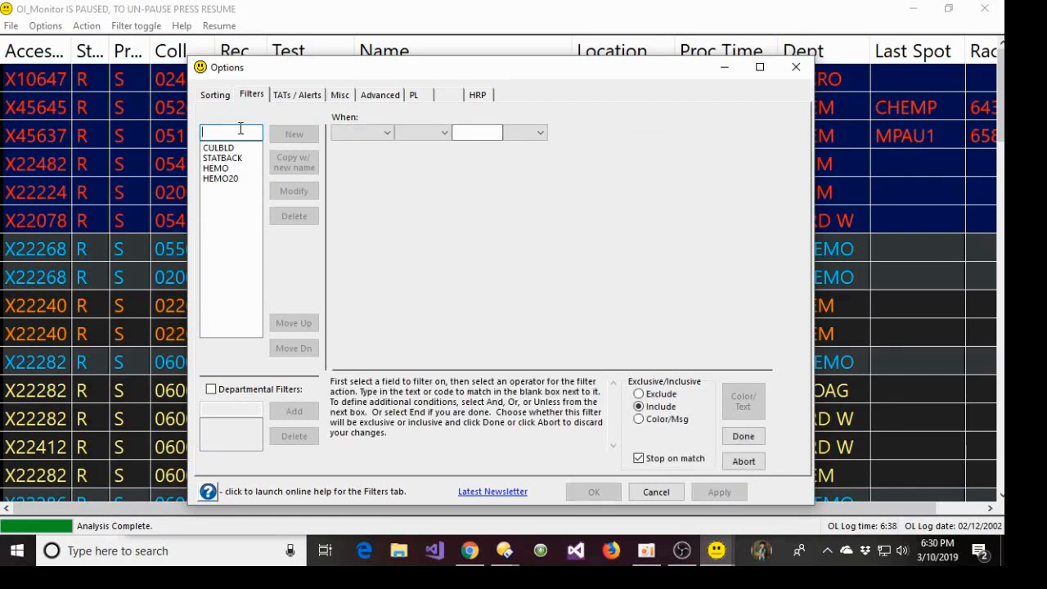
type("CARD")
left_click(360, 134)
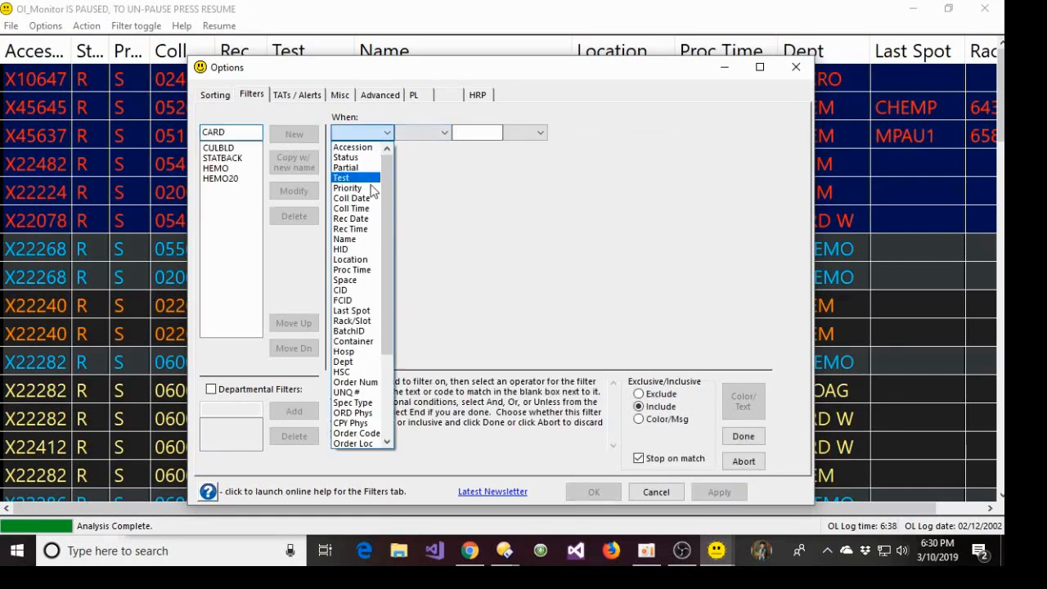
left_click(356, 178)
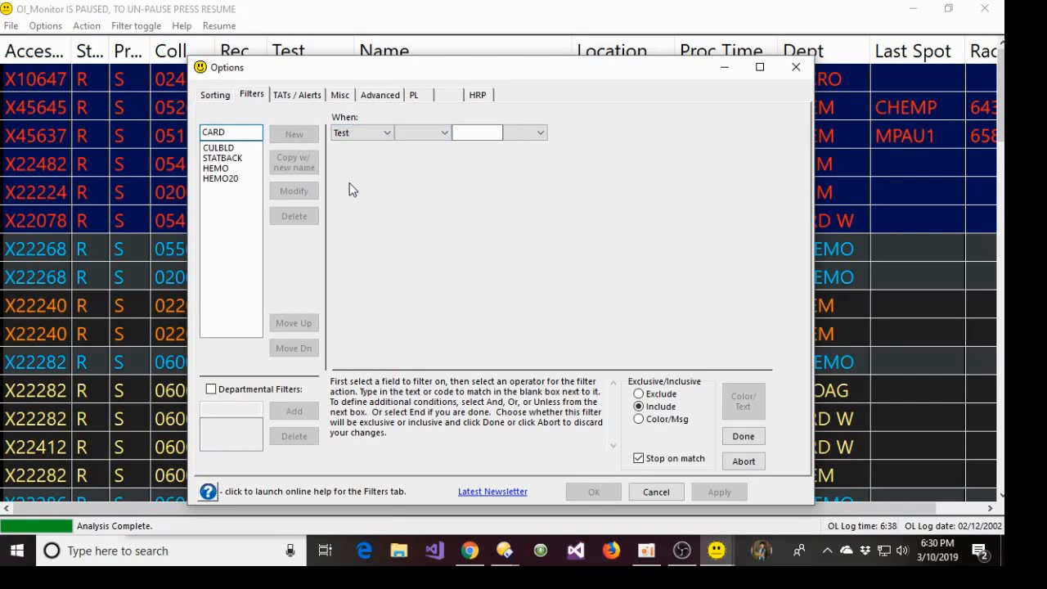
left_click(421, 133)
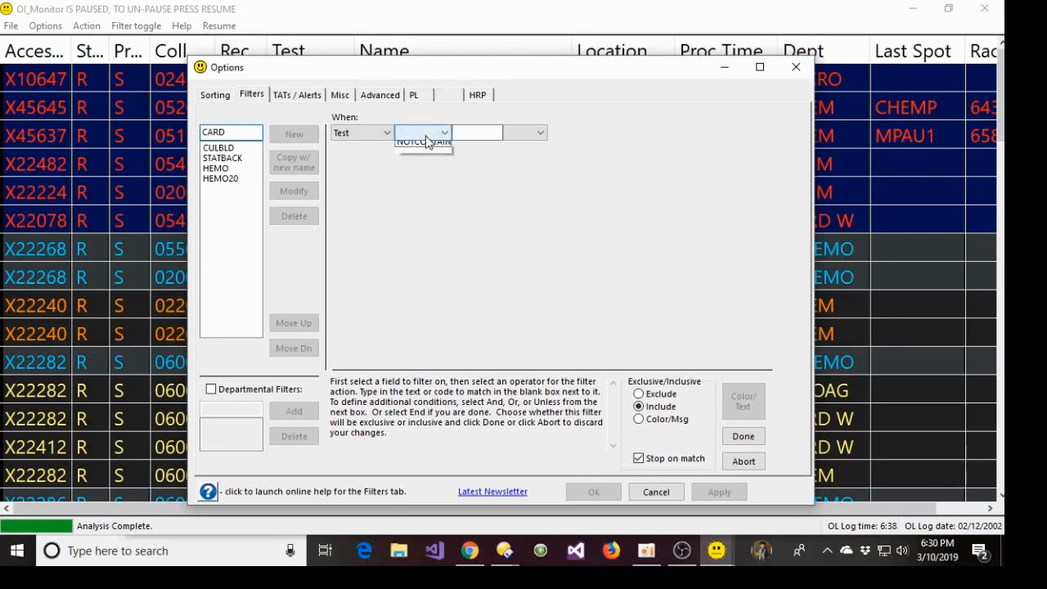
left_click(409, 147)
left_click(471, 133)
type("CARD")
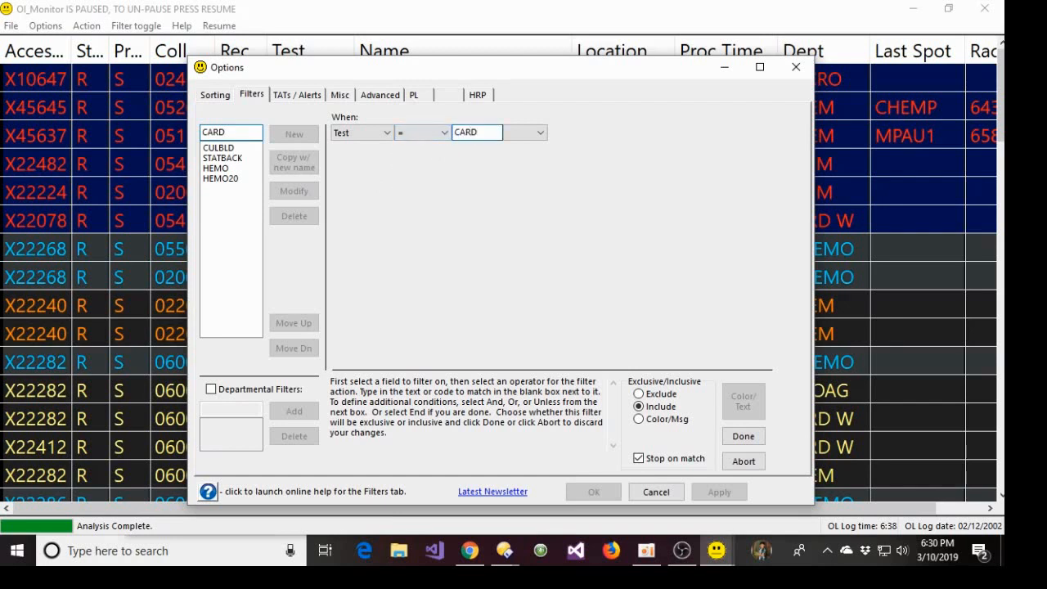
Add an AND condition to the CARD filter requiring Location CONTAINS ER, and finish the conditions with END
left_click(539, 132)
left_click(528, 147)
left_click(575, 133)
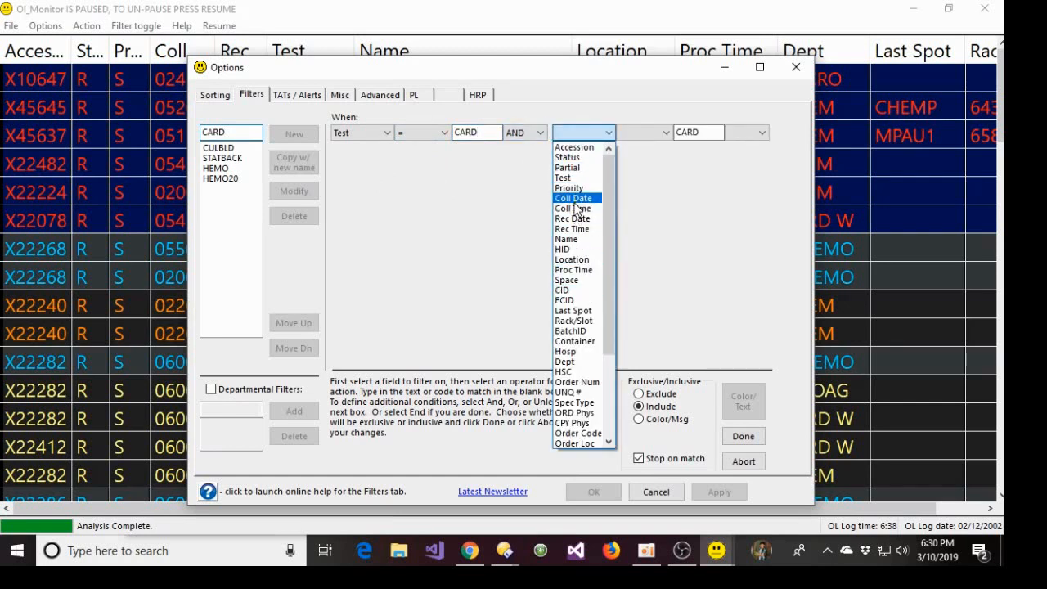
left_click(572, 260)
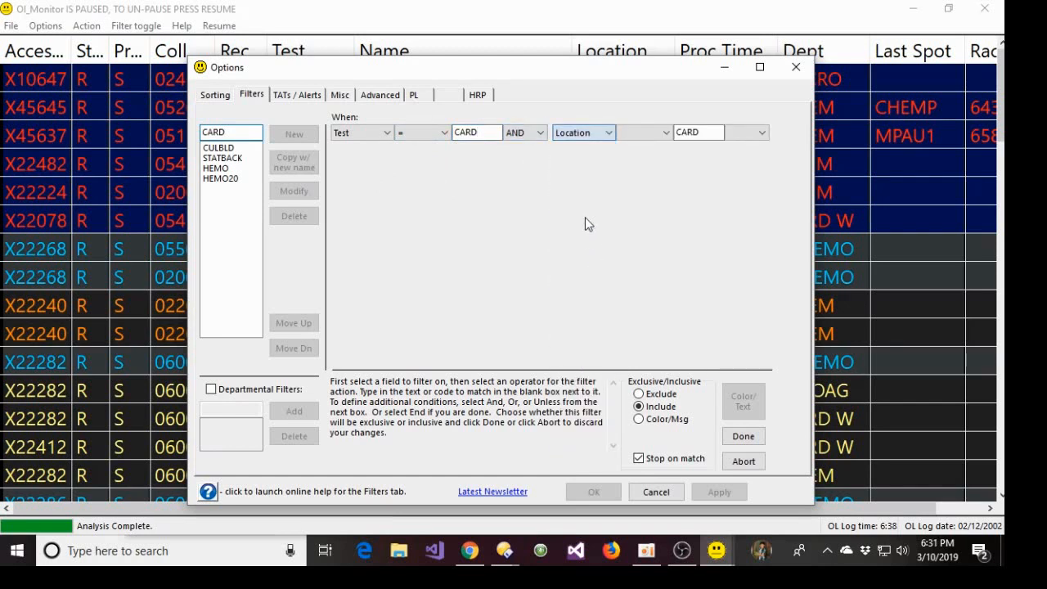
left_click(663, 134)
left_click(640, 167)
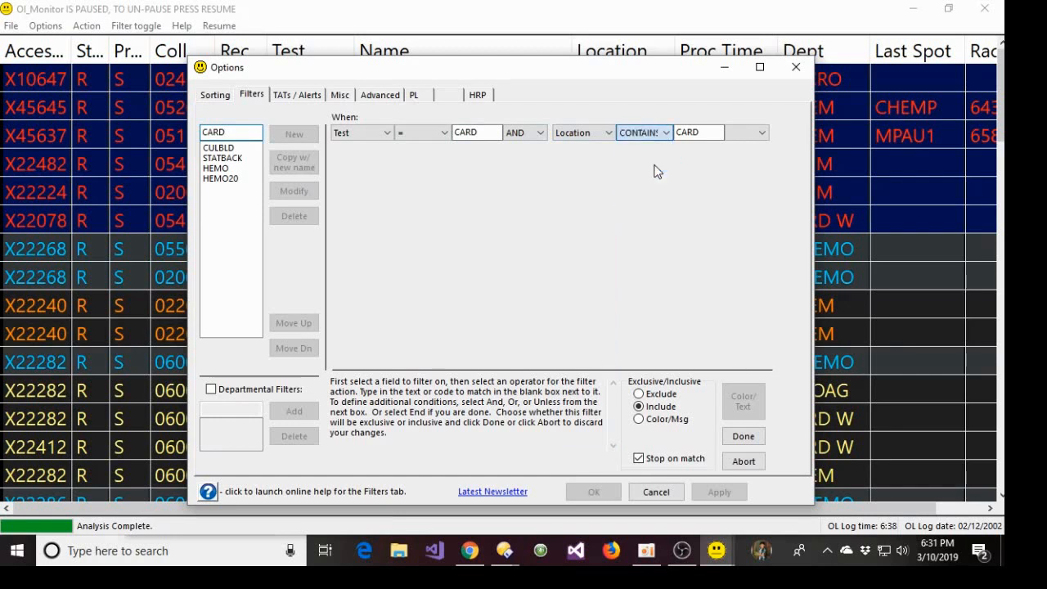
double_click(691, 132)
type("ER")
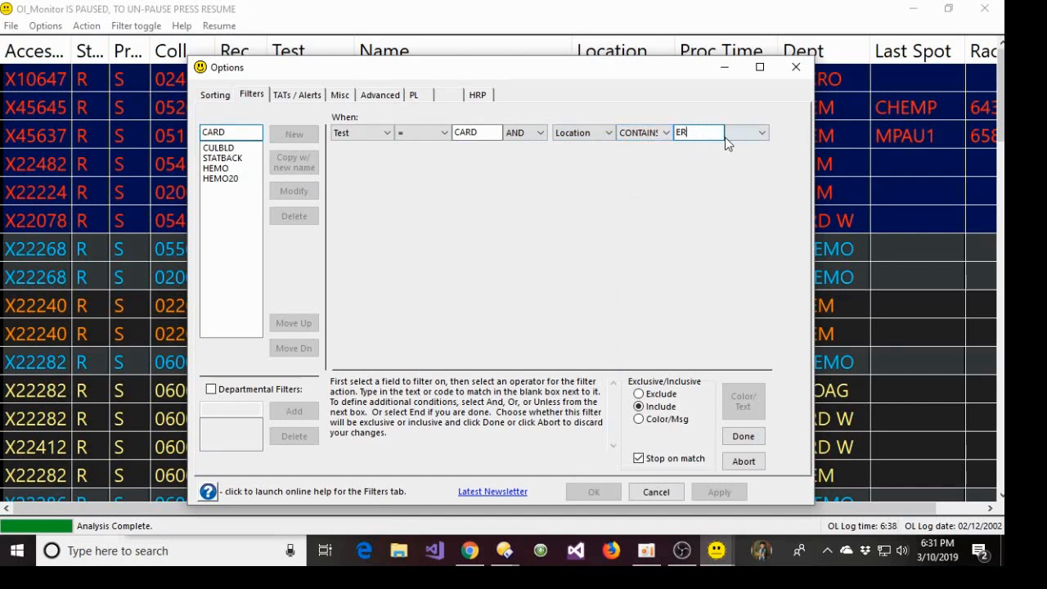
left_click(756, 136)
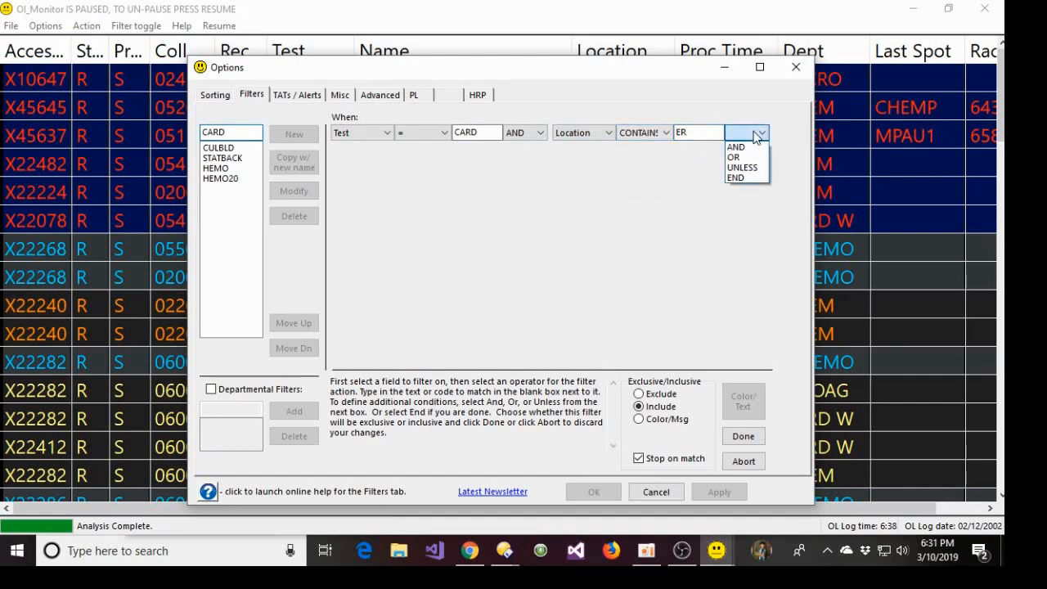
left_click(737, 177)
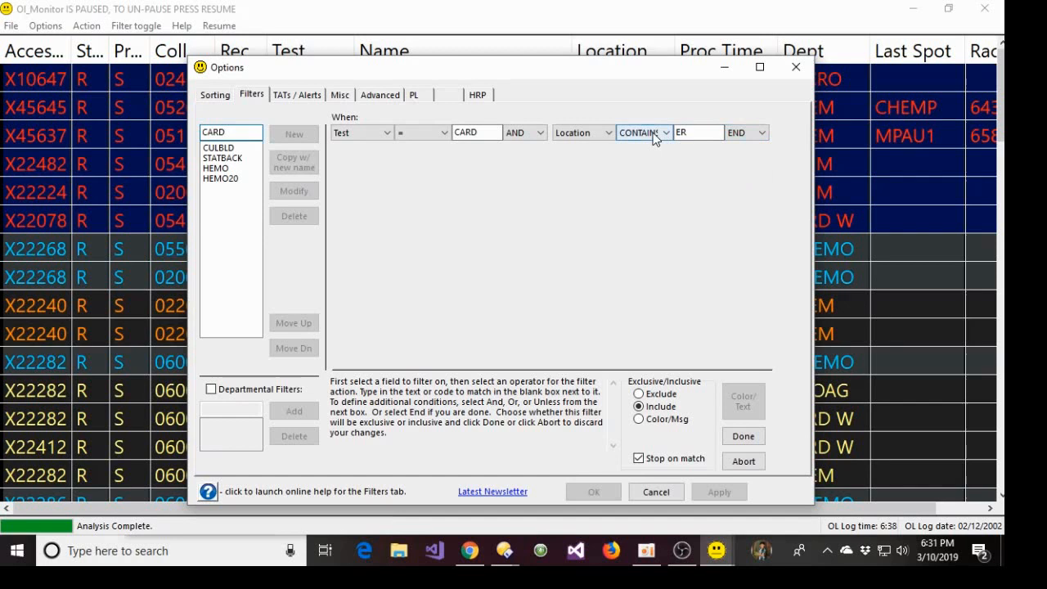
Make CARD a Color/Msg filter and open its color and text settings, keeping BackColor enabled
left_click(666, 418)
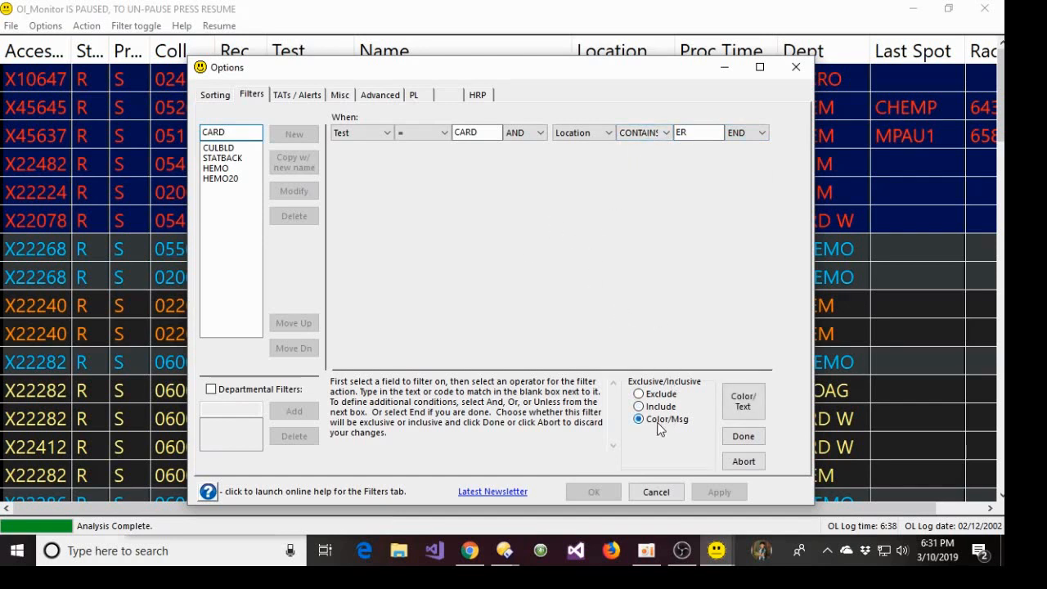
left_click(742, 409)
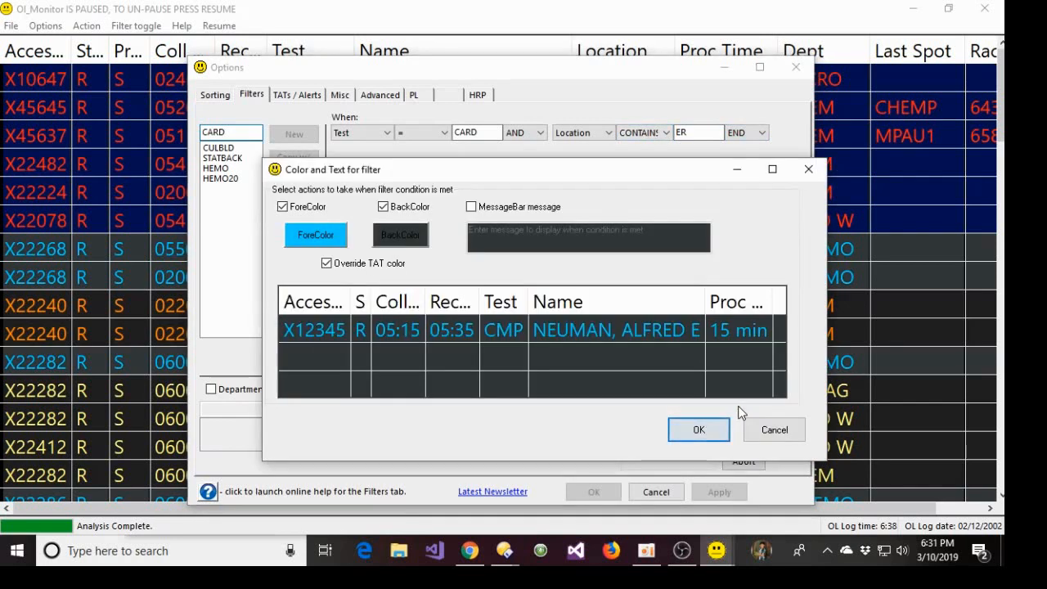
left_click(411, 210)
left_click(412, 210)
Set the CARD filter's BackColor to a custom color of red 227, green 47, blue 33
left_click(410, 234)
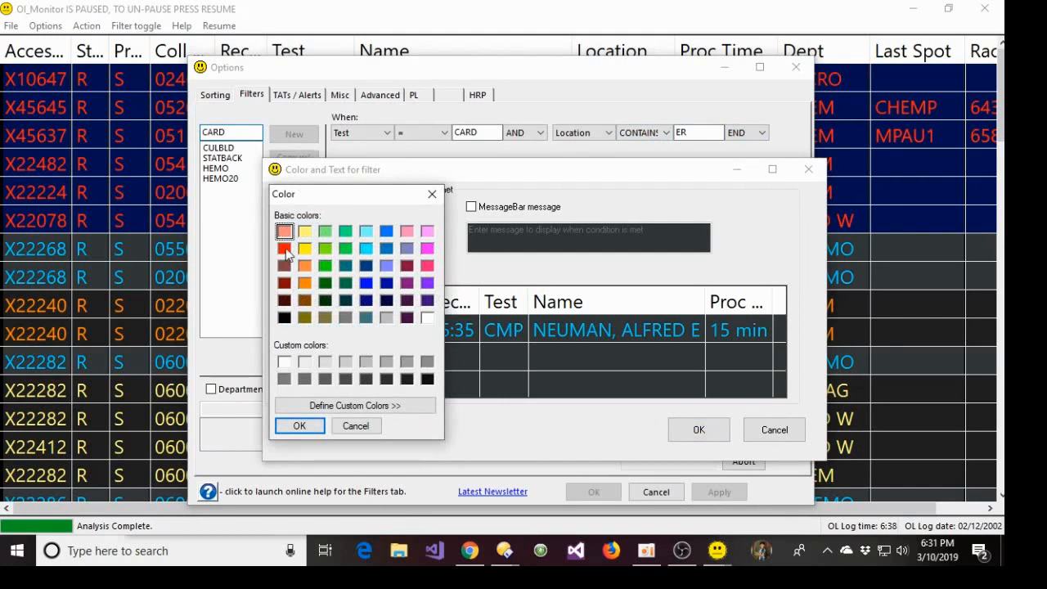
left_click(371, 405)
double_click(598, 372)
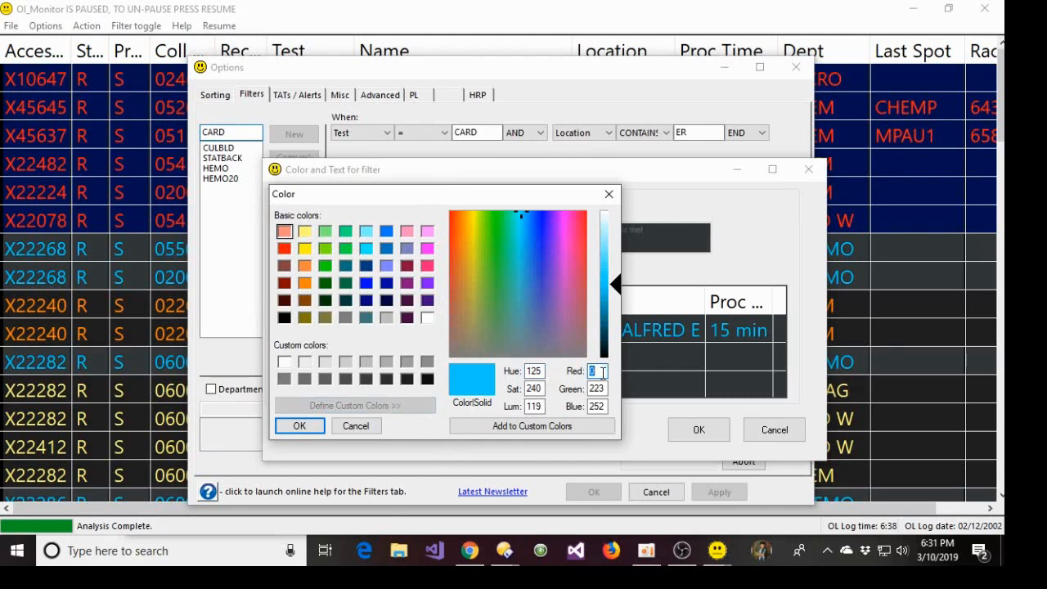
type("227")
key("Tab")
type("47")
key("Tab")
type("33")
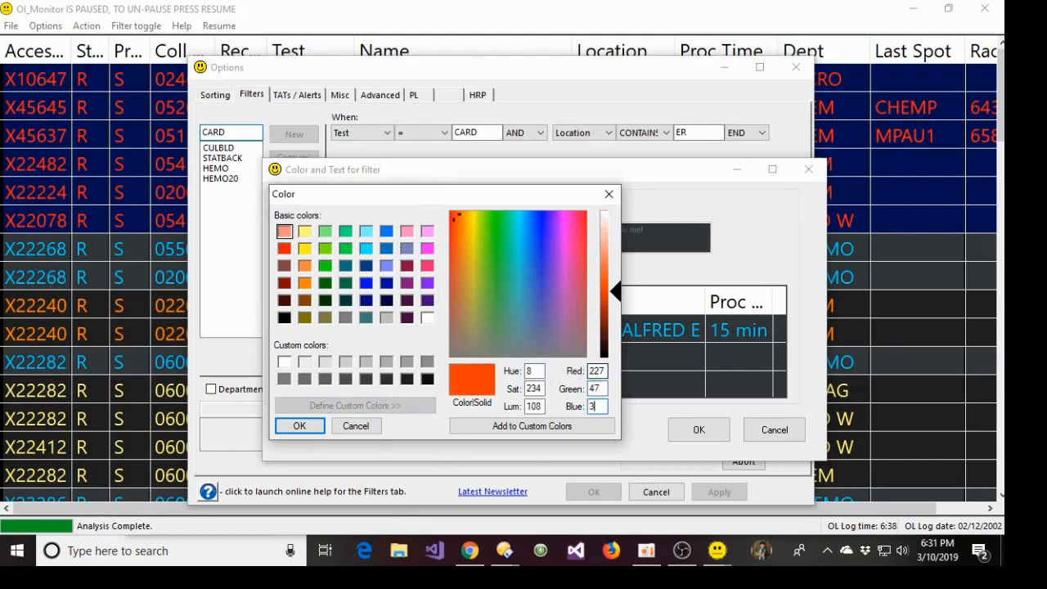
left_click(299, 424)
Set the CARD filter's ForeColor to a custom color of red 228, green 222, blue 208
left_click(335, 242)
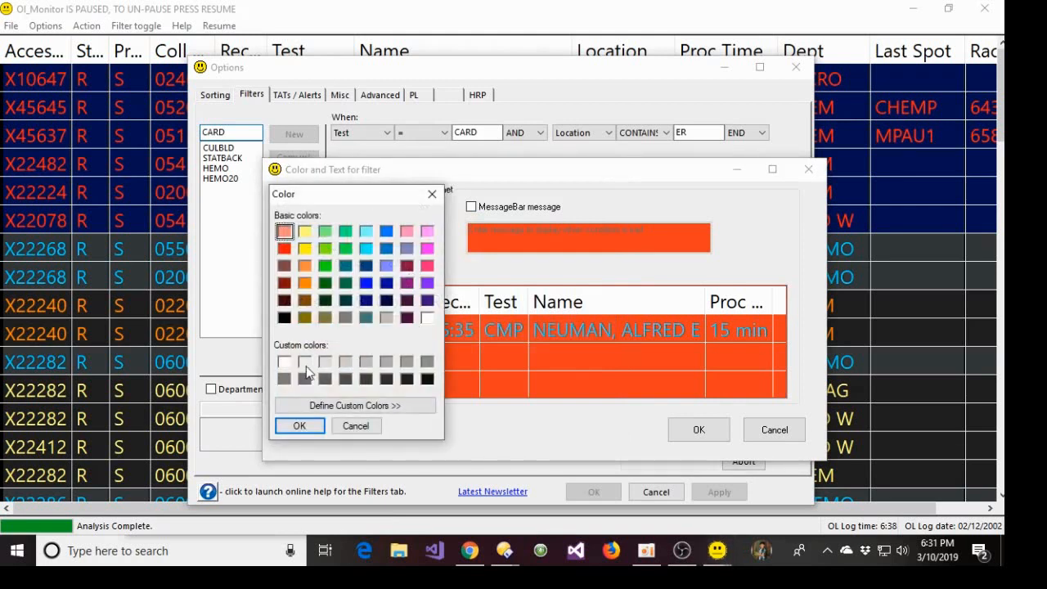
left_click(342, 405)
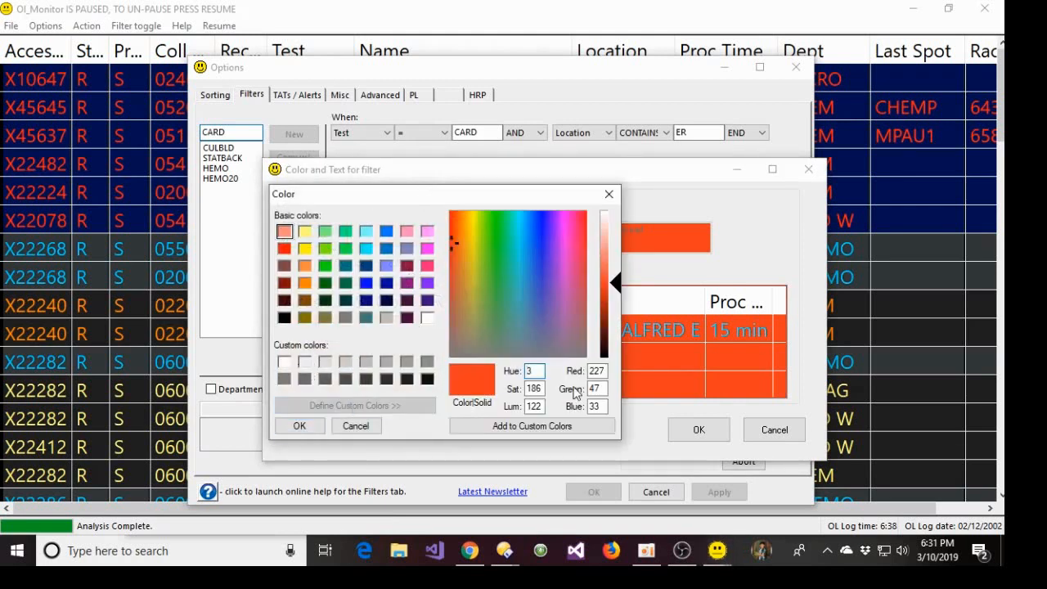
double_click(602, 372)
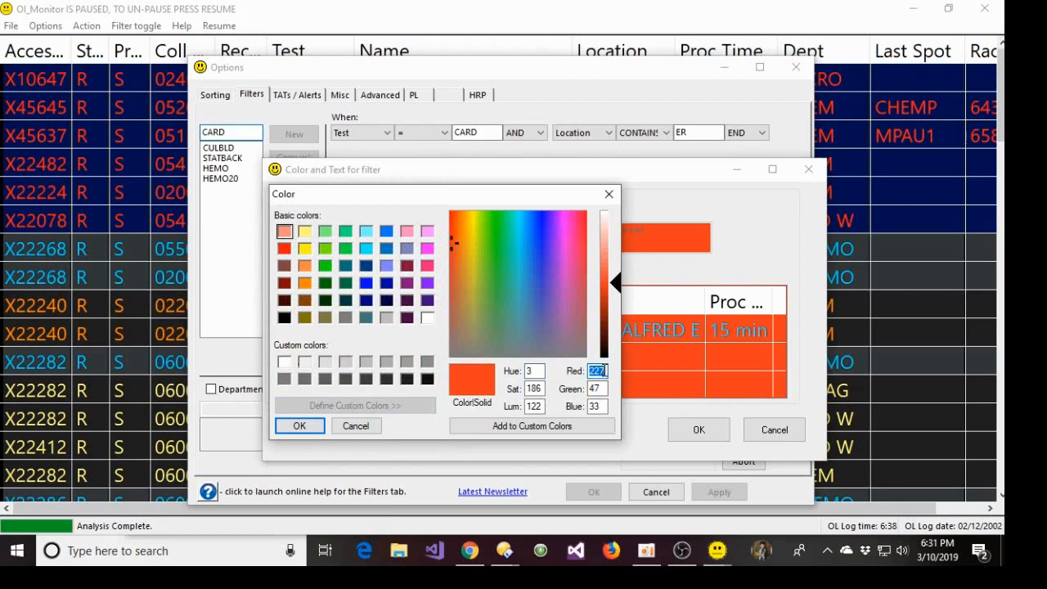
type("228")
key("Tab")
type("222")
key("Tab")
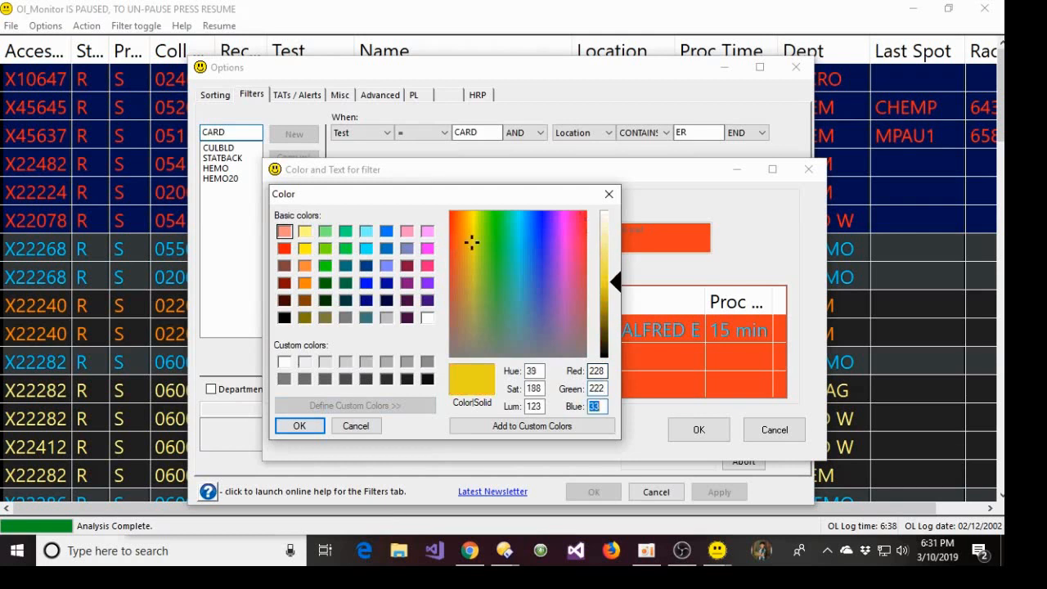
type("208")
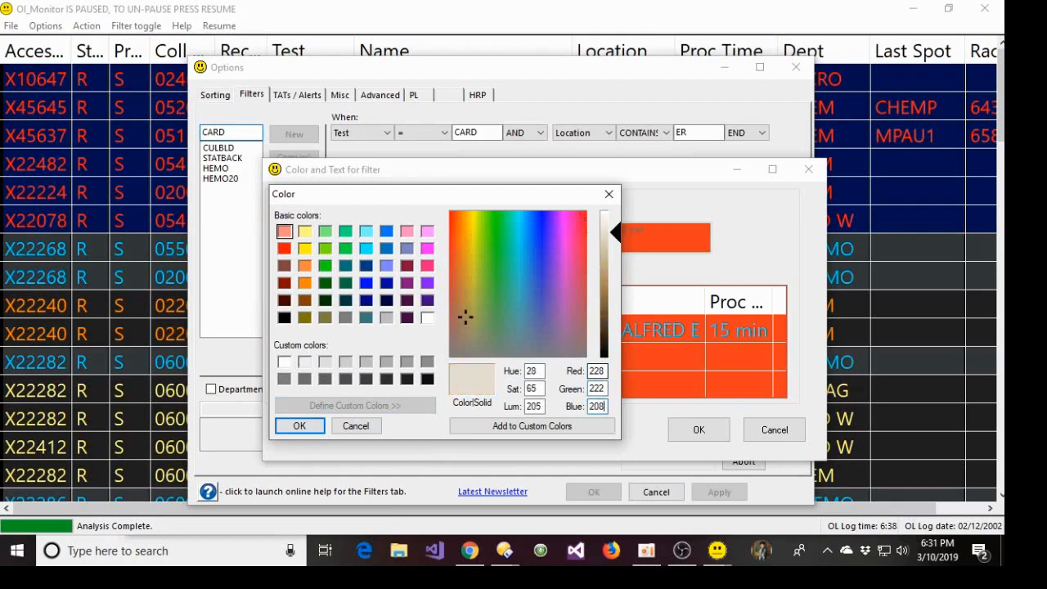
left_click(301, 426)
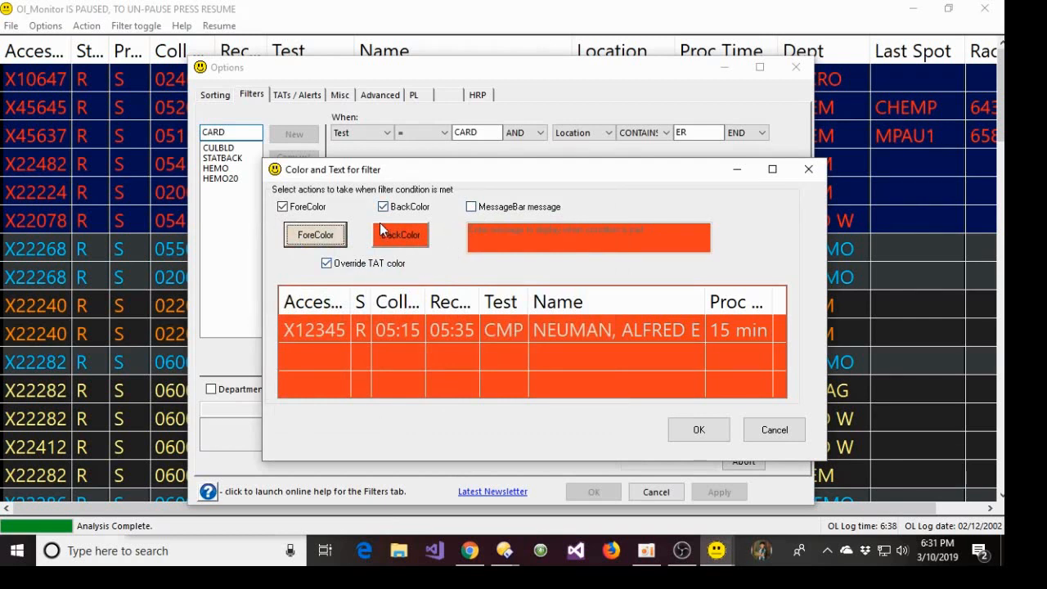
Enable the MessageBar message "ER CARDIAC!" for the CARD filter, and save the filter and the options
left_click(505, 209)
left_click_drag(651, 230, 468, 230)
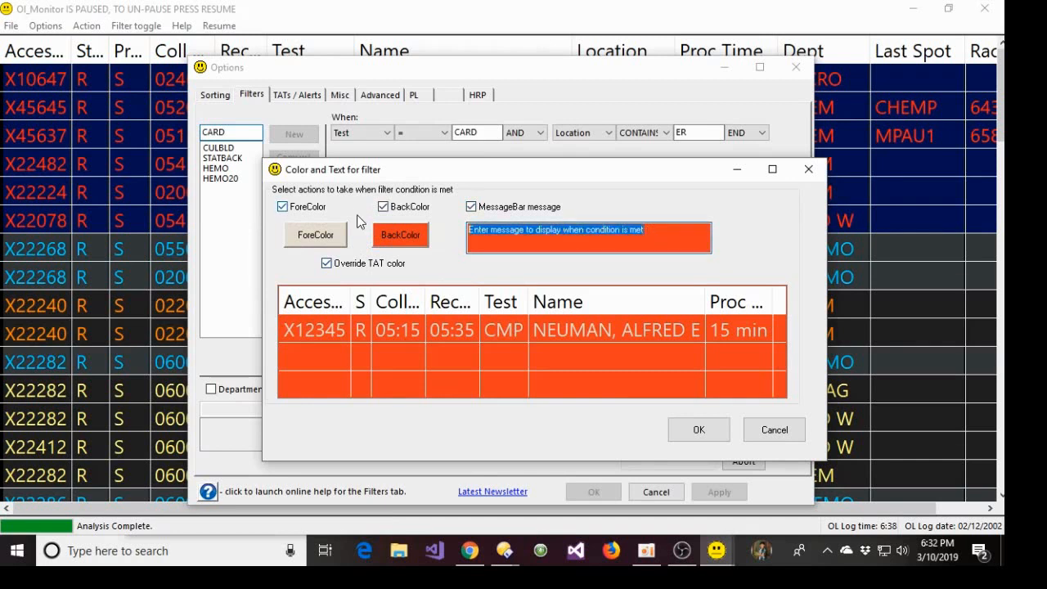
type("eR CARDIAC!")
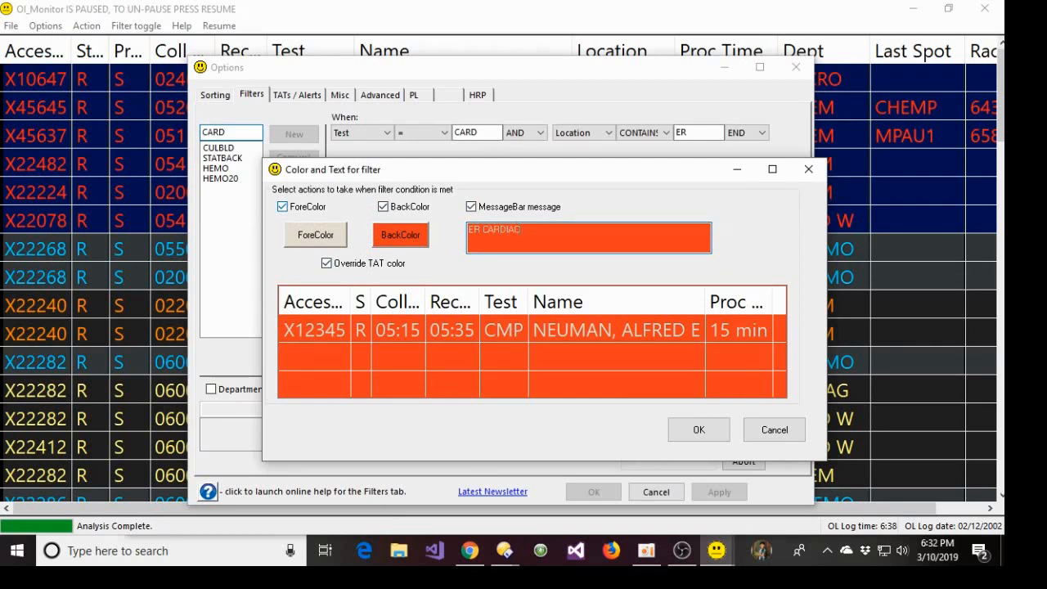
left_click(698, 430)
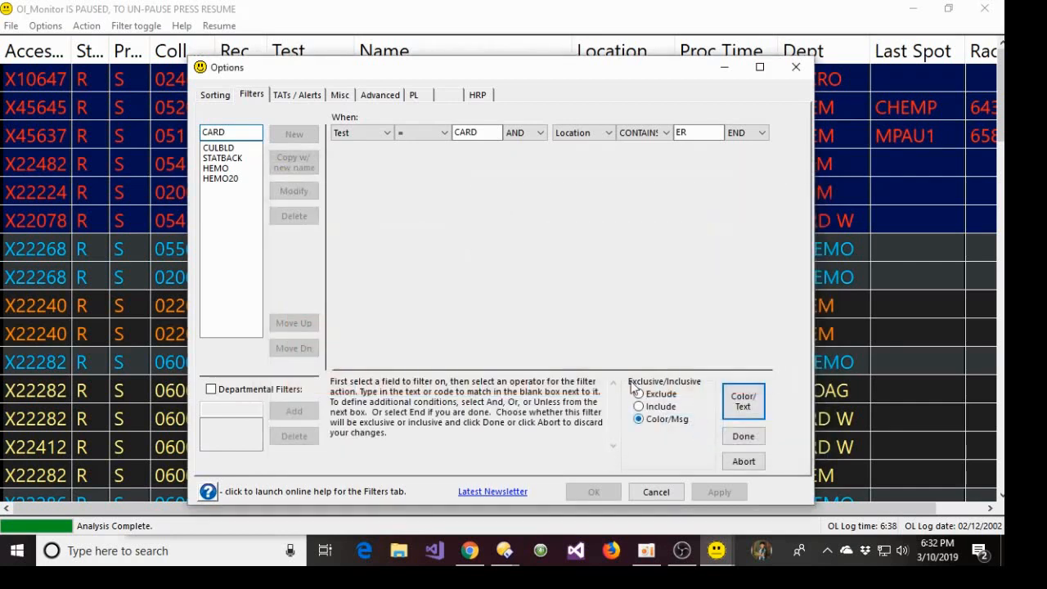
left_click(744, 438)
left_click(596, 491)
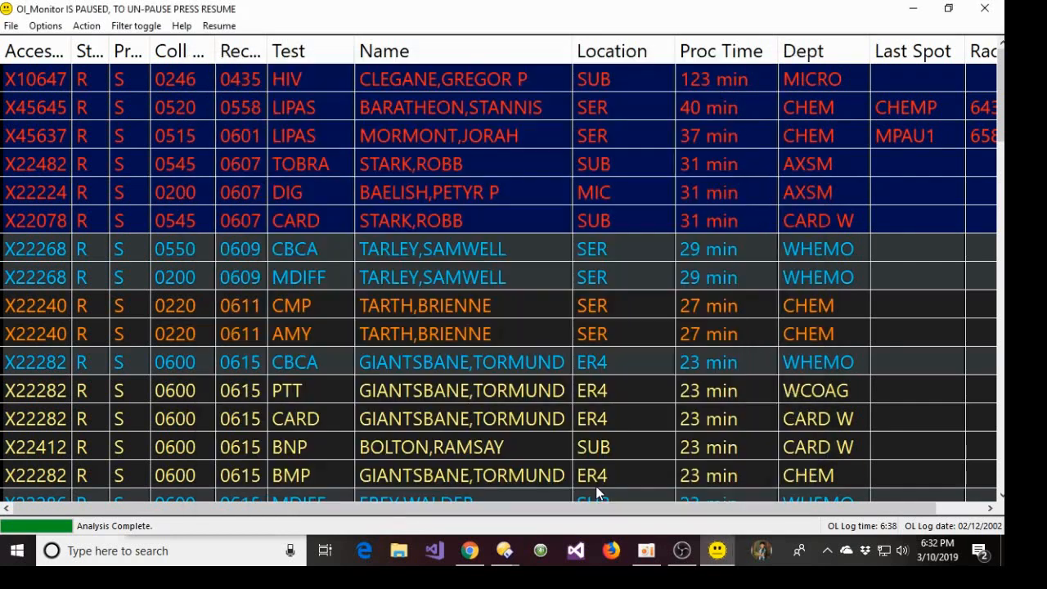
Reprocess the log and examine the CARD test rows in the list against the new filter's colors
left_click(86, 25)
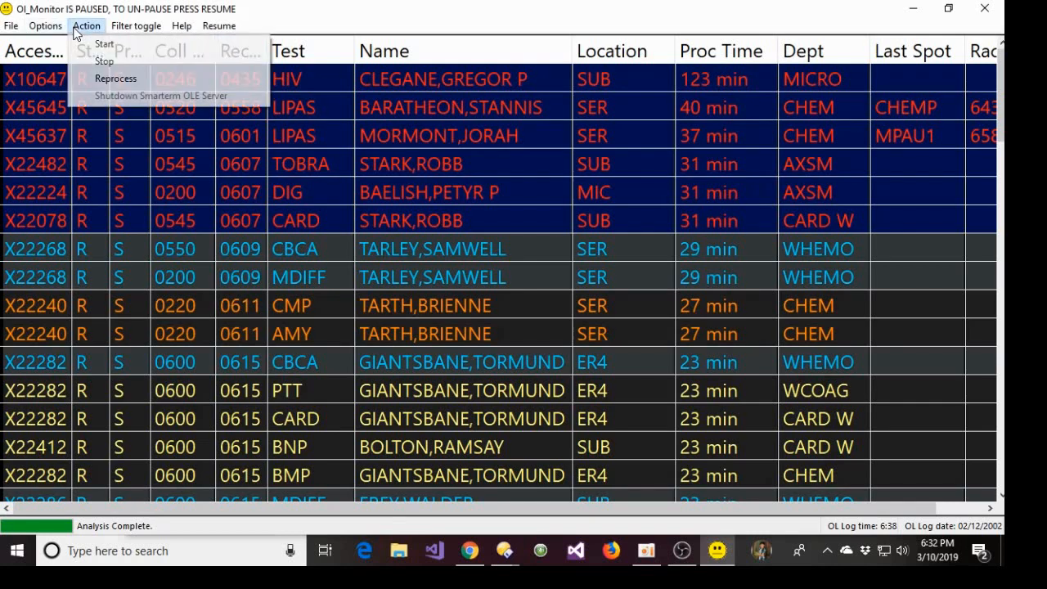
left_click(108, 78)
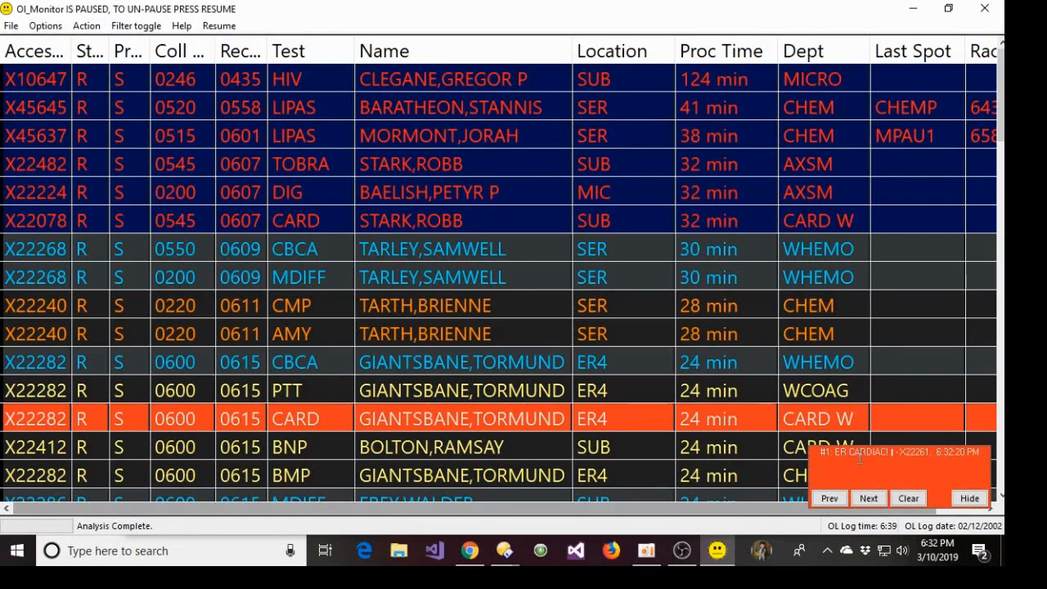
left_click(286, 412)
left_click(25, 224)
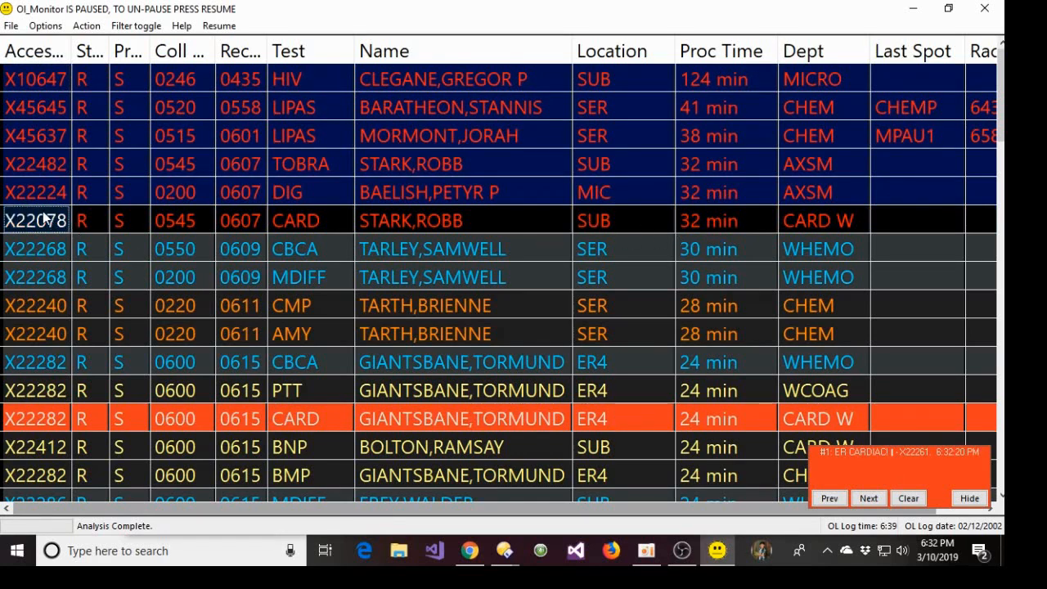
scroll(53, 235, "down", 8)
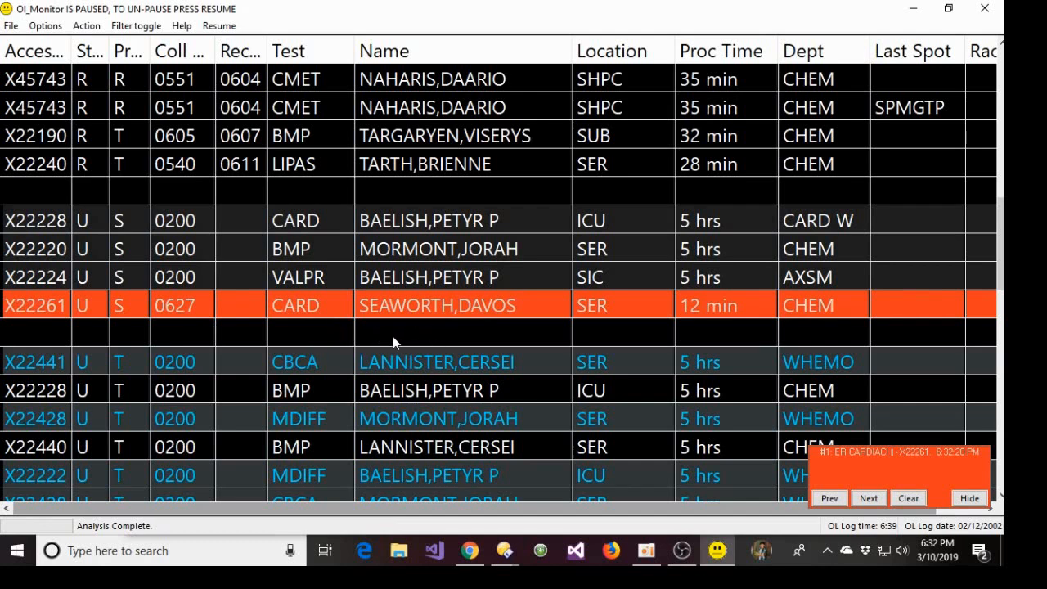
Review the CARD rows in the test list and page through the "ER CARDIAC!" alerts in the message window
scroll(392, 342, "down", 3)
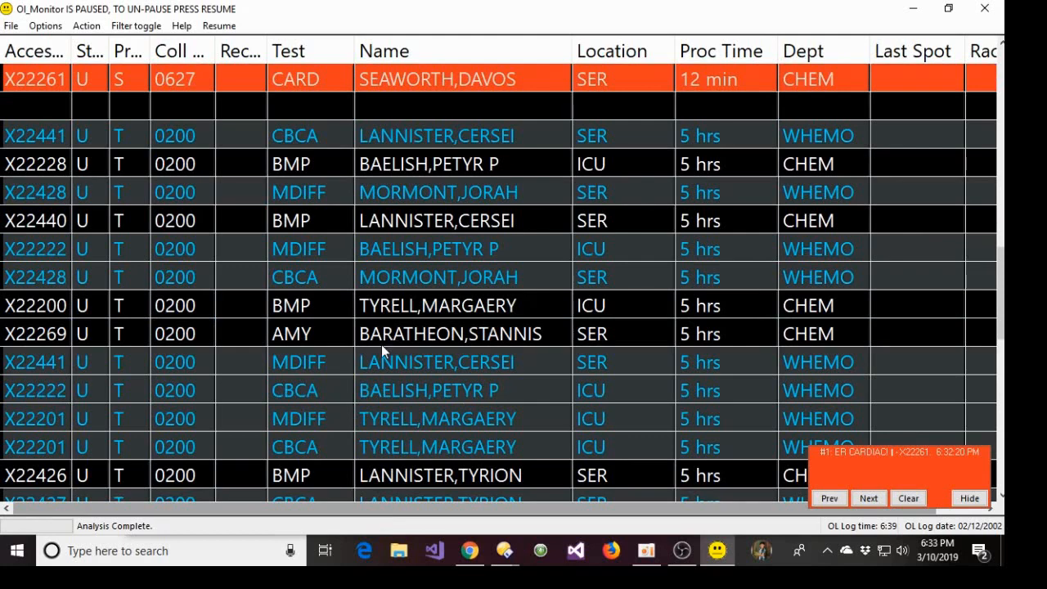
scroll(379, 343, "up", 10)
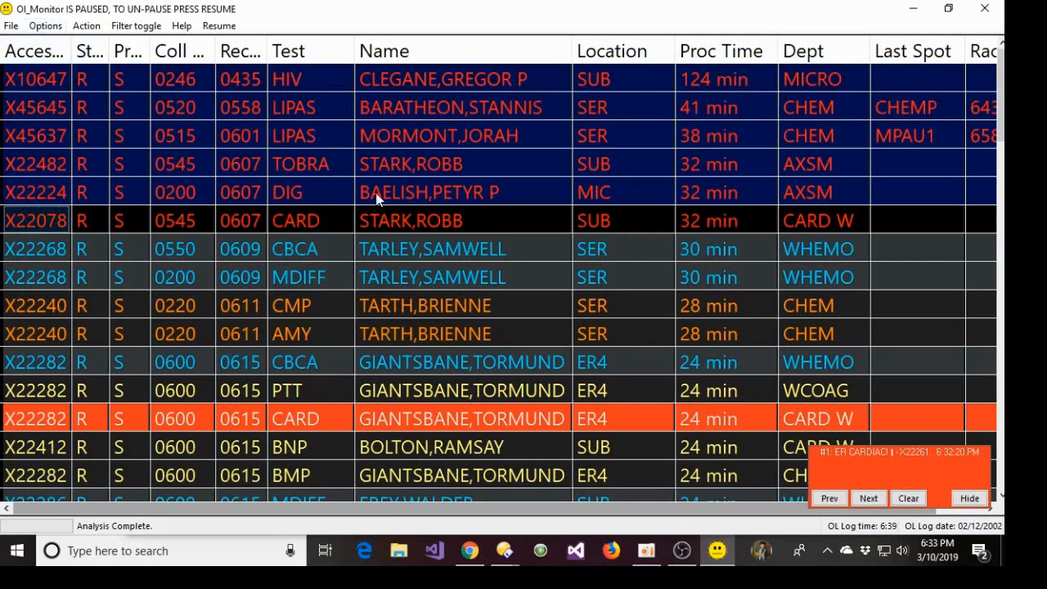
left_click(869, 498)
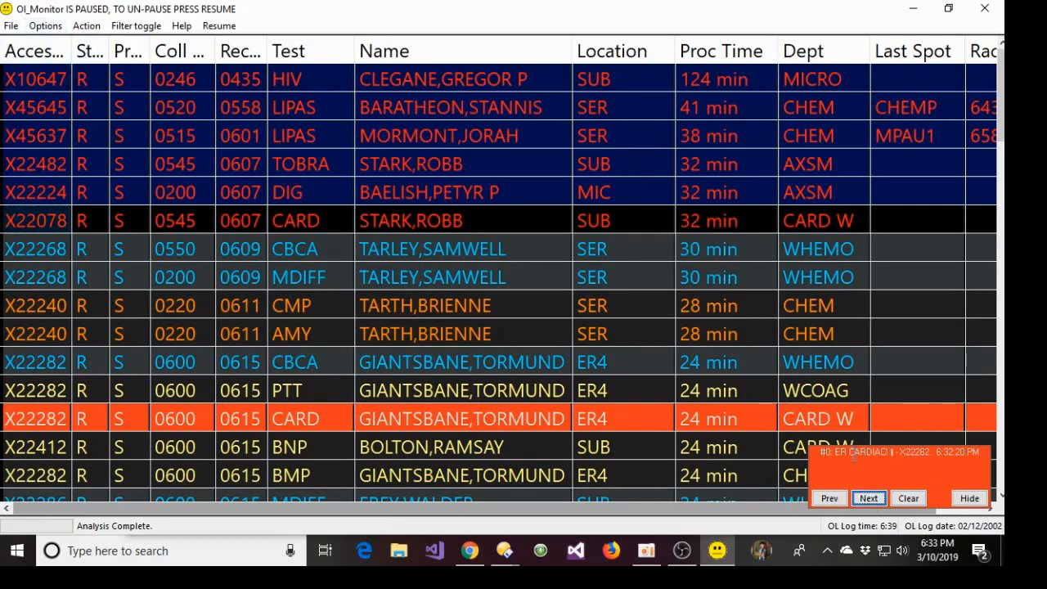
left_click(869, 498)
left_click(869, 498)
left_click(869, 499)
Create a new filter named FAC8 in the filter options
left_click(45, 25)
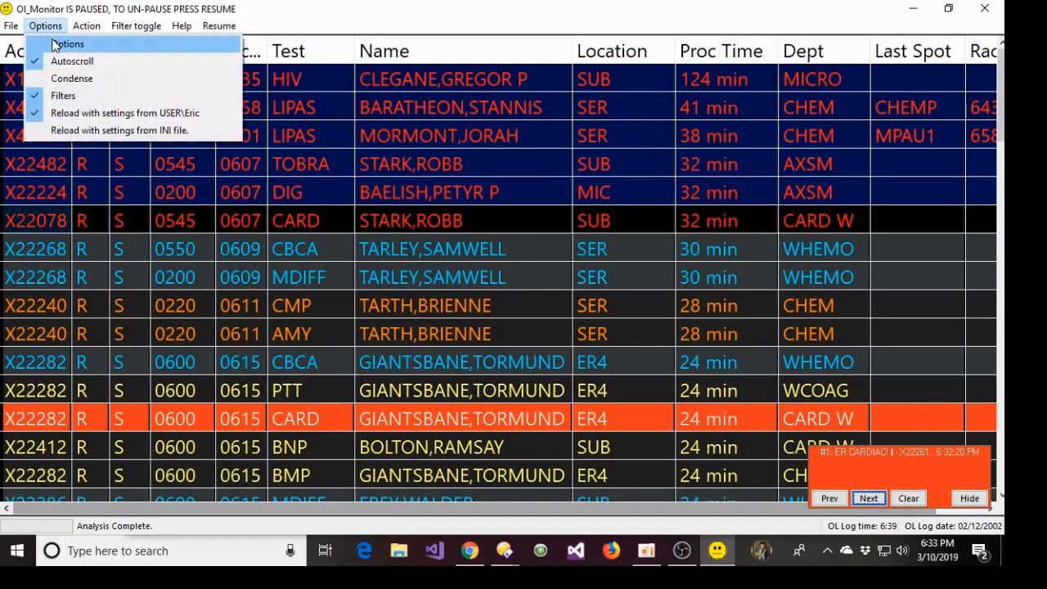
left_click(65, 45)
left_click(252, 95)
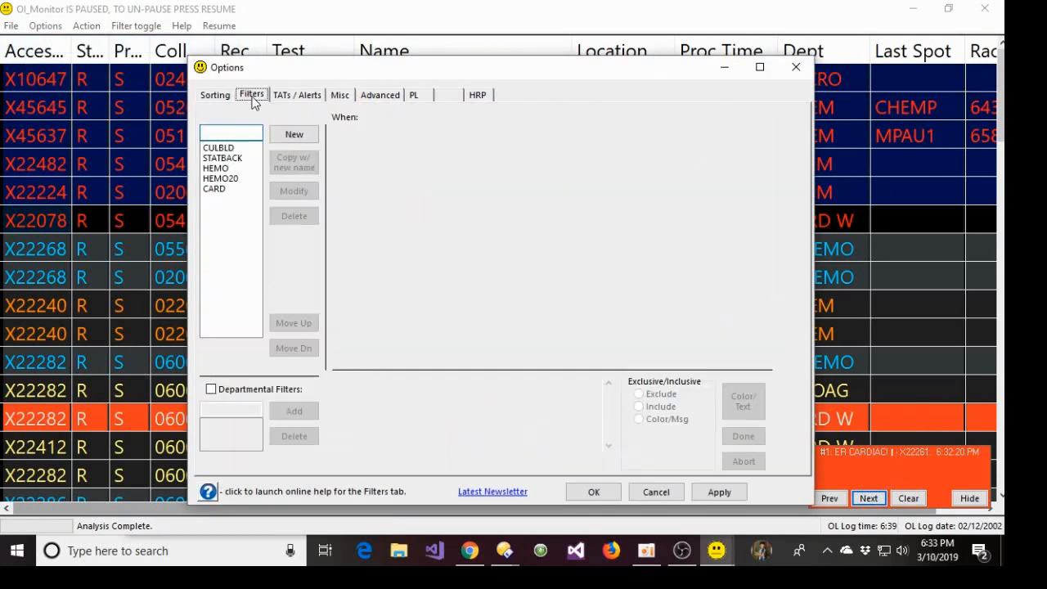
left_click(293, 136)
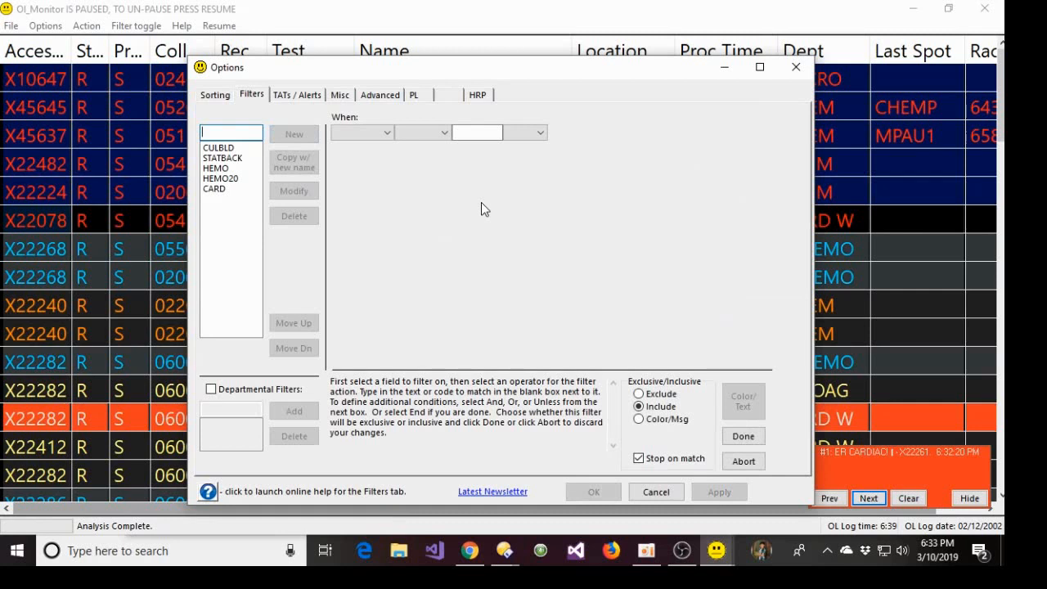
type("FAC8")
Define the FAC8 filter's condition as Test = FAC8 and close the condition with END
left_click(380, 136)
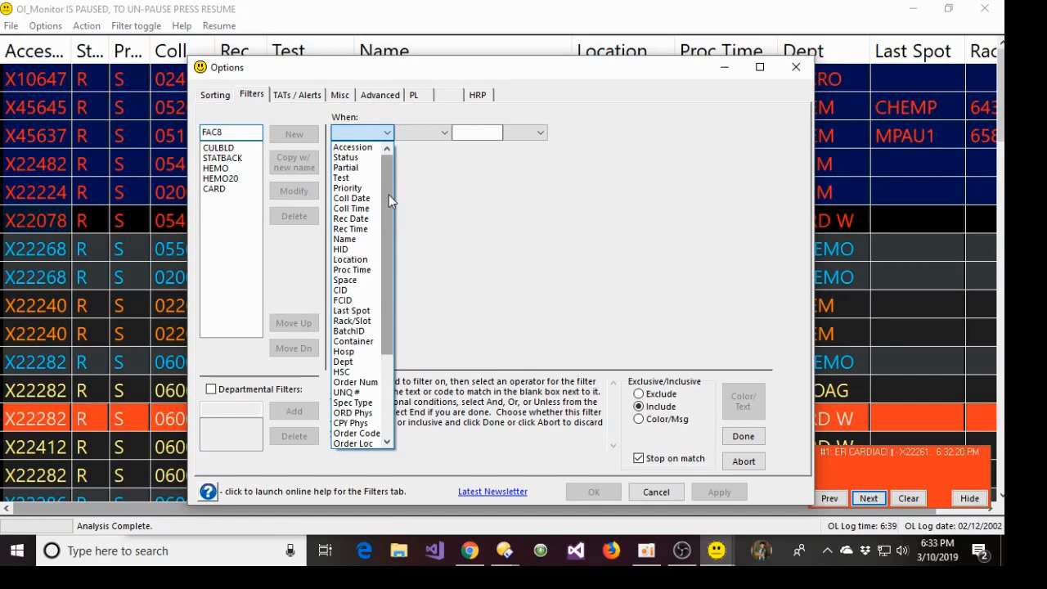
left_click(341, 178)
left_click(423, 133)
left_click(426, 147)
left_click(463, 133)
type("FA")
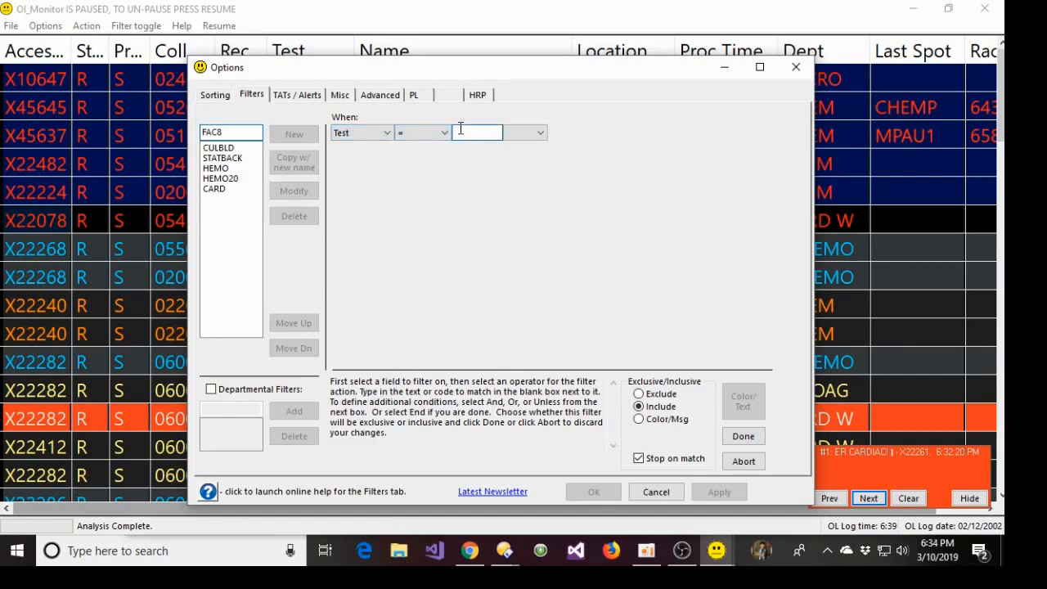
type("C8")
left_click(536, 132)
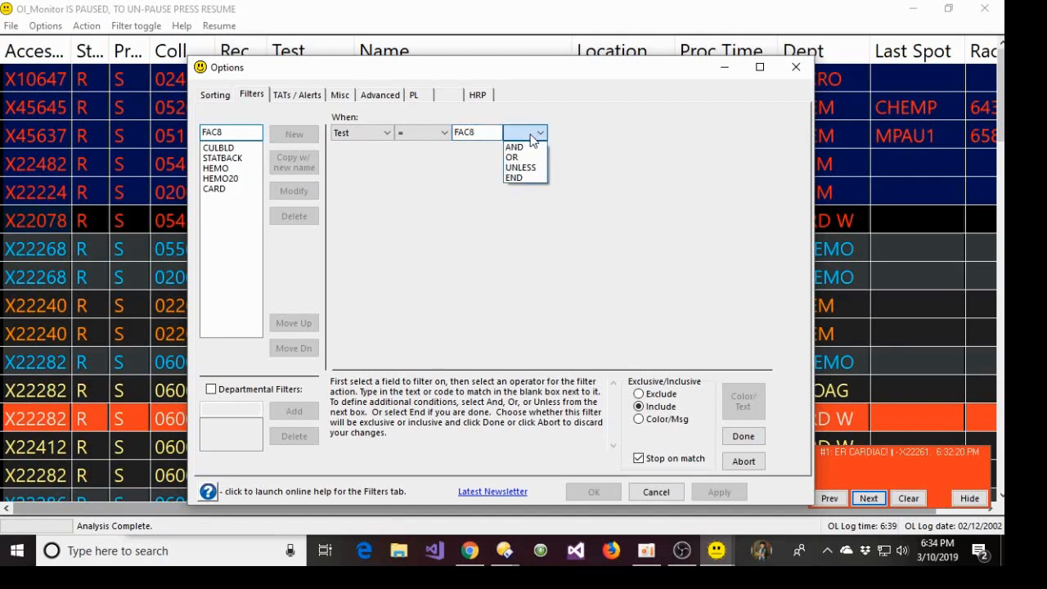
left_click(524, 178)
Make FAC8 a Color/Msg filter with both its ForeColor and BackColor disabled
left_click(683, 421)
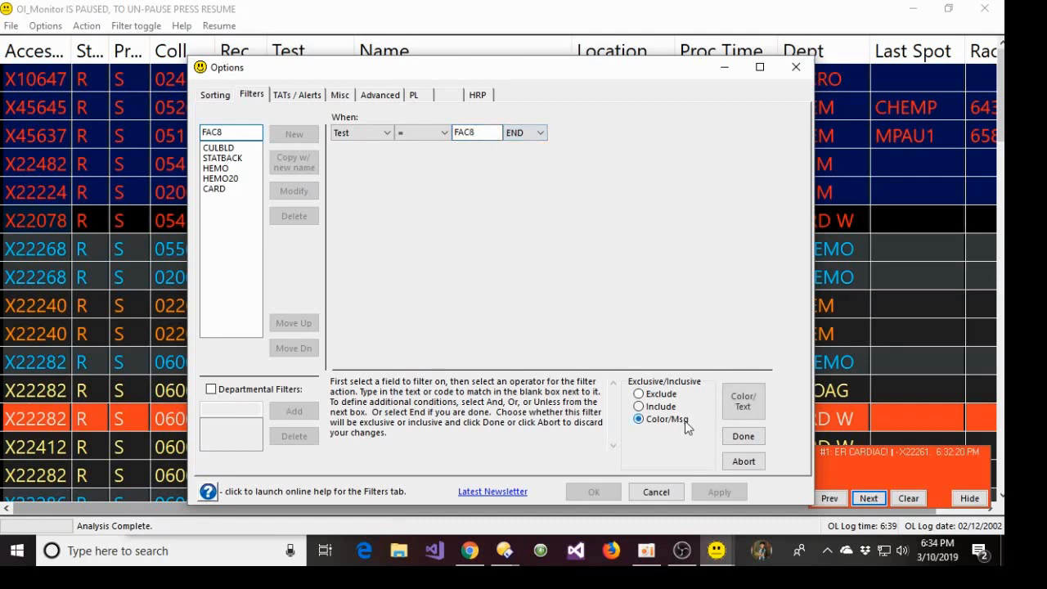
left_click(740, 405)
left_click(283, 207)
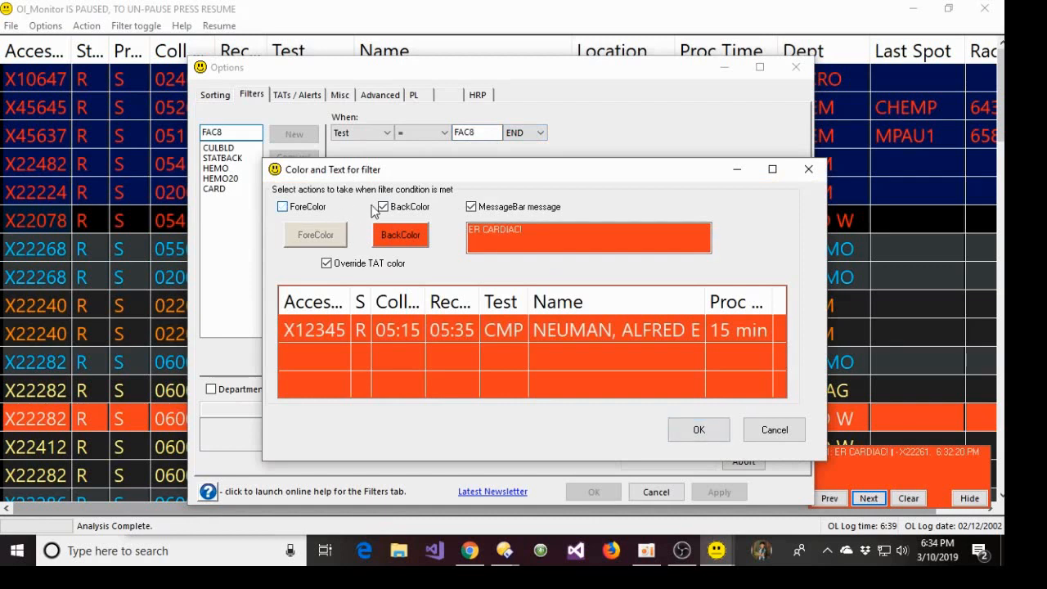
left_click(383, 207)
Set the FAC8 filter's MessageBar message to "FACTOR 8 ORDERED. PREPARE REAGENTS!", disable Override TAT color, and accept the settings
left_click_drag(536, 230, 454, 229)
type("FAC")
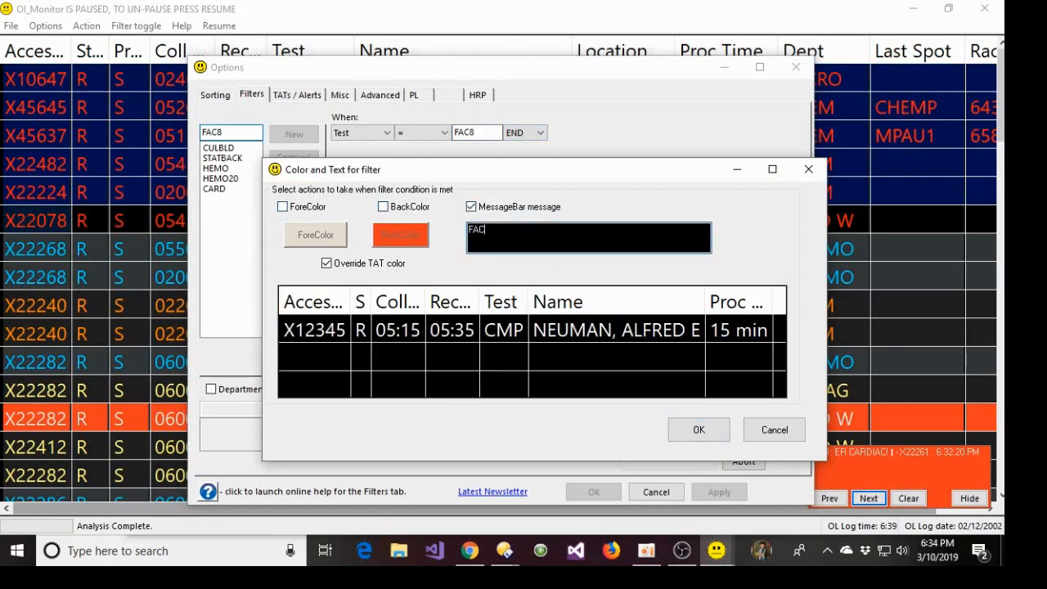
type("TOR 8 ORDERED. PREP")
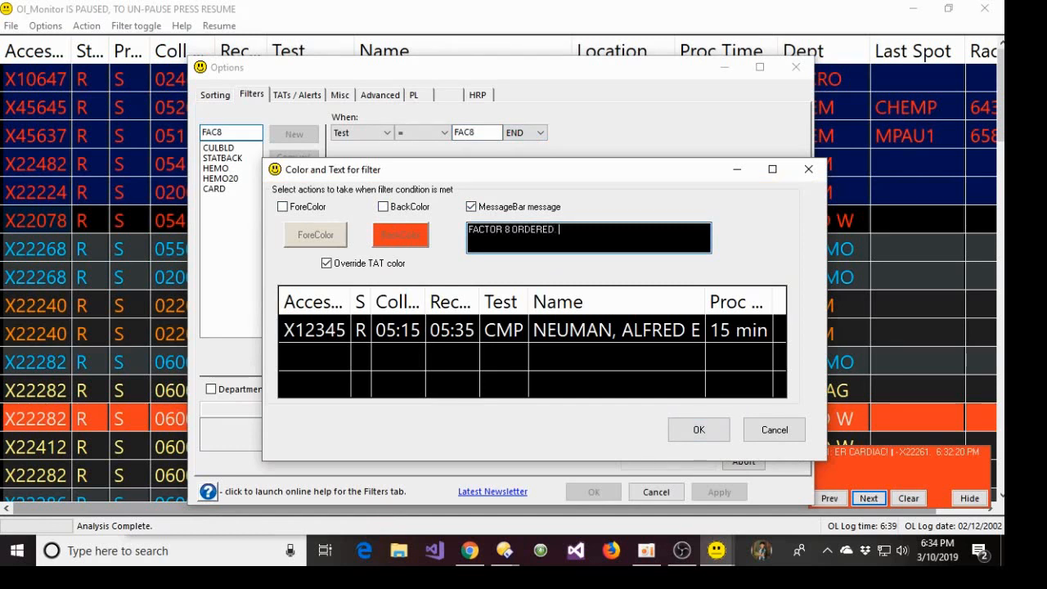
type("ARE REAGENTS!")
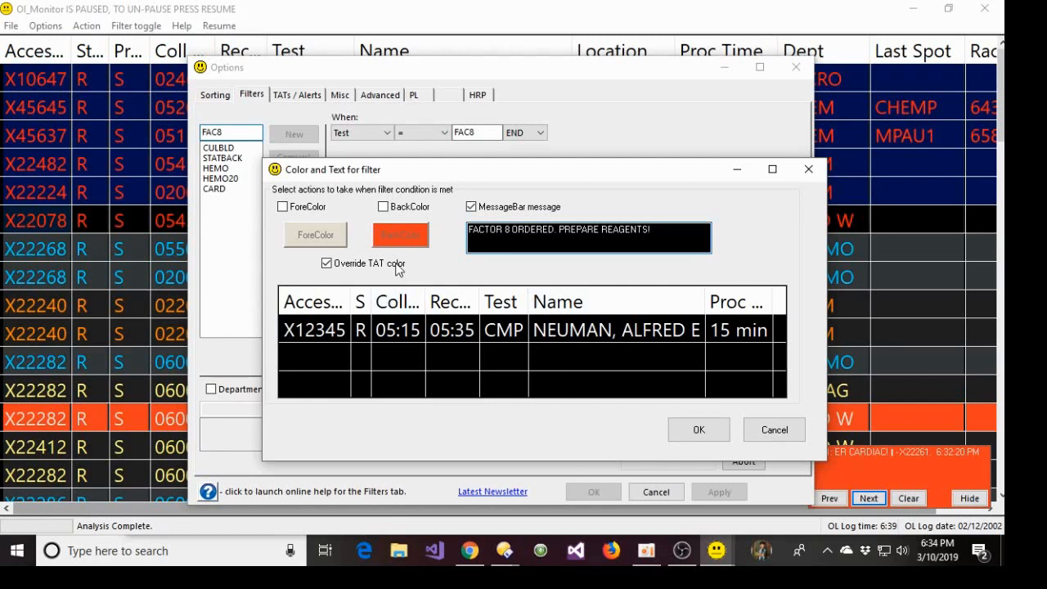
mouse_move(390, 269)
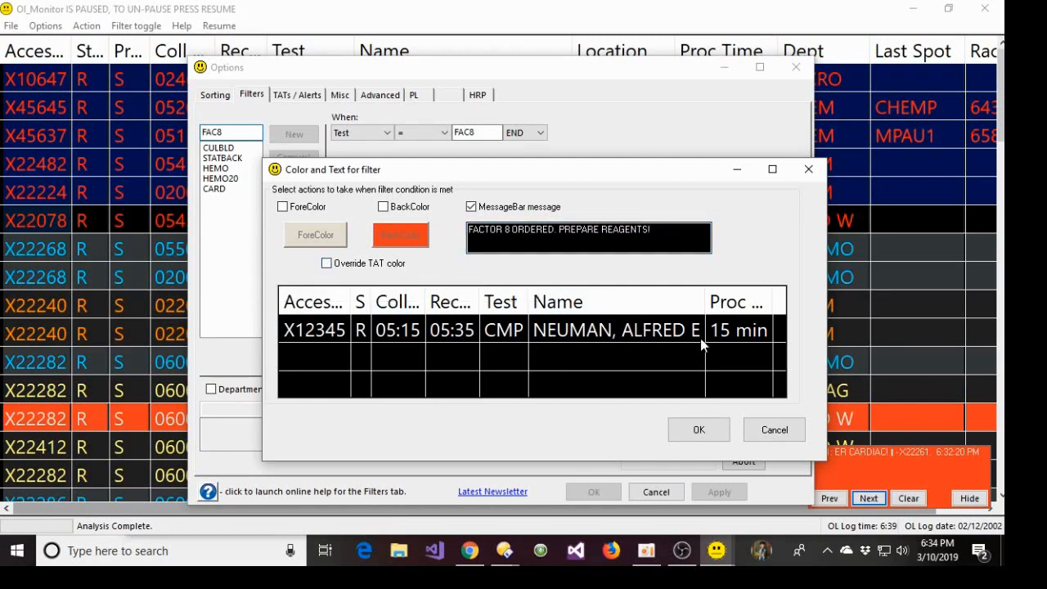
left_click(691, 430)
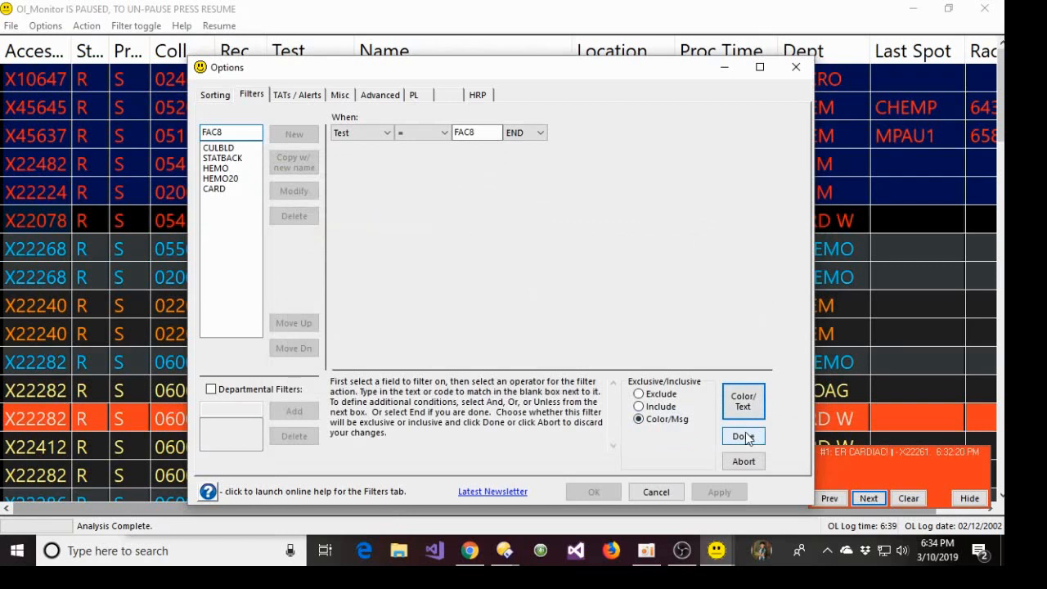
Save the FAC8 filter and the options, and reprocess the log
left_click(744, 437)
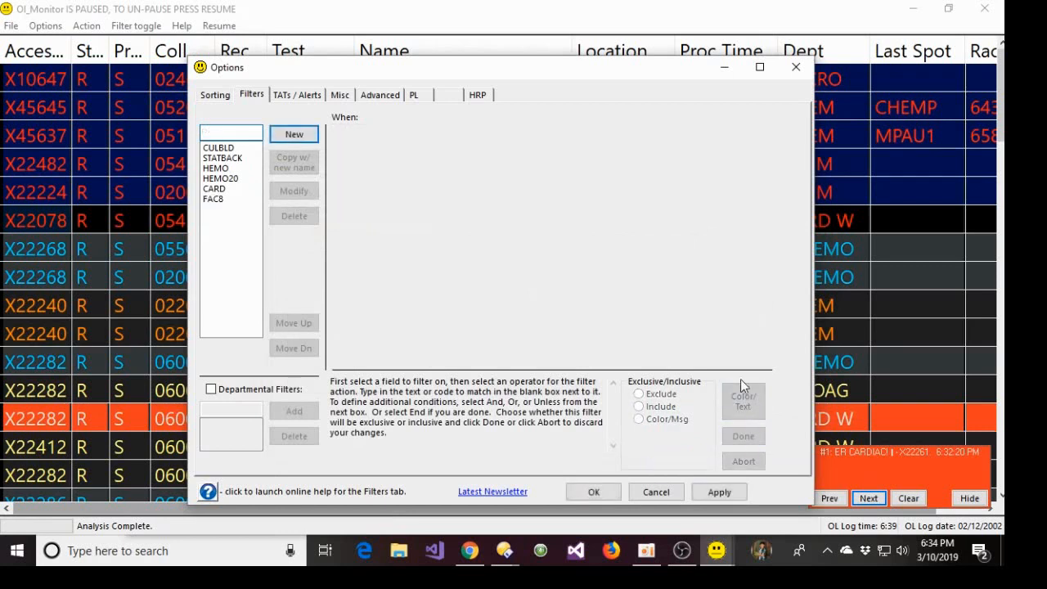
left_click(594, 492)
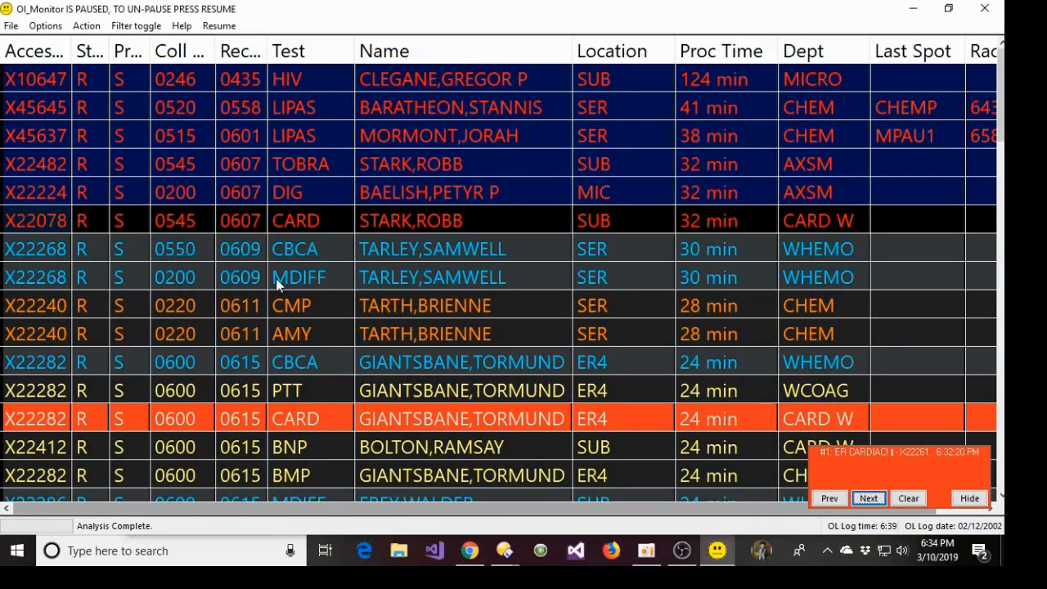
left_click(86, 25)
left_click(115, 82)
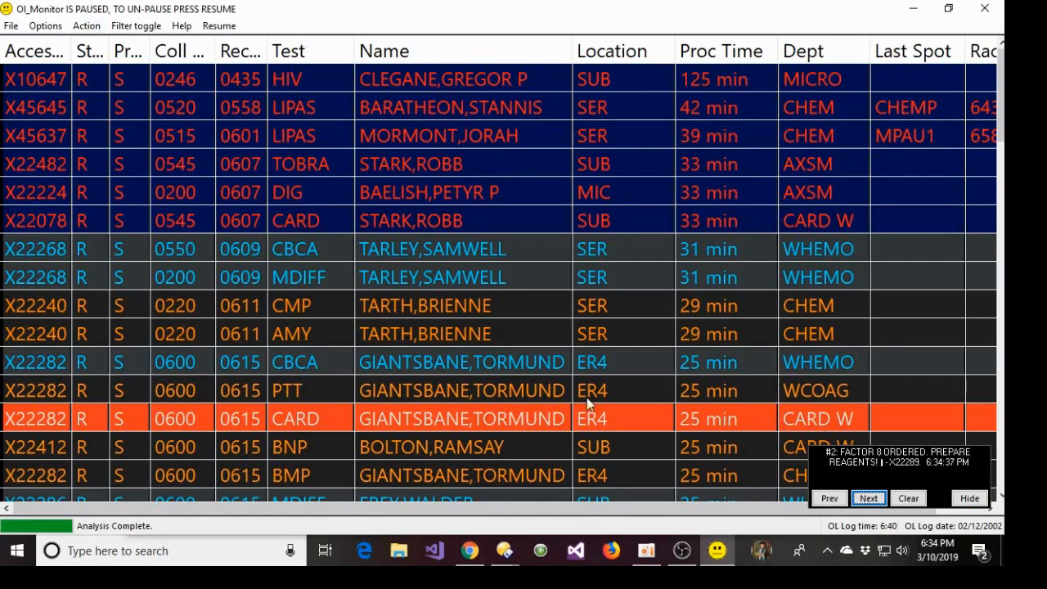
Find the FAC8 test row in the list and select its accession cell
scroll(397, 320, "down", 10)
left_click(372, 311)
scroll(372, 319, "down", 10)
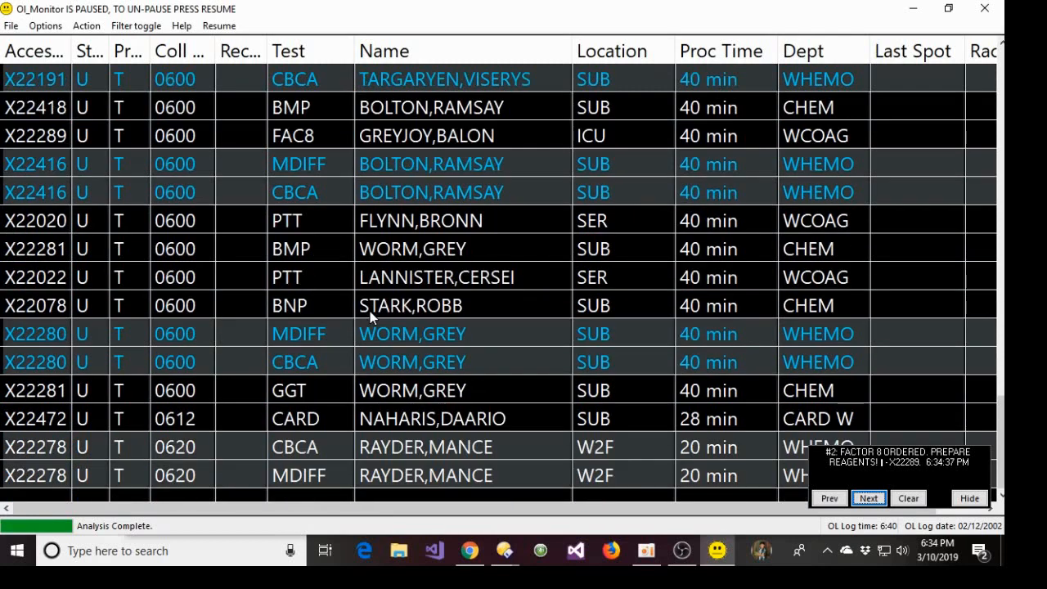
scroll(370, 311, "up", 3)
left_click(10, 367)
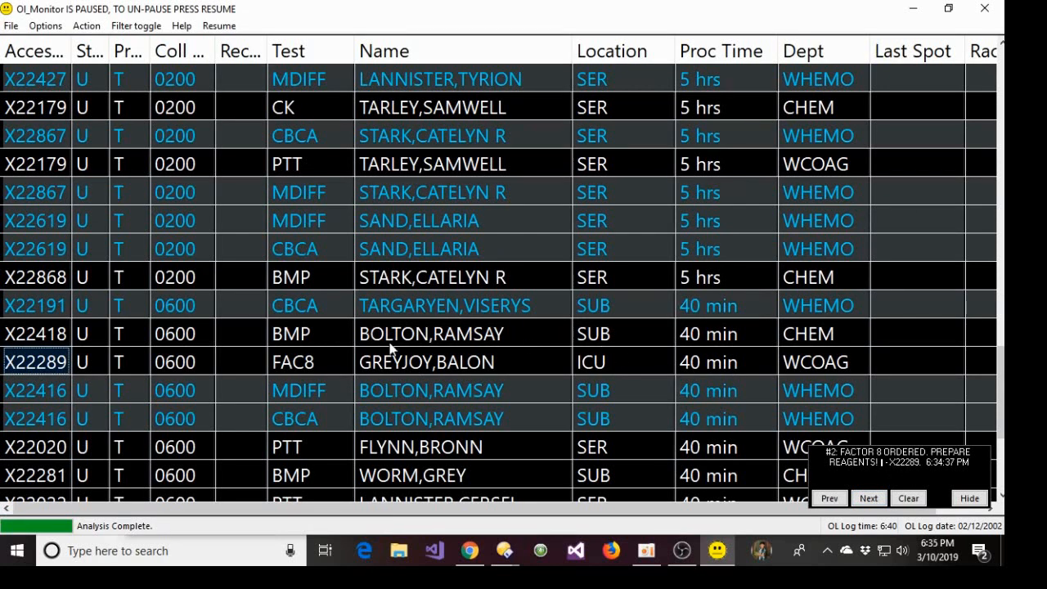
Examine the row colors across the whole test list, from the uncollected tests back to the first STAT rows
scroll(389, 347, "down", 3)
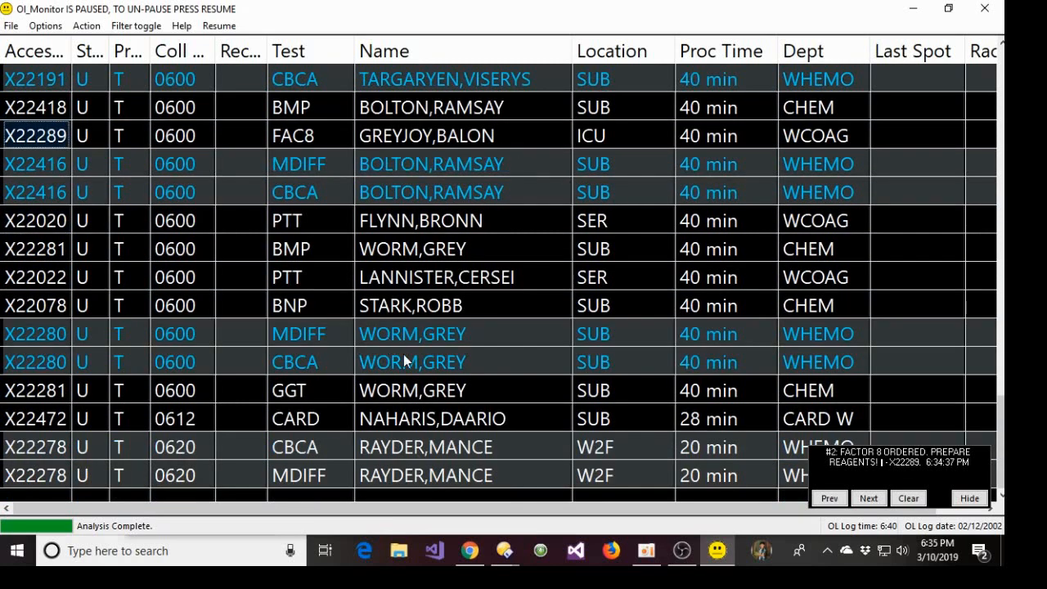
scroll(403, 354, "up", 3)
scroll(403, 360, "up", 6)
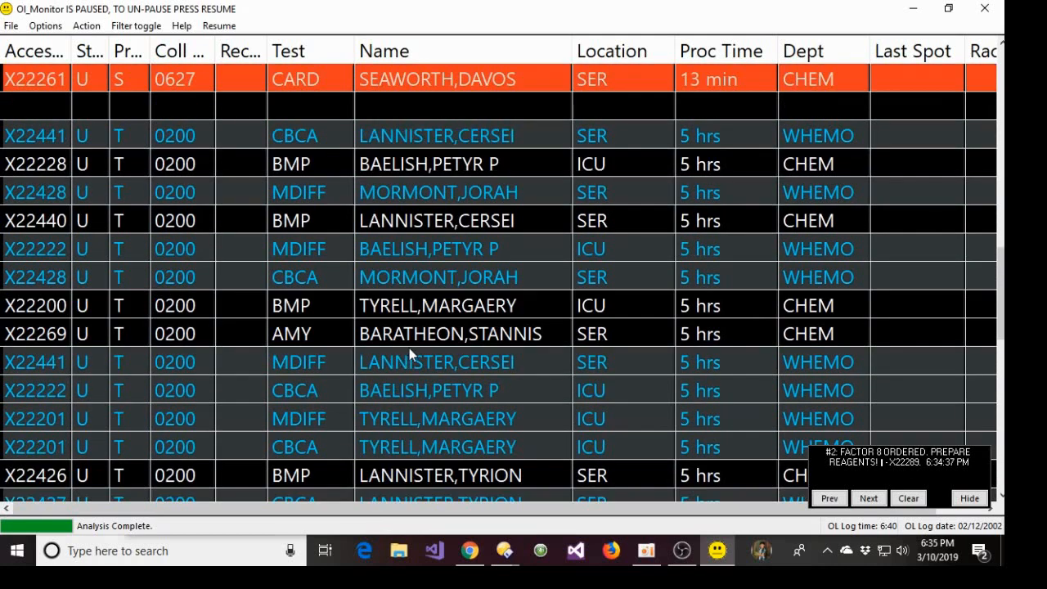
scroll(409, 354, "up", 3)
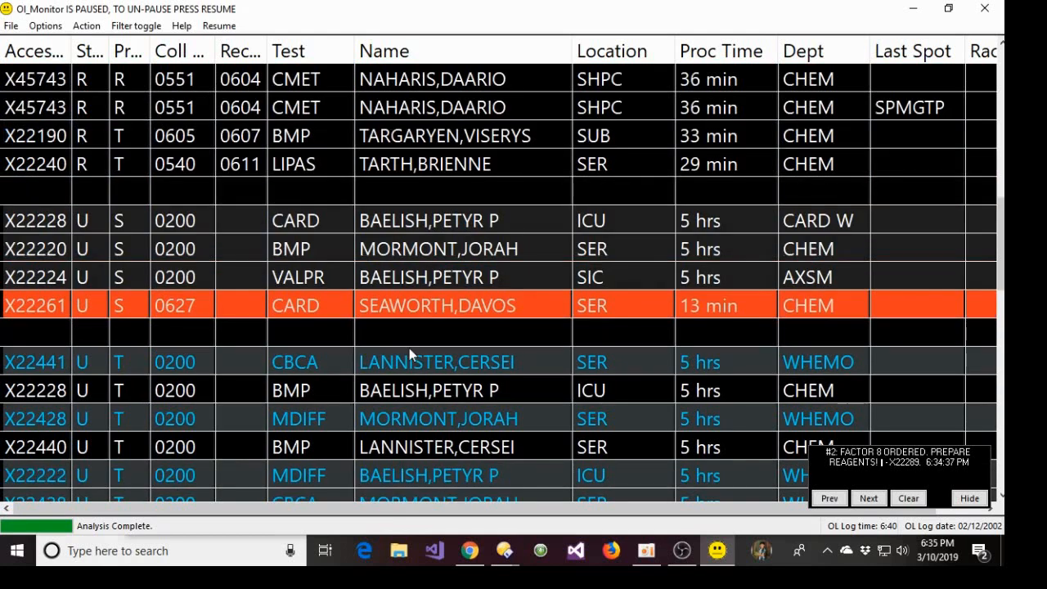
scroll(411, 354, "up", 3)
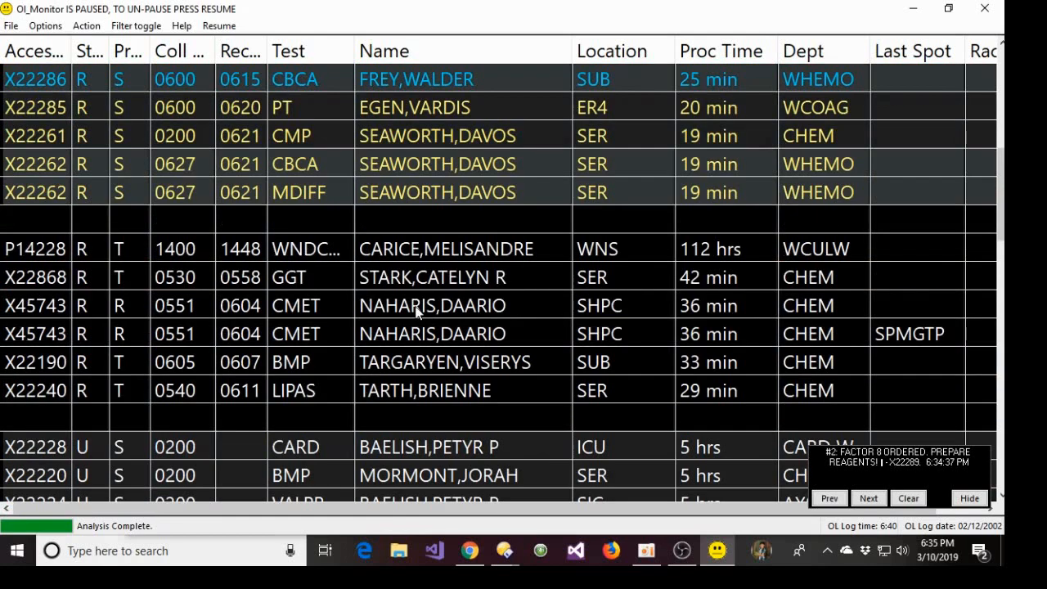
scroll(418, 310, "down", 3)
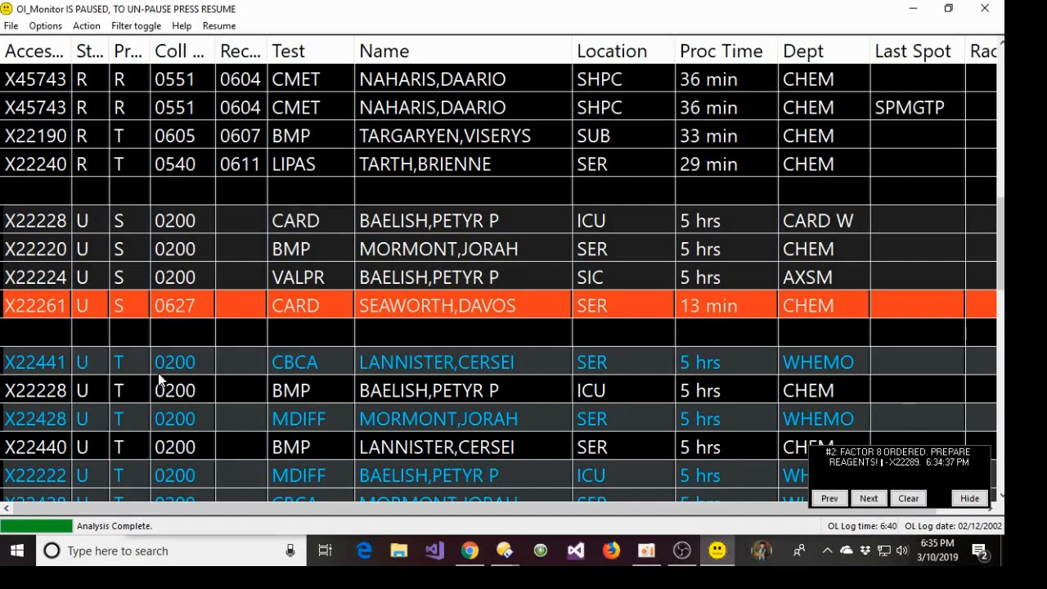
scroll(160, 378, "up", 10)
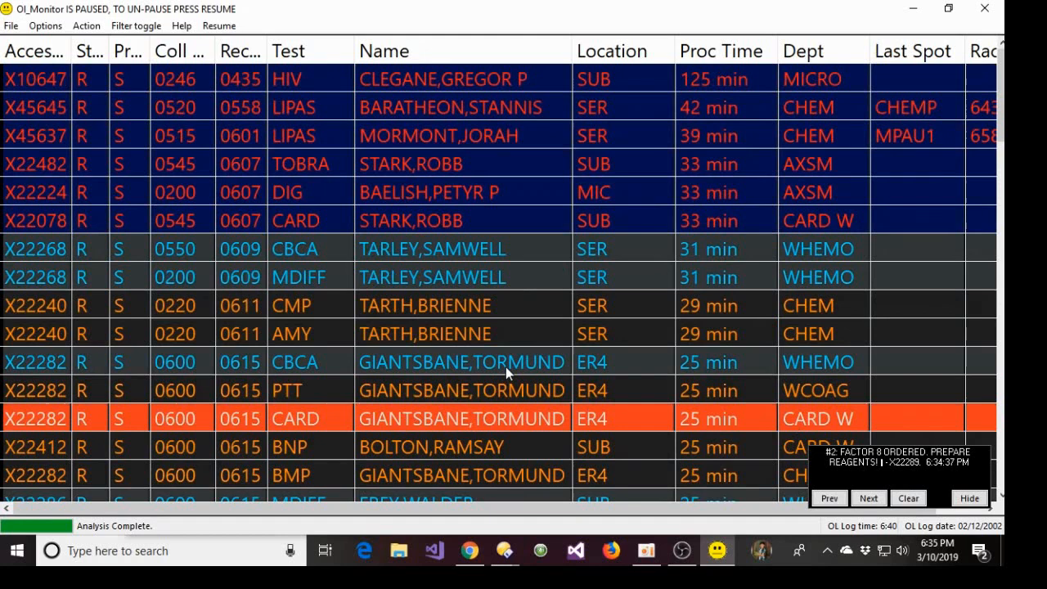
Page through the alerts in the message window and clear them all
left_click(869, 498)
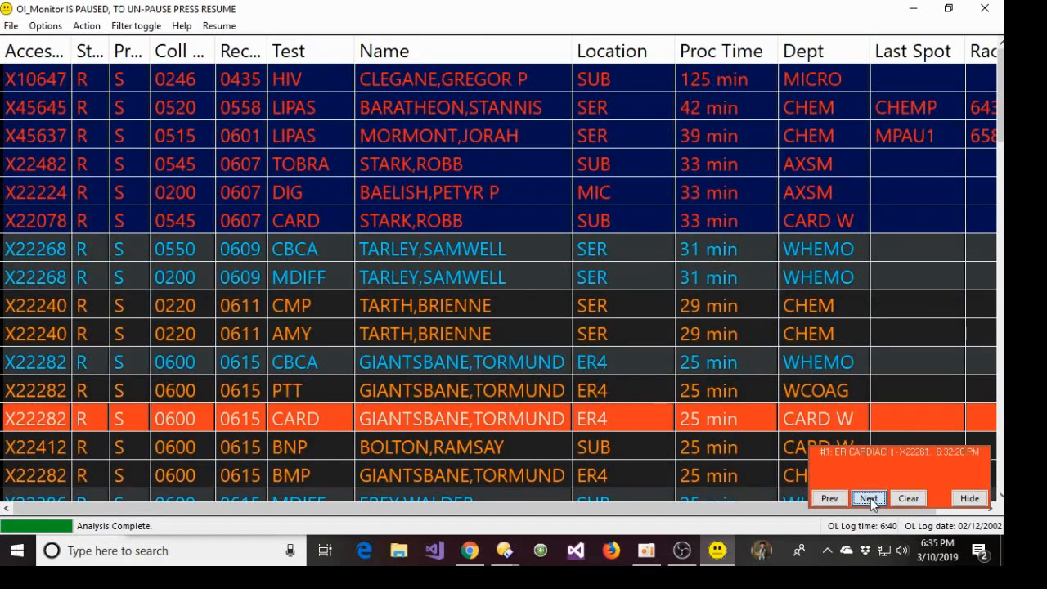
left_click(871, 498)
left_click(871, 498)
left_click(909, 502)
left_click(908, 500)
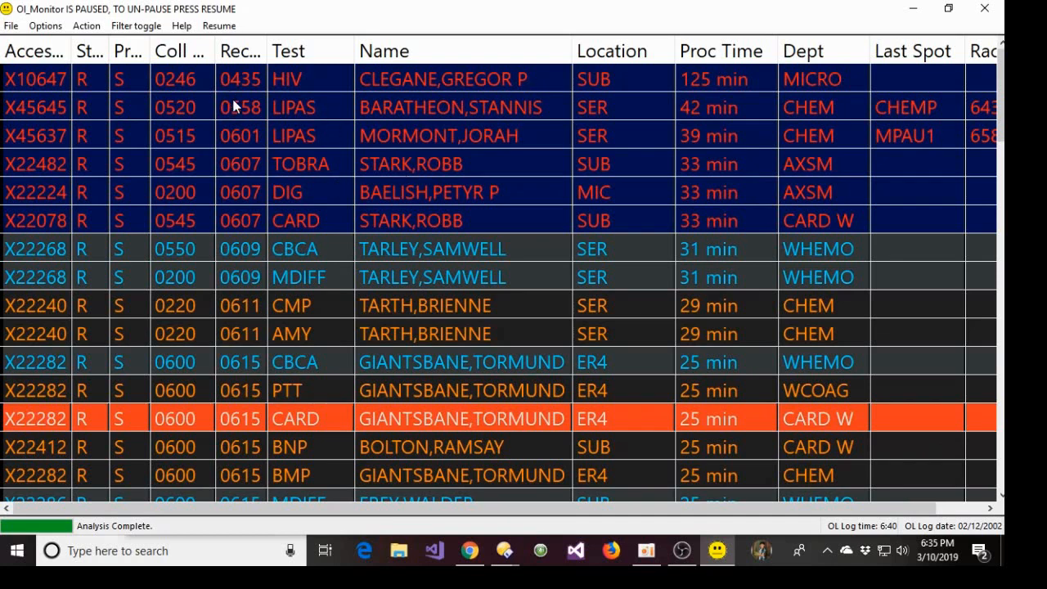
View the Advanced and Misc options, and open the latest newsletter in the browser
left_click(45, 26)
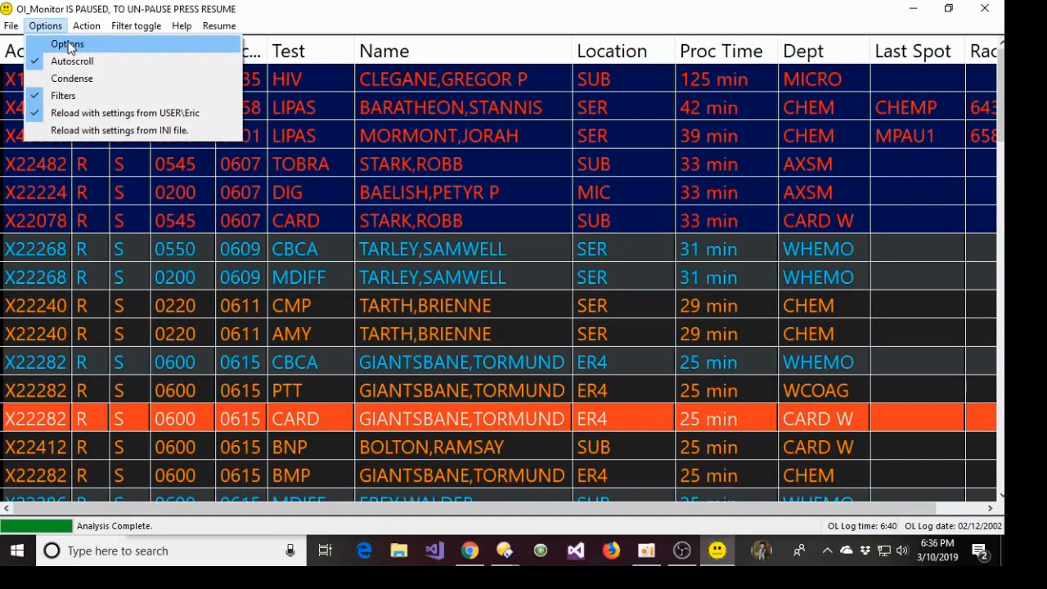
left_click(68, 45)
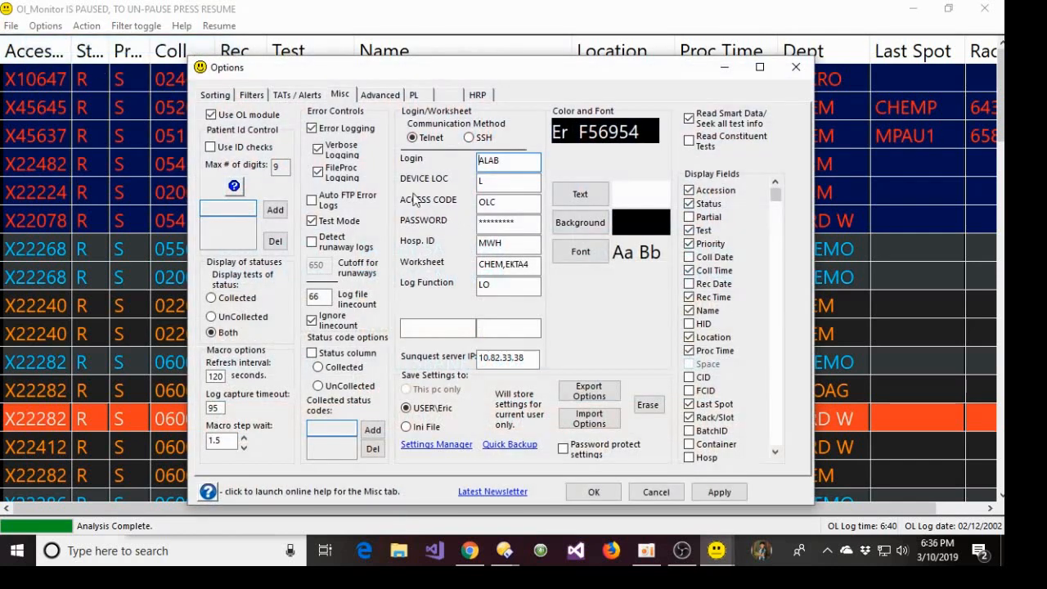
left_click(372, 95)
left_click(341, 95)
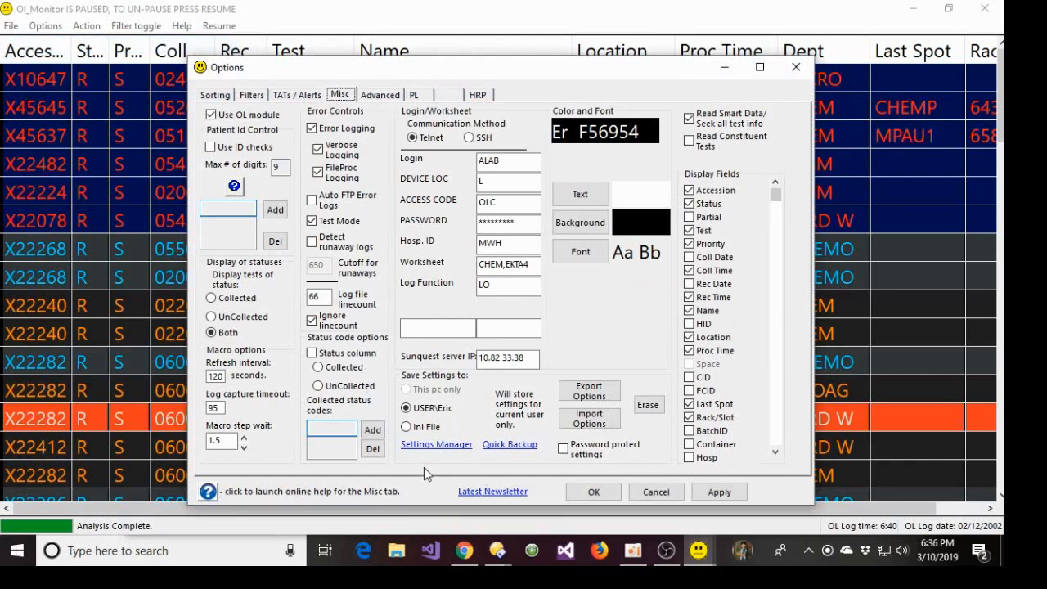
left_click(492, 493)
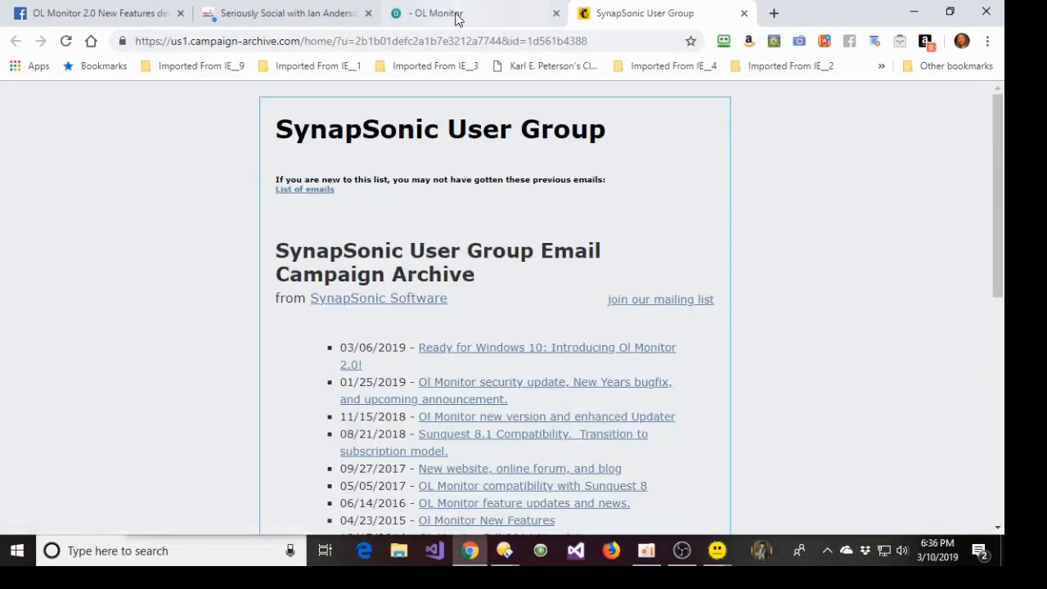
Switch to the OL Monitor Upgrade page and examine the upgrade explanation and the discount and maintenance fee tables
left_click(456, 16)
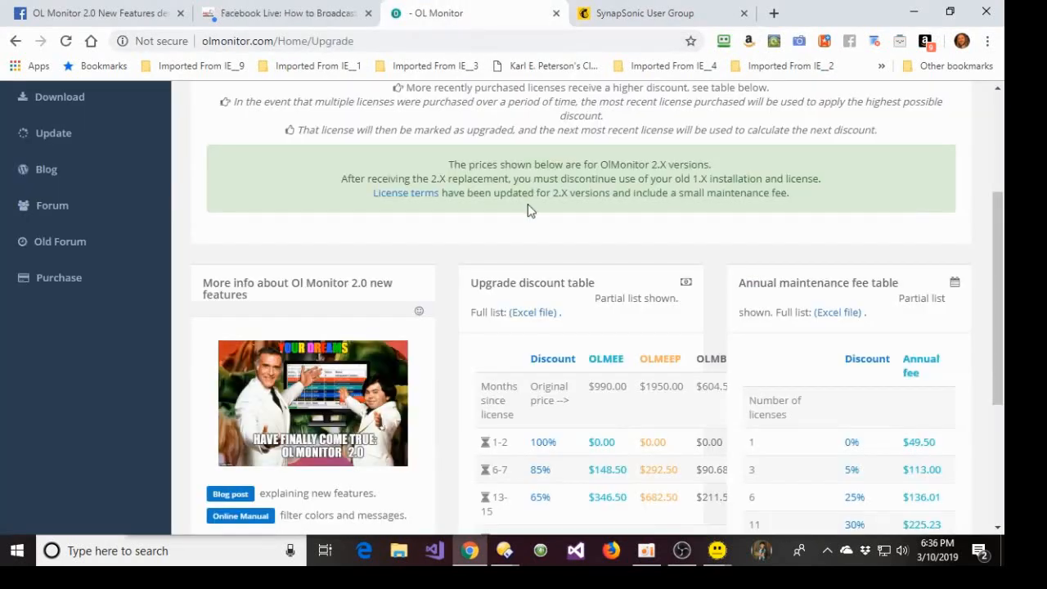
scroll(527, 204, "up", 3)
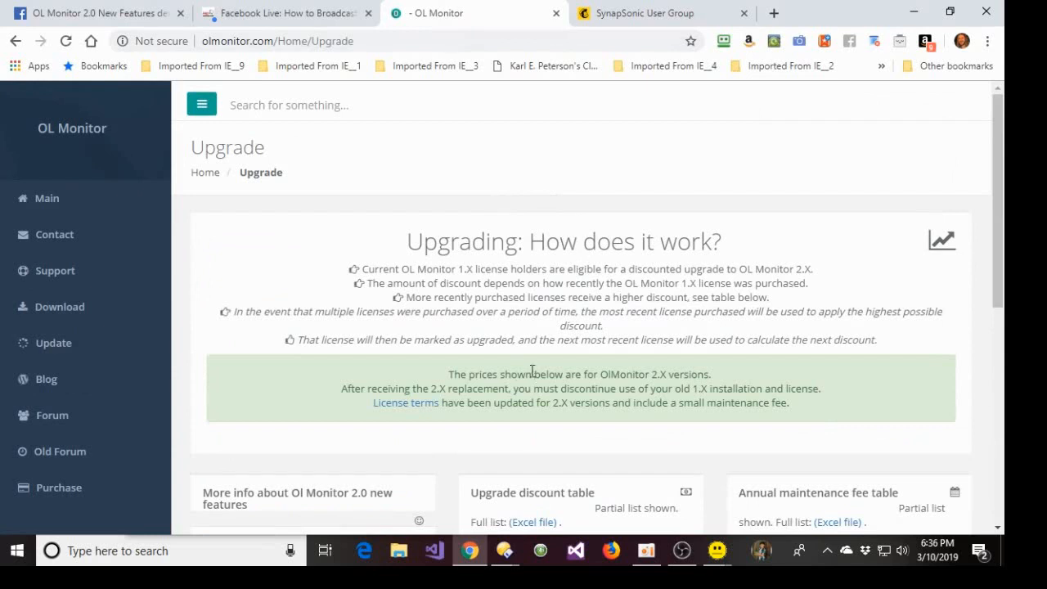
scroll(528, 327, "down", 3)
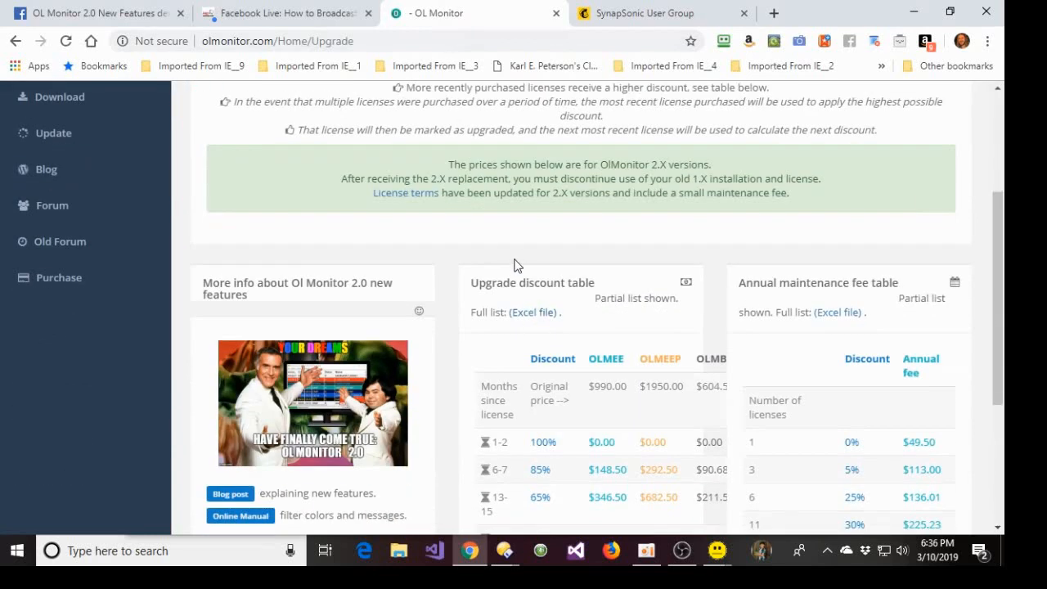
scroll(515, 262, "up", 3)
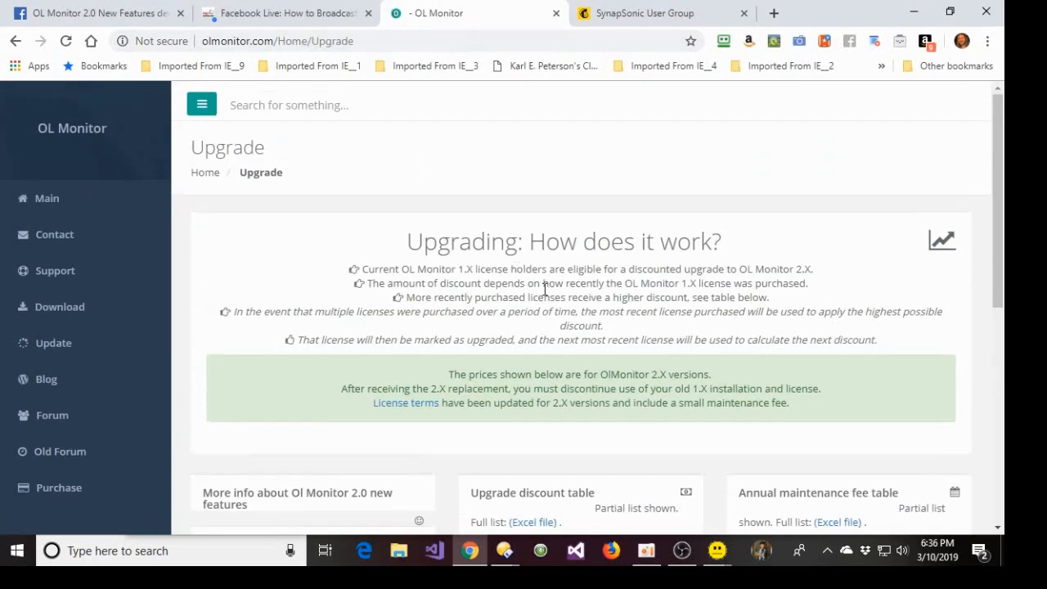